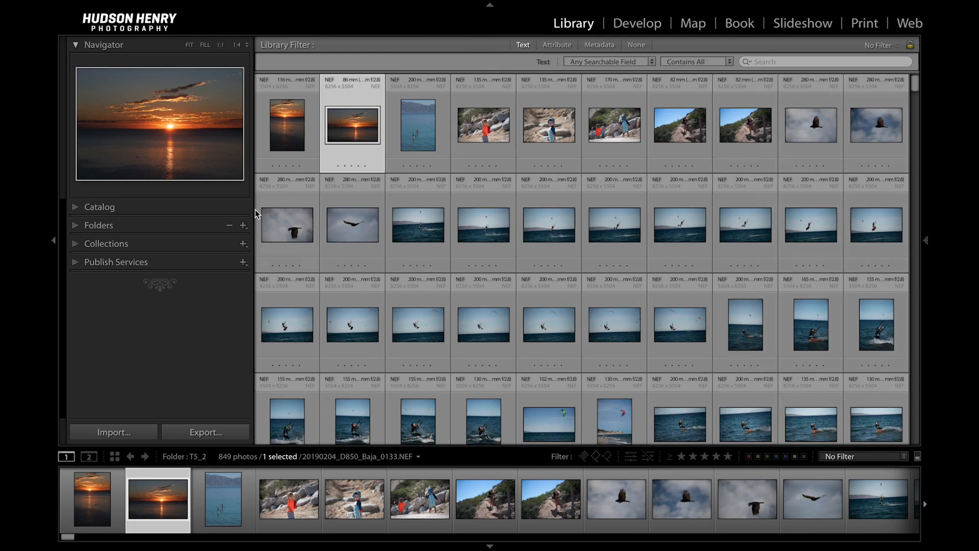
# - Hide the side panels and the module picker to give the thumbnail grid more room
pyautogui.click(55, 241)
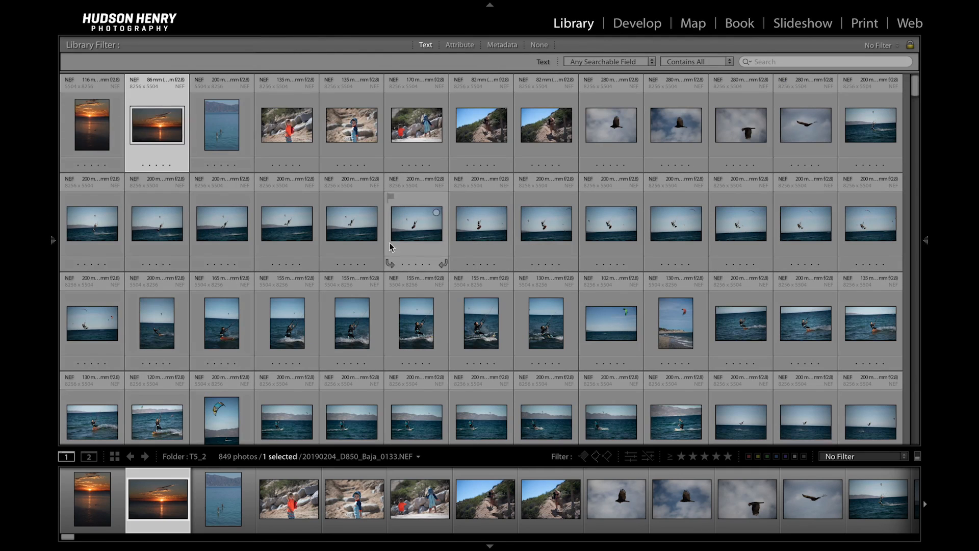
pyautogui.press('Tab')
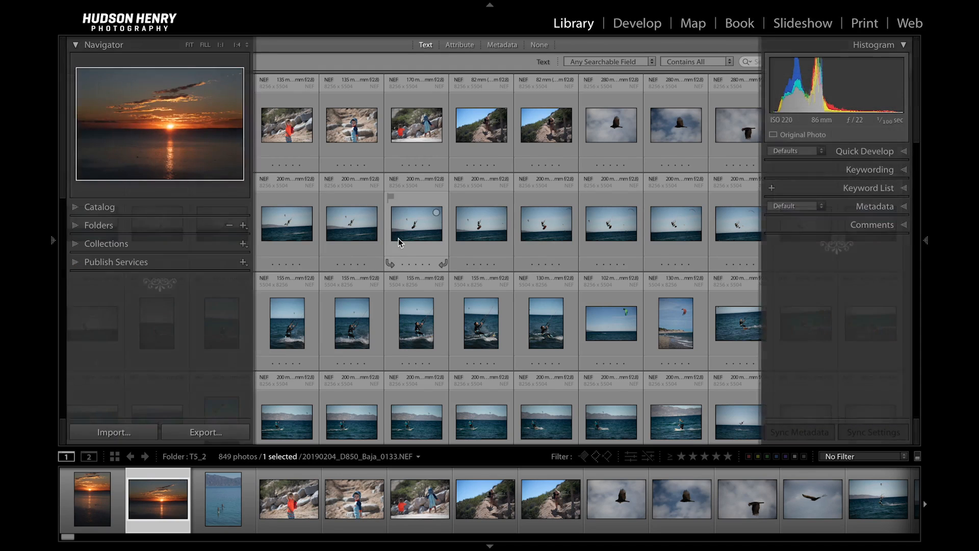
pyautogui.press('Tab')
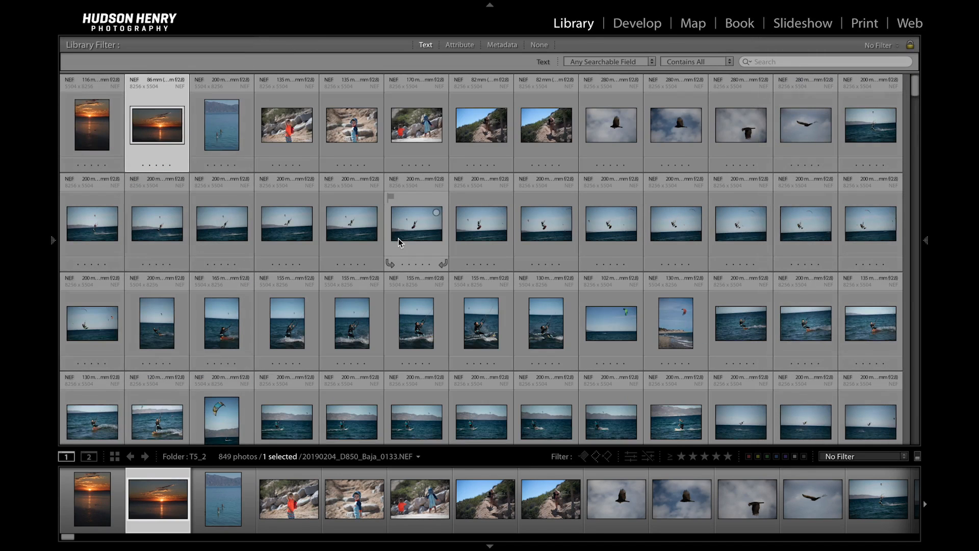
pyautogui.click(491, 6)
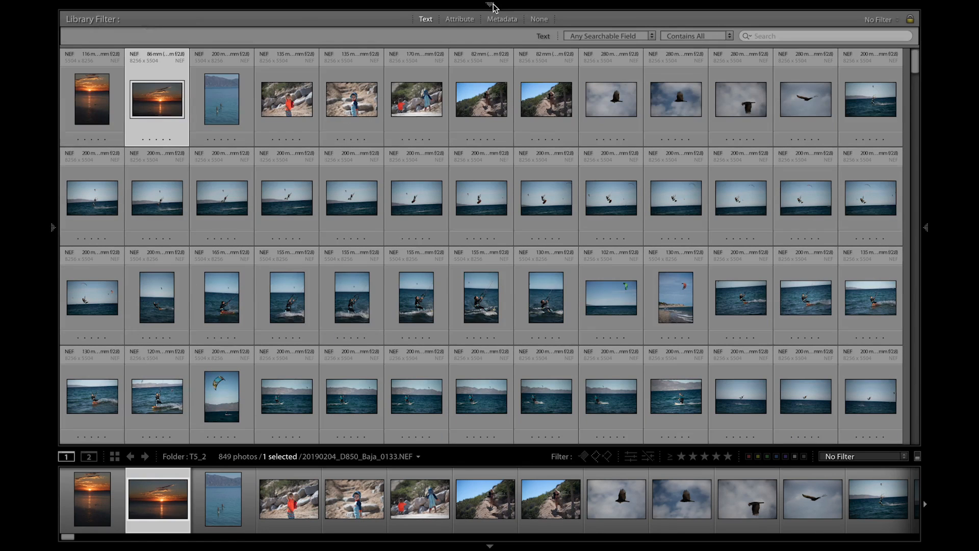
pyautogui.click(490, 6)
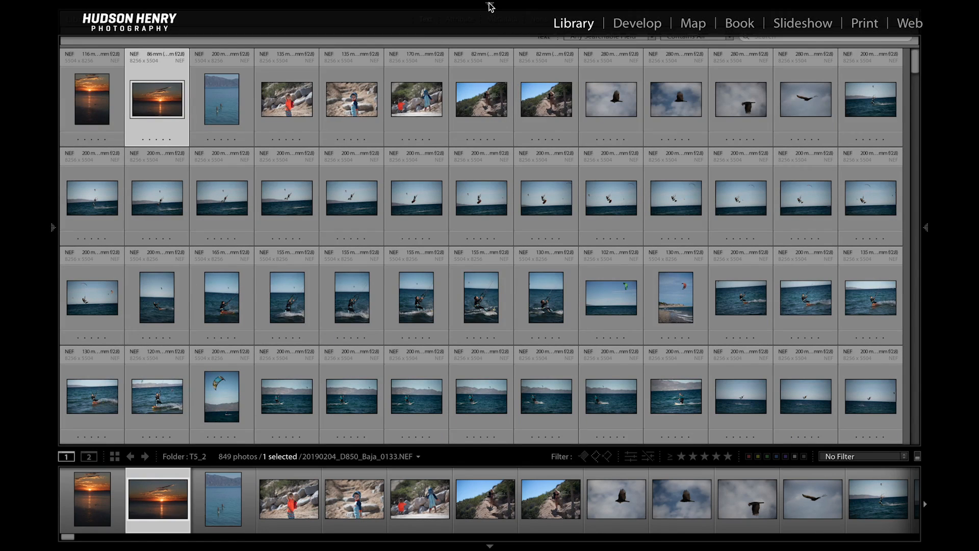
pyautogui.click(491, 7)
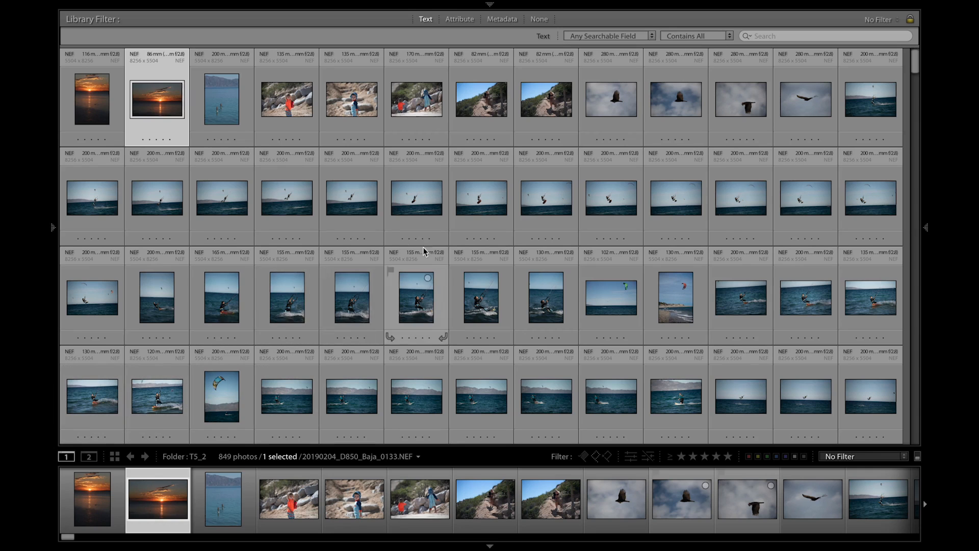
# - Show the toolbar below the photo grid and enlarge the thumbnails to eight per row
pyautogui.moveTo(258, 5)
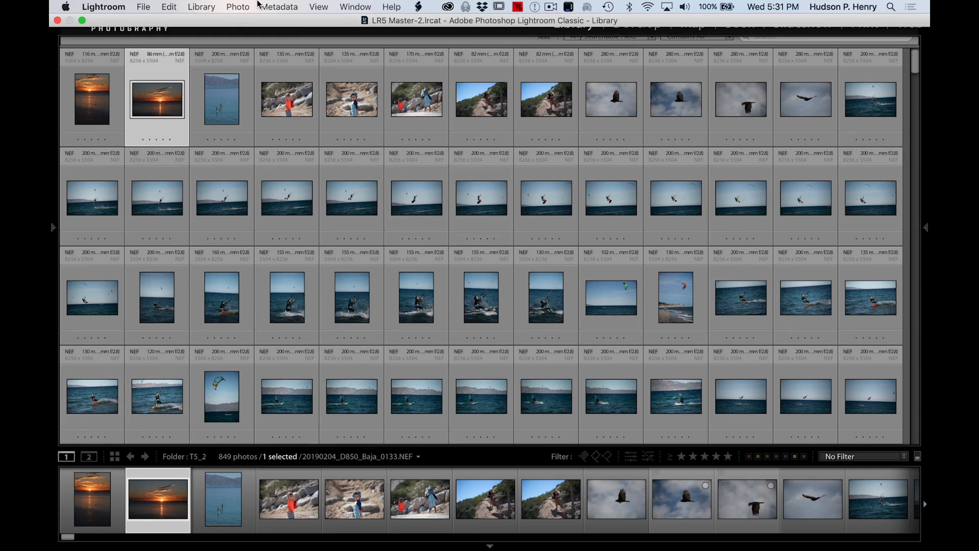
pyautogui.click(319, 6)
pyautogui.moveTo(356, 7)
pyautogui.moveTo(318, 6)
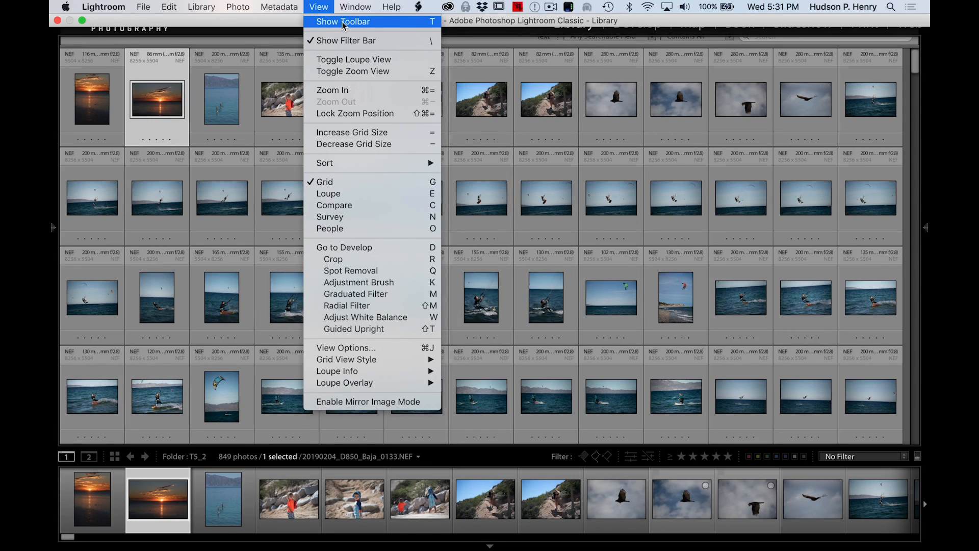
pyautogui.click(429, 24)
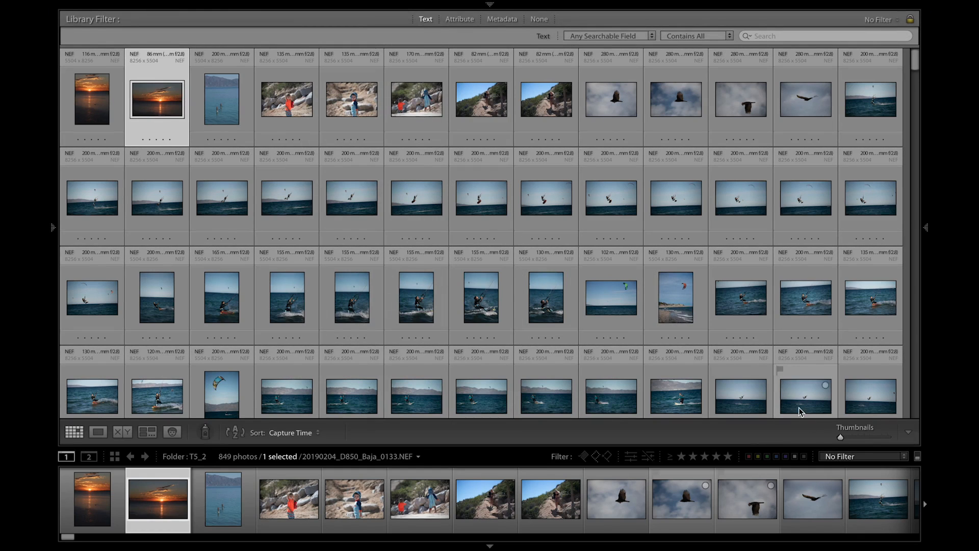
pyautogui.moveTo(840, 437); pyautogui.dragTo(858, 436)
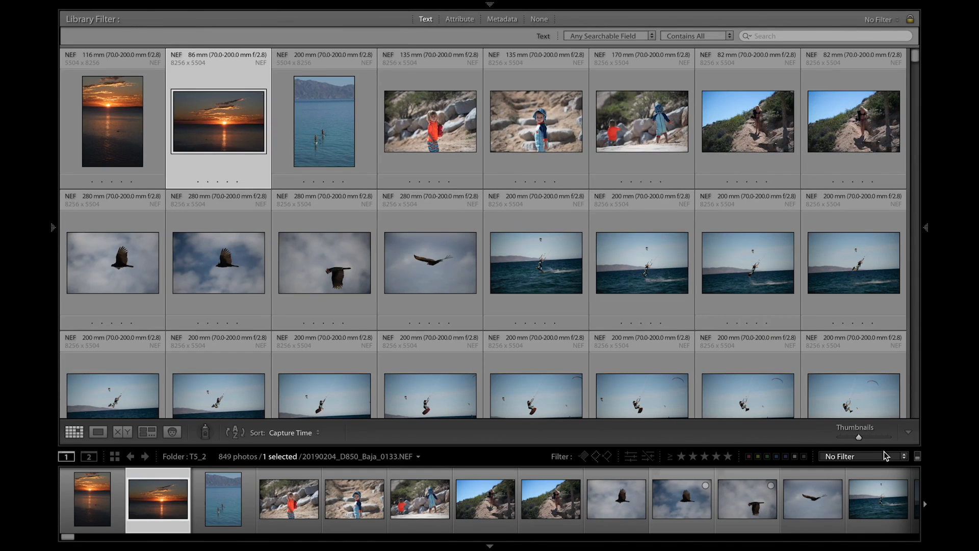
# - Turn on attribute filtering and include both flagged and unflagged photos, leaving rejected ones out
pyautogui.click(917, 456)
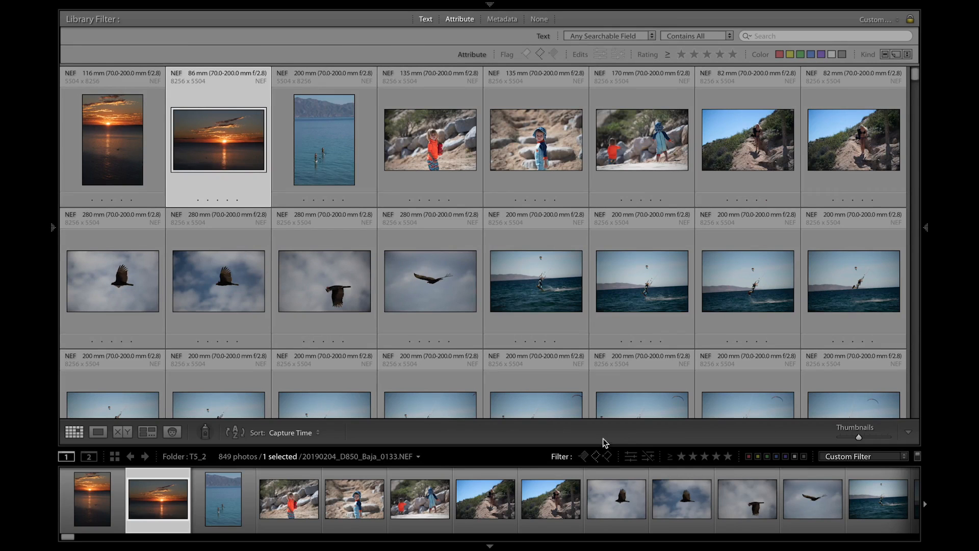
pyautogui.click(596, 458)
pyautogui.click(596, 458)
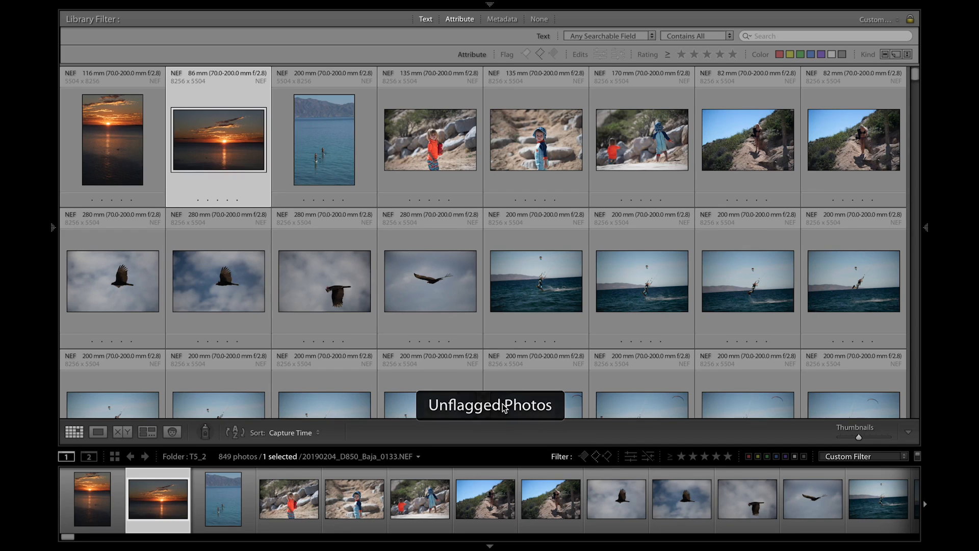
pyautogui.click(586, 456)
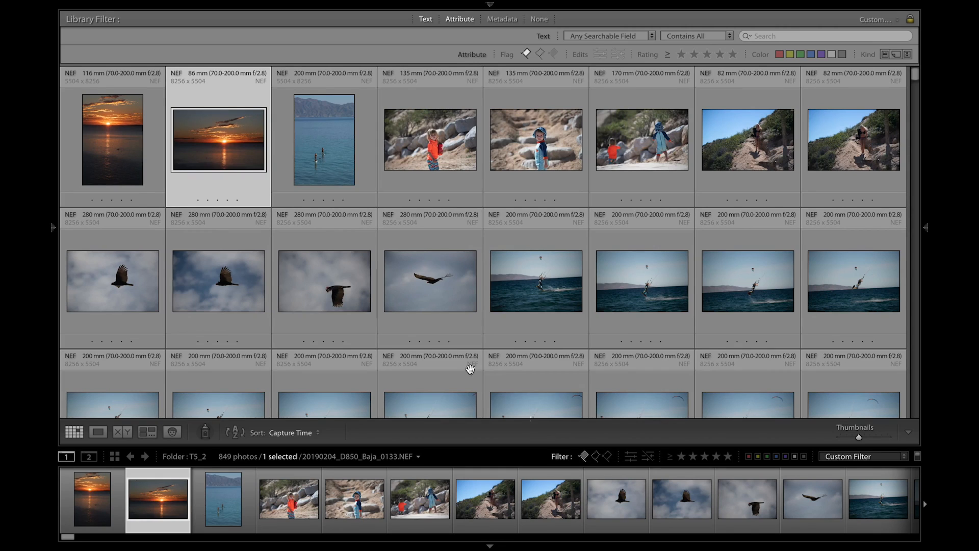
# - Select the photo of the bird with its wings lowered, enlarge the thumbnails slightly, and open the photo in Loupe view
pyautogui.moveTo(227, 159)
pyautogui.scroll(-2, 463, 262)
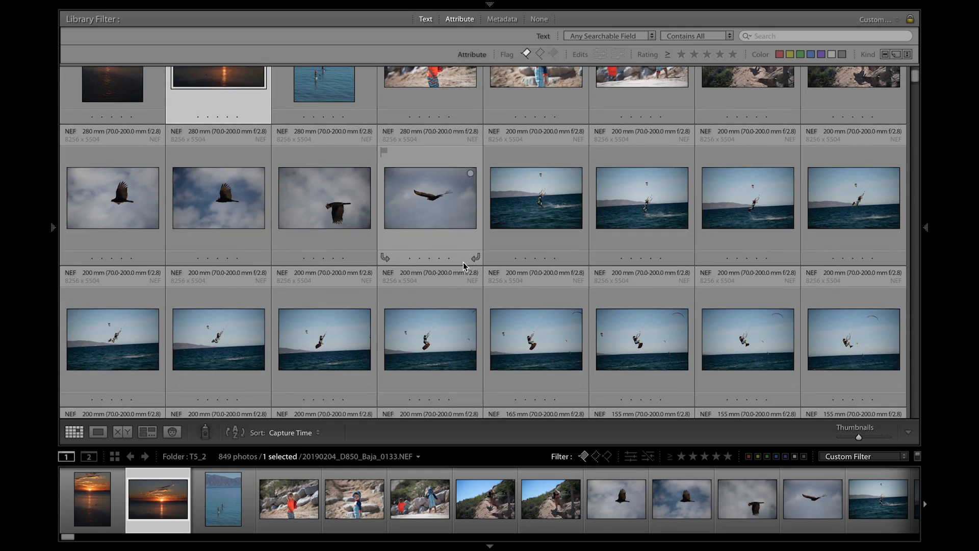
pyautogui.moveTo(338, 205)
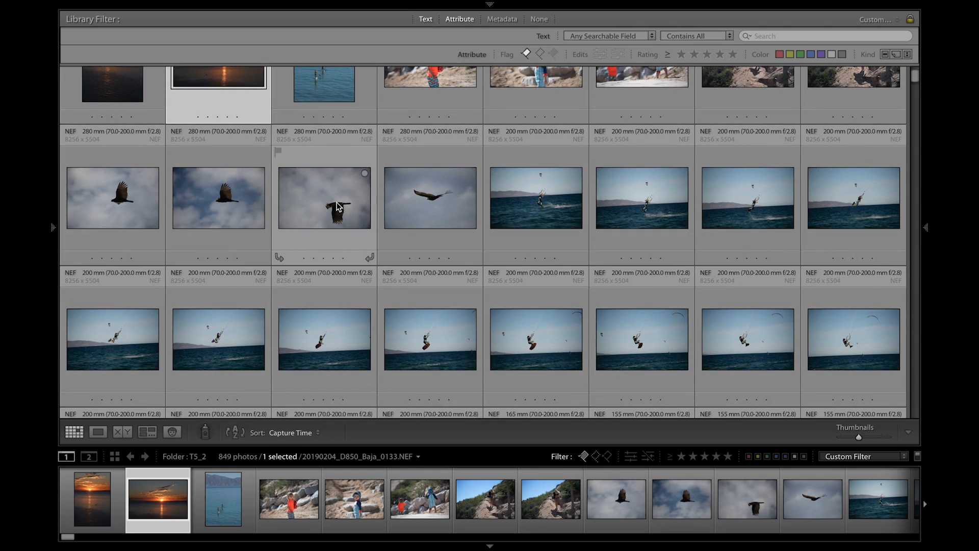
pyautogui.click(337, 206)
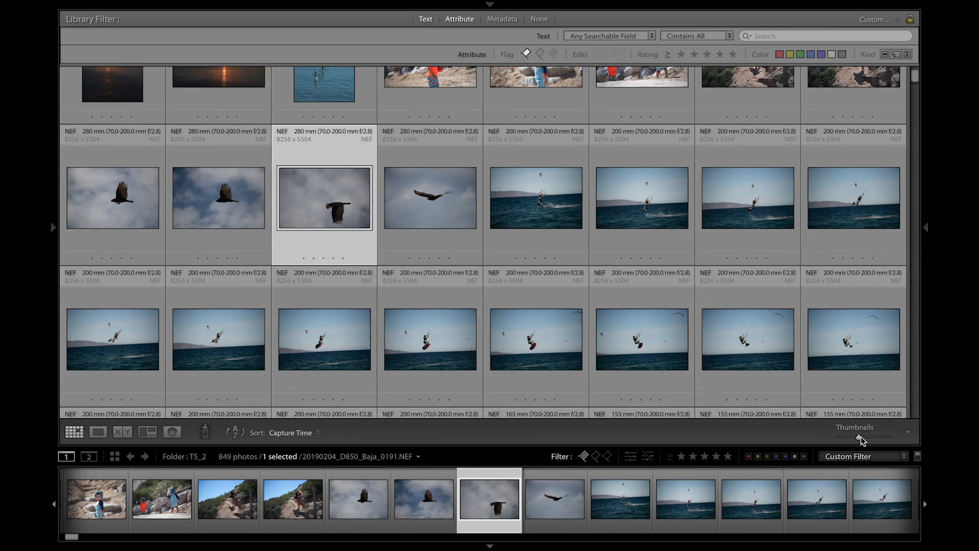
pyautogui.moveTo(861, 436); pyautogui.dragTo(864, 436)
pyautogui.press('e')
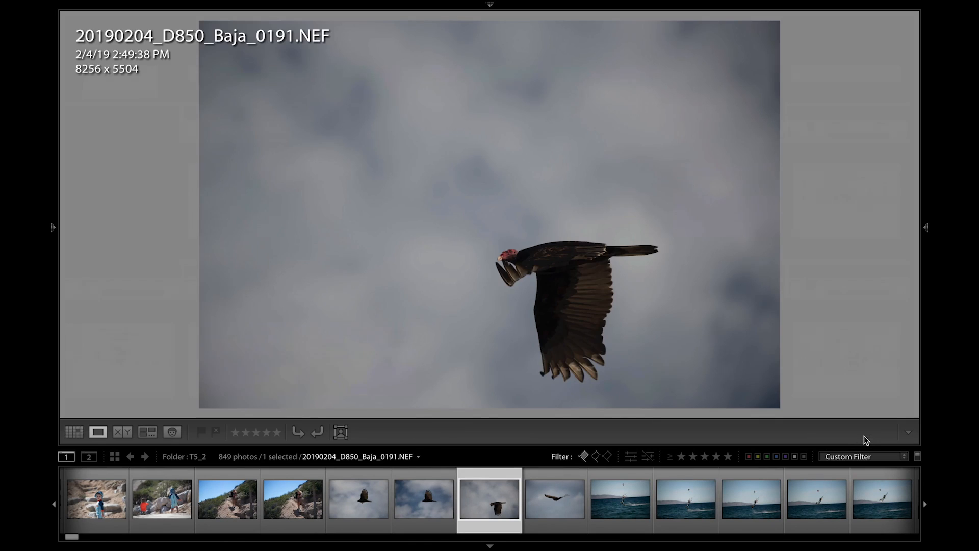
# - Try flagging the displayed bird photo as Rejected twice, undoing the flag each time
pyautogui.rightClick(508, 205)
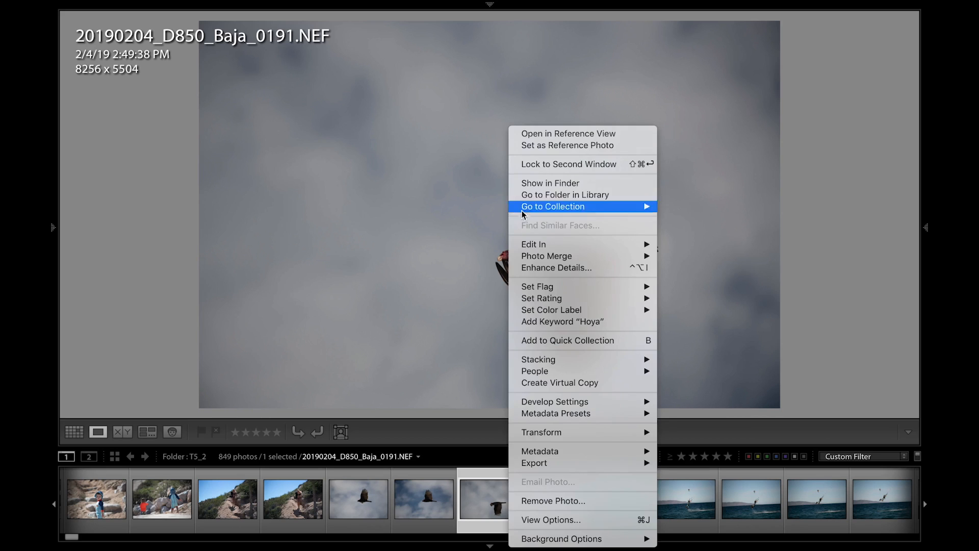
pyautogui.moveTo(559, 289)
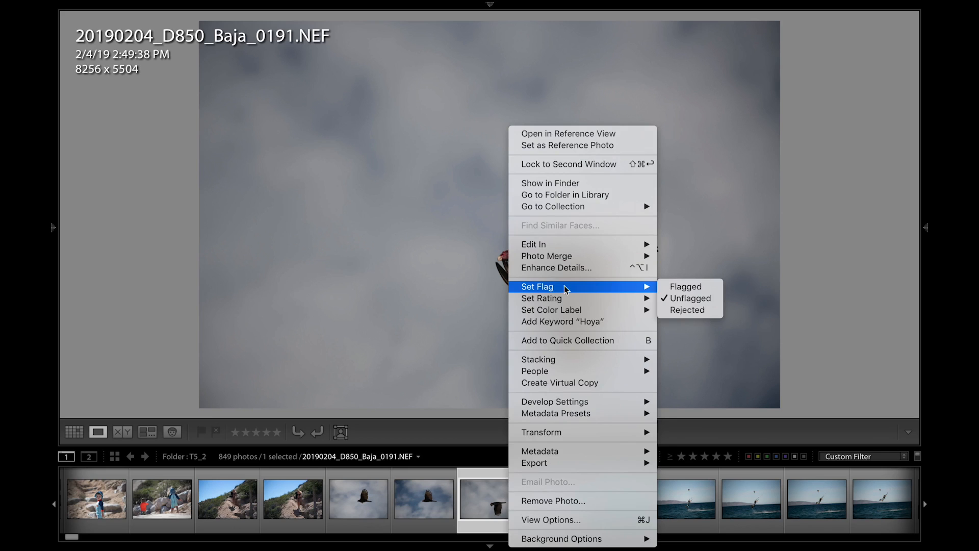
pyautogui.click(682, 309)
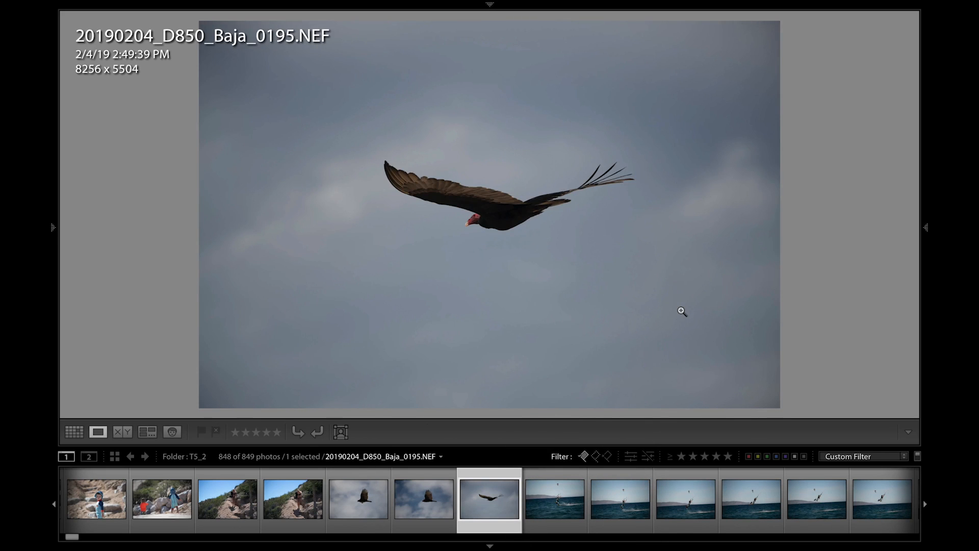
pyautogui.hotkey('ctrl', 'z')
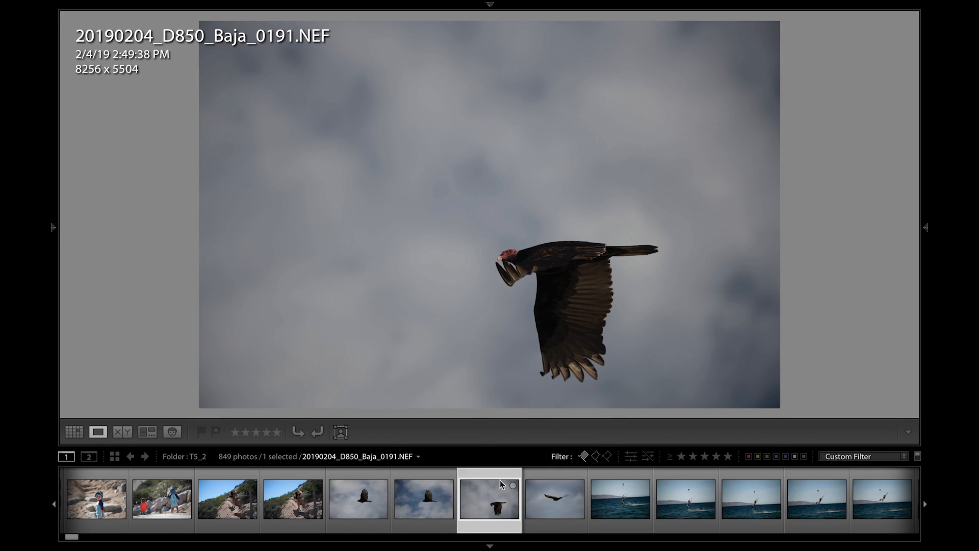
pyautogui.press('x')
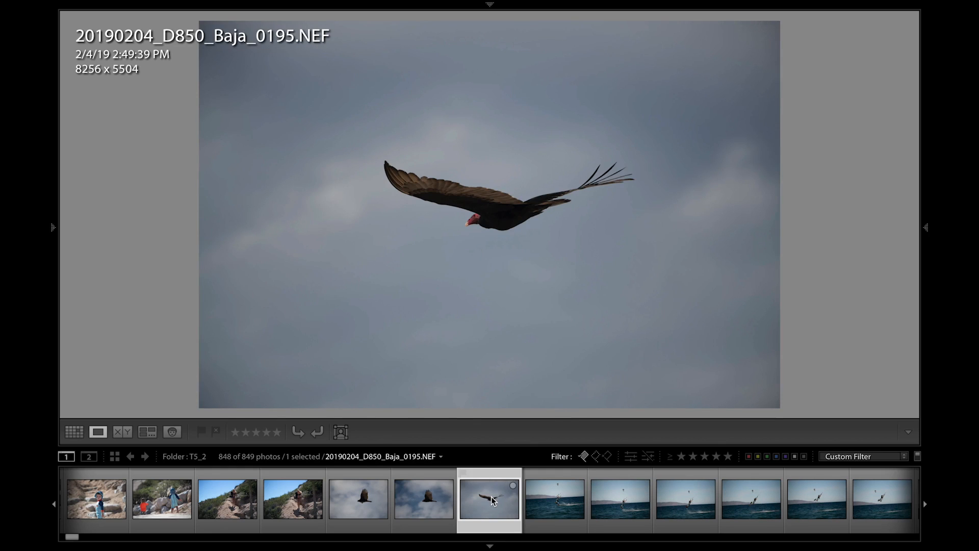
pyautogui.hotkey('ctrl', 'z')
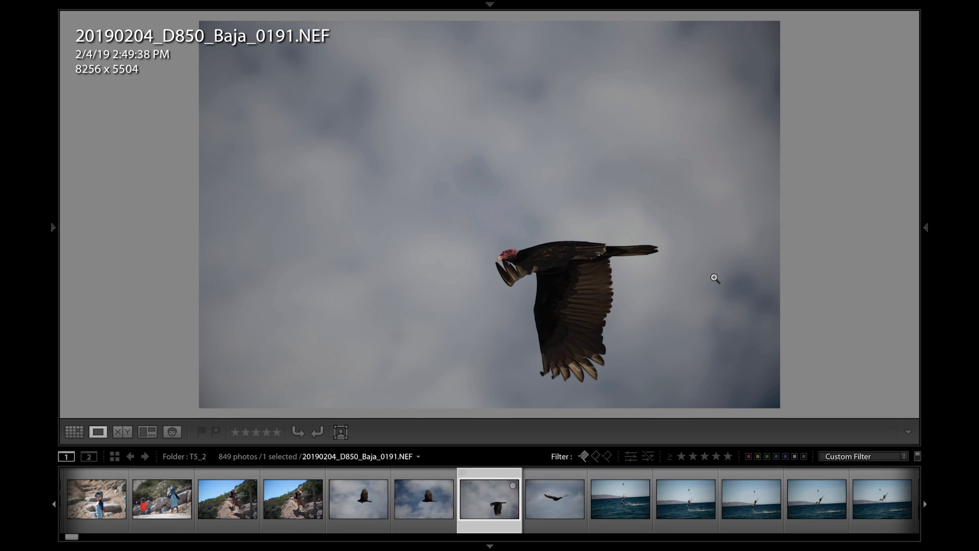
# - Switch the selected bird photo between Grid and Loupe views, finishing in Grid view
pyautogui.hscroll(-4, 442, 499)
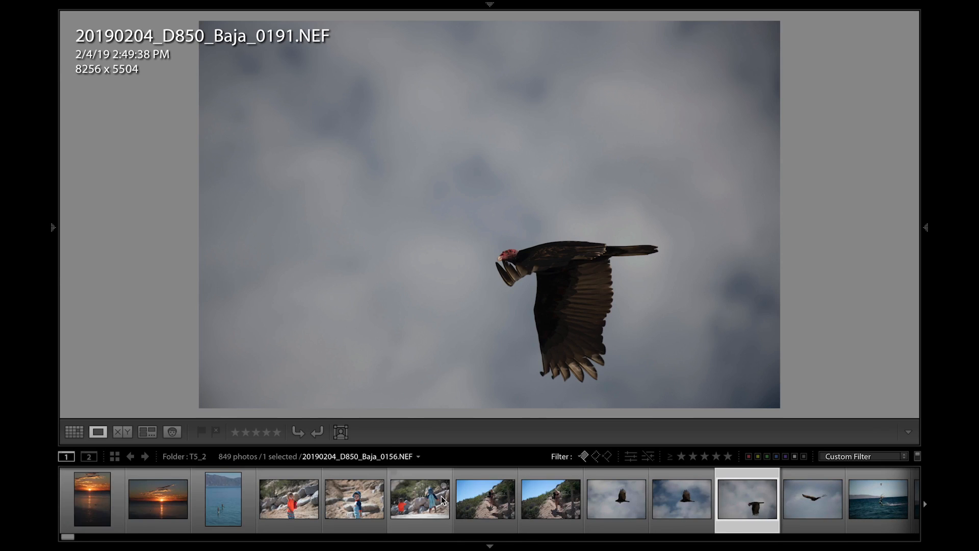
pyautogui.press('g')
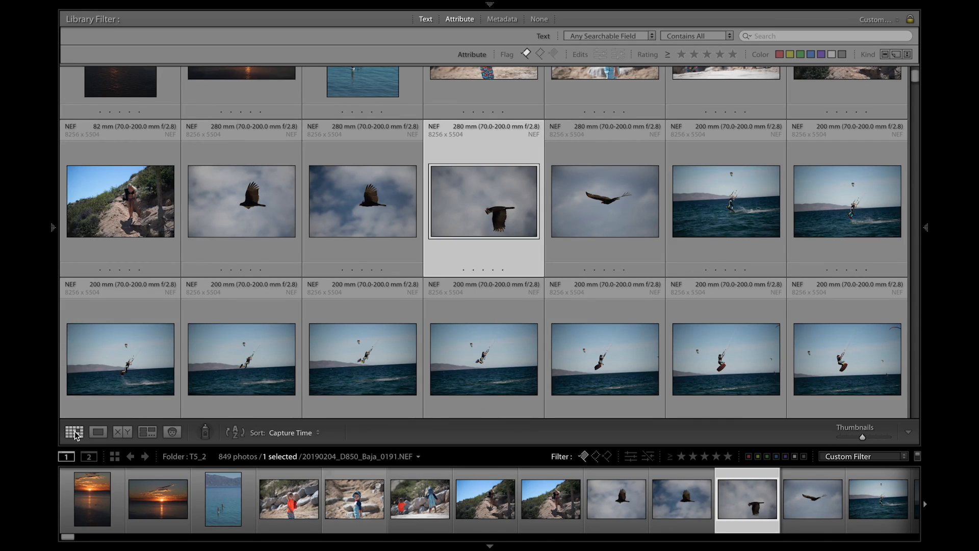
pyautogui.click(100, 432)
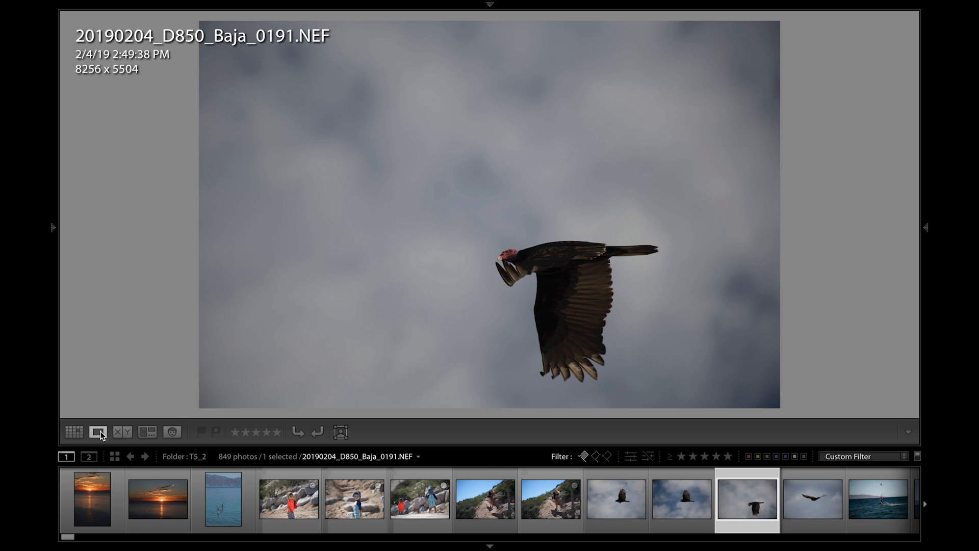
pyautogui.press('g')
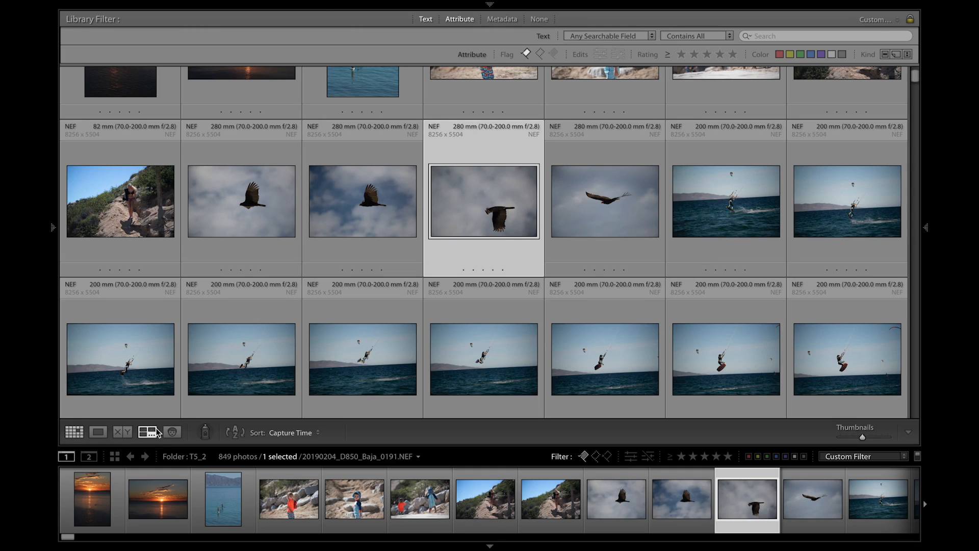
pyautogui.click(320, 6)
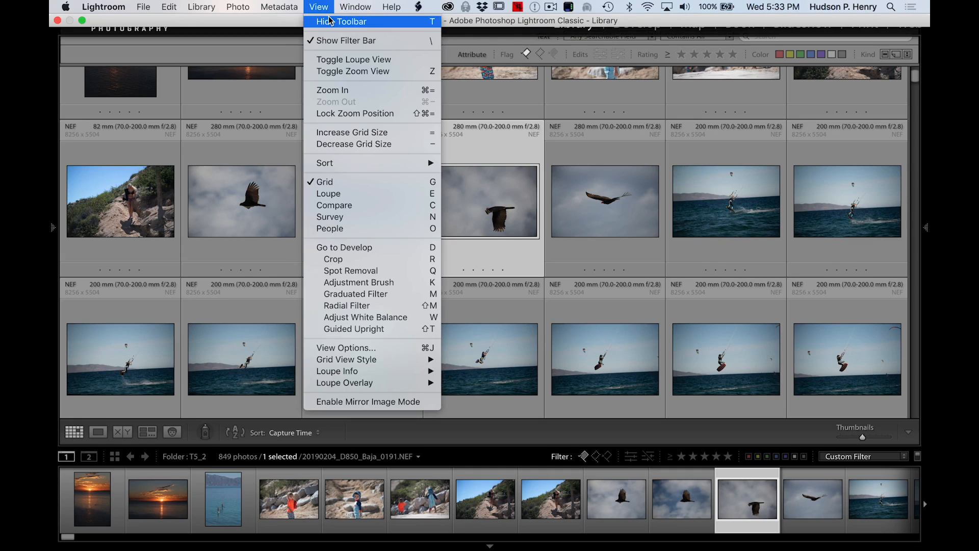
pyautogui.click(319, 6)
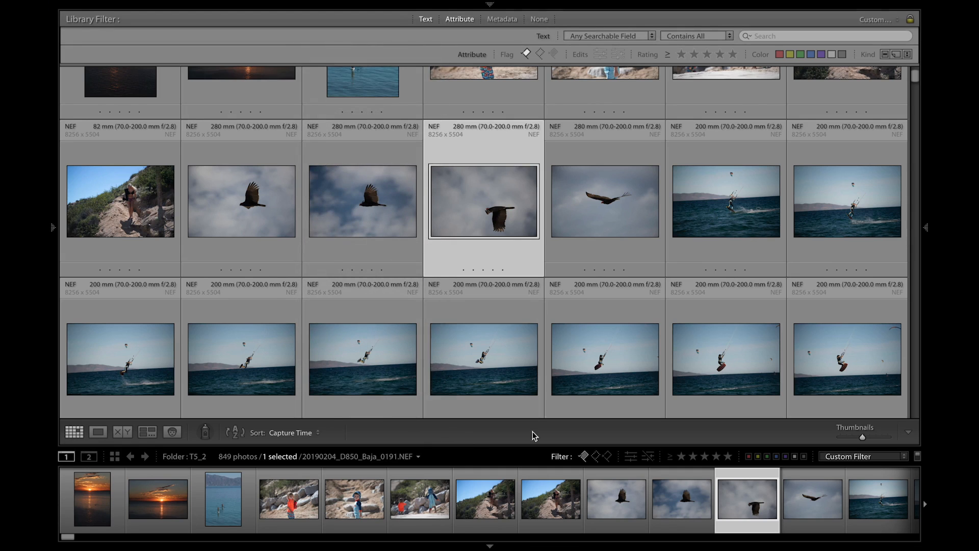
# - Open the first of the dark red sunset photos in Loupe view and advance to the following frame
pyautogui.scroll(3, 610, 312)
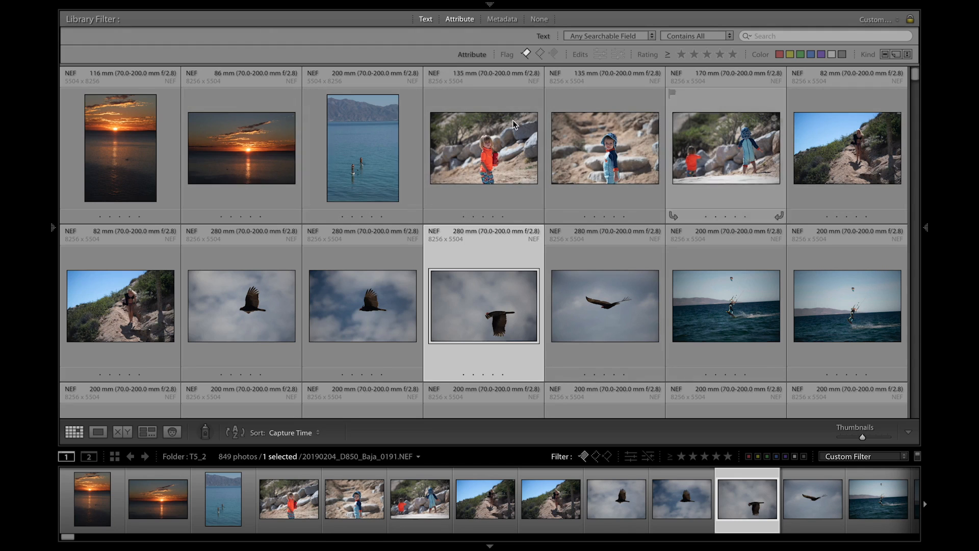
pyautogui.scroll(-3, 433, 230)
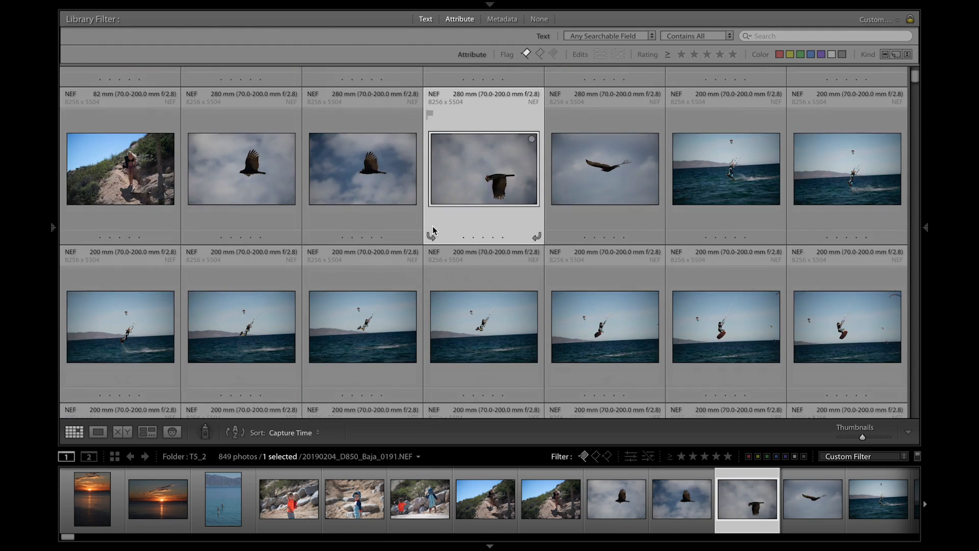
pyautogui.scroll(-10, 433, 231)
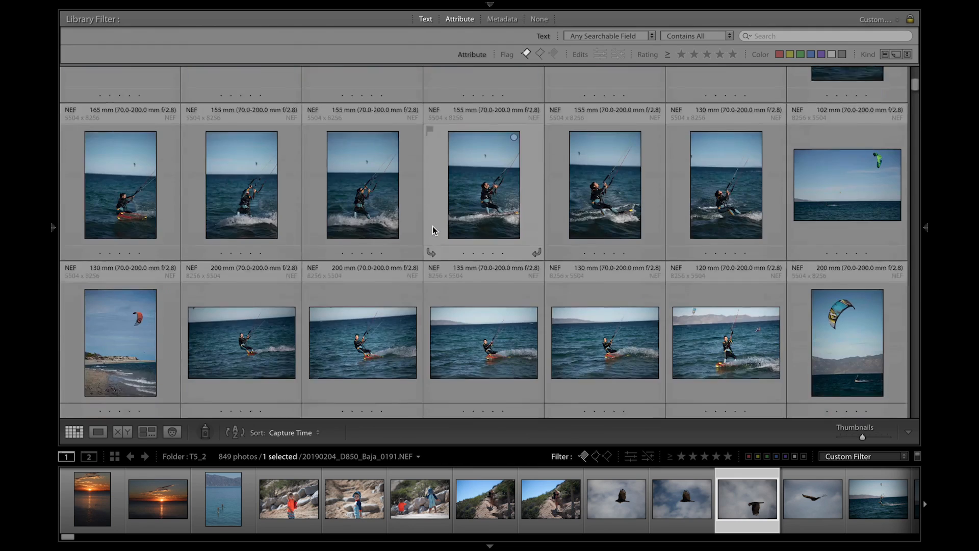
pyautogui.scroll(-10, 433, 227)
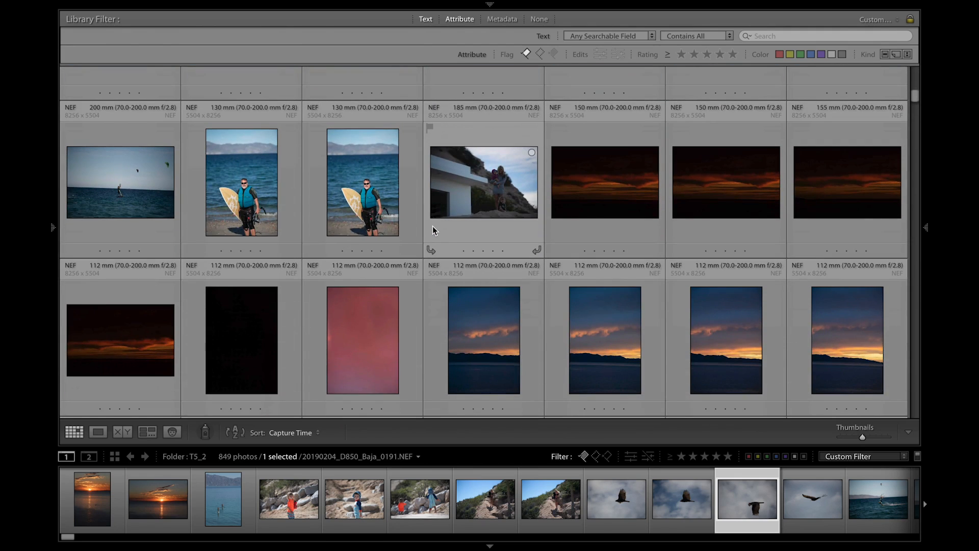
pyautogui.doubleClick(642, 188)
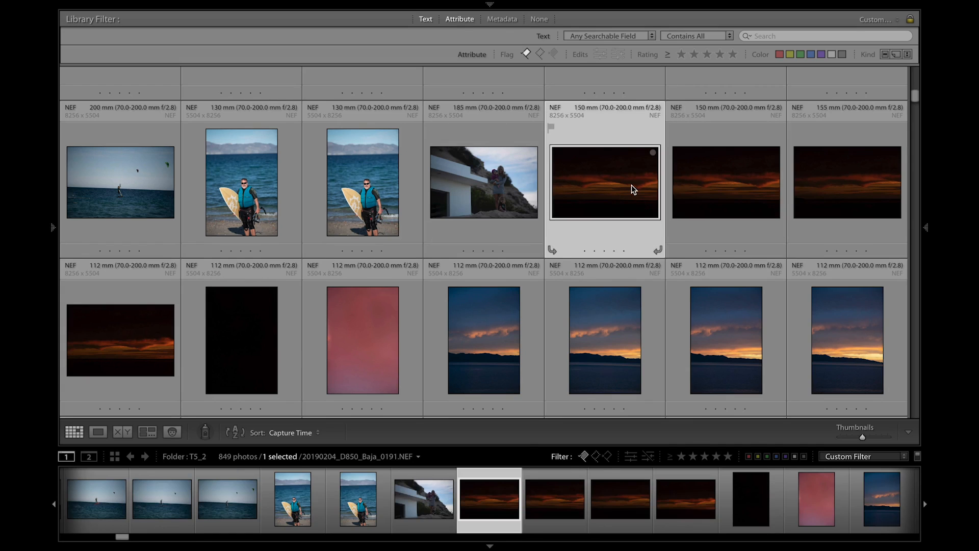
pyautogui.press('Right')
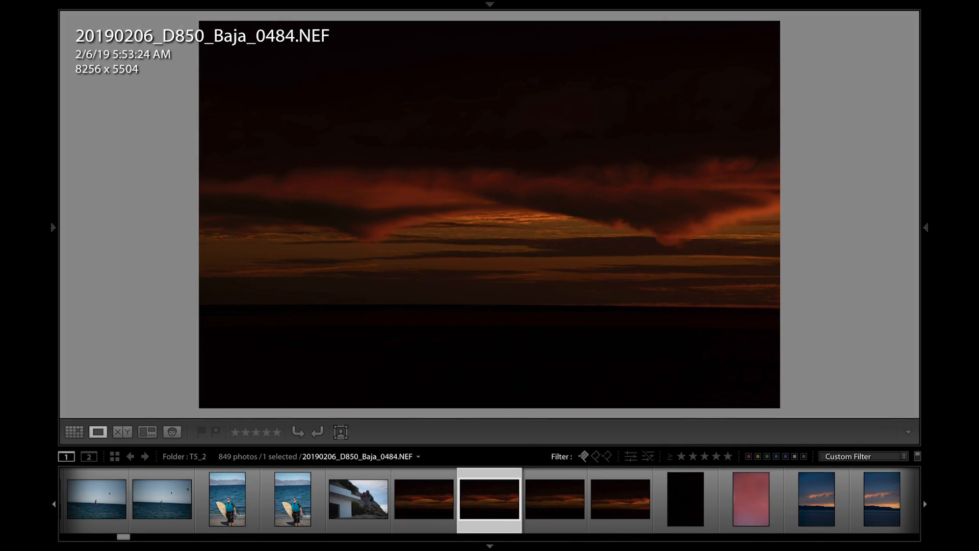
# - Compare the displayed dark red sunset photo with its neighbour, rate it 2 stars, and slightly enlarge the filmstrip thumbnails
pyautogui.press('Right')
pyautogui.press('Left')
pyautogui.press('2')
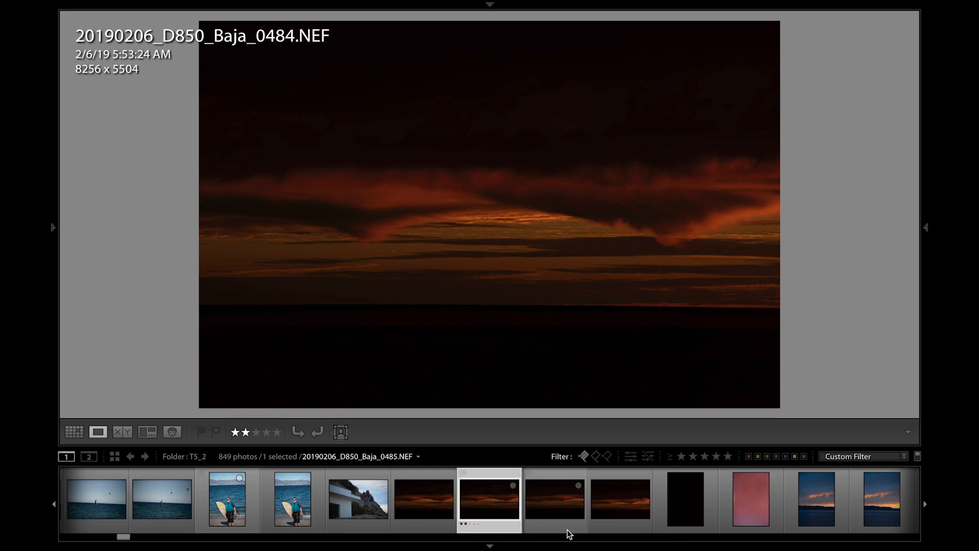
pyautogui.scroll(-3, 567, 530)
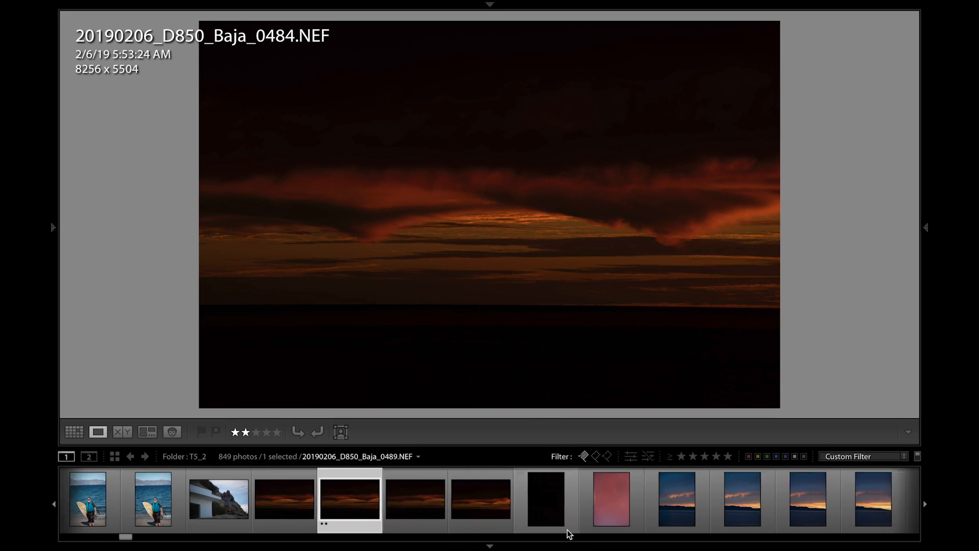
pyautogui.scroll(-3, 567, 529)
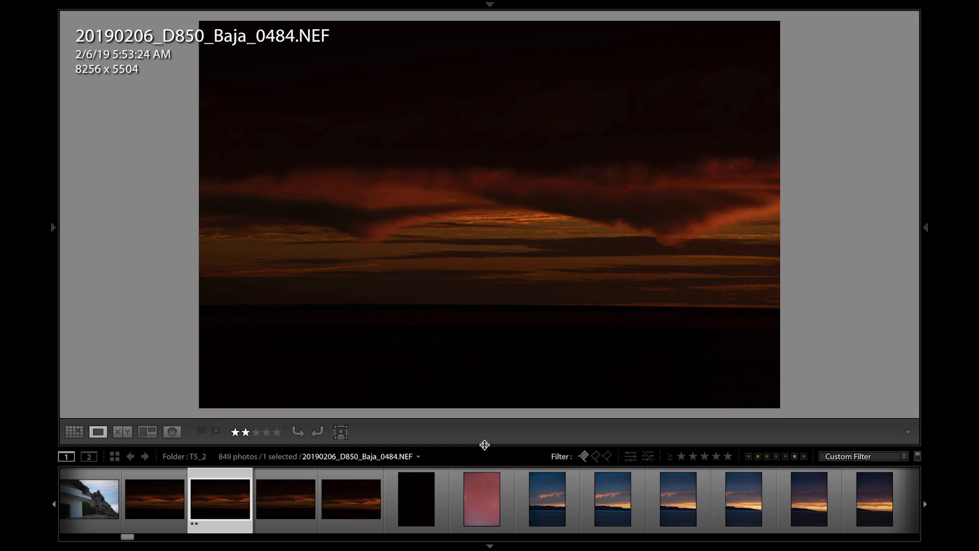
pyautogui.moveTo(485, 445); pyautogui.dragTo(482, 431)
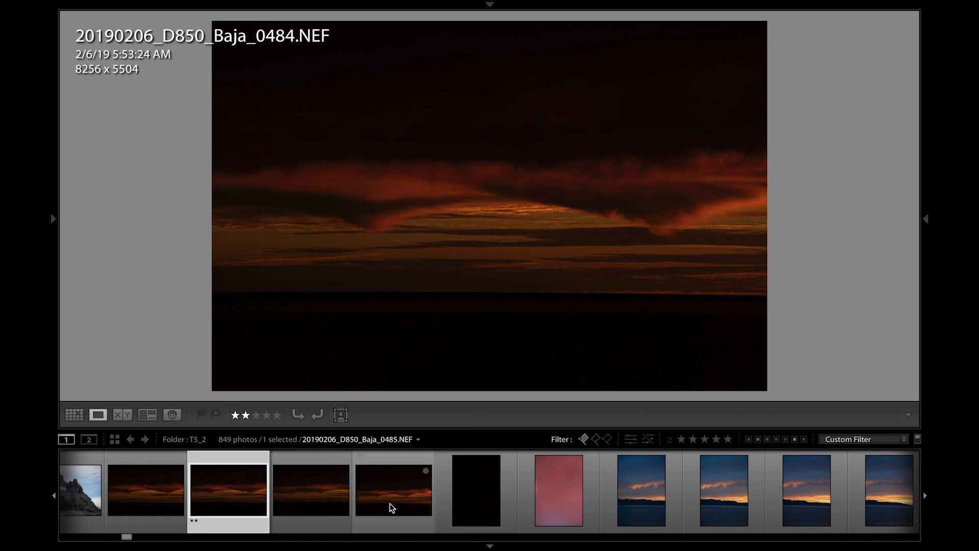
# - Select all four dark red sunset photos in the filmstrip and show them together in Survey view
pyautogui.click(329, 506)
pyautogui.click(393, 505)
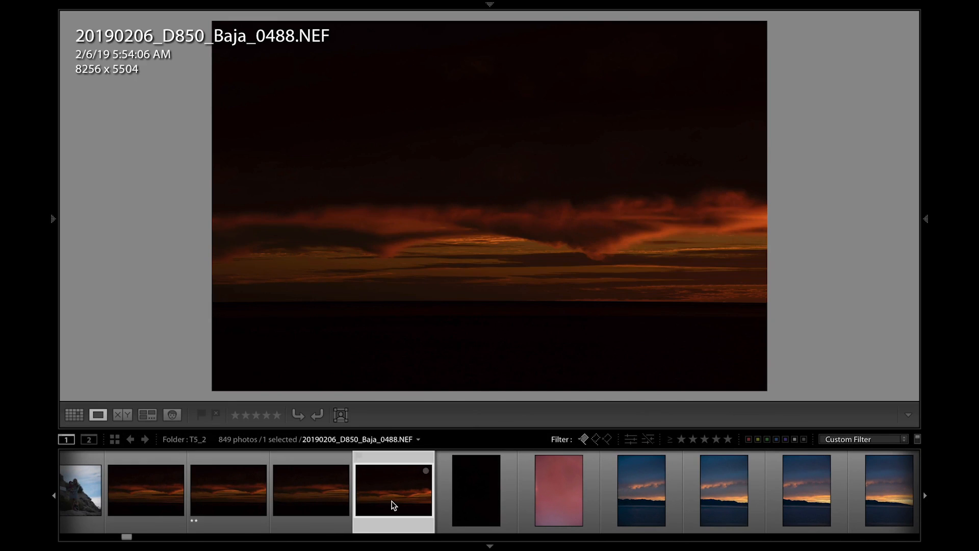
pyautogui.keyDown('shift'); pyautogui.click(147, 504); pyautogui.keyUp('shift')
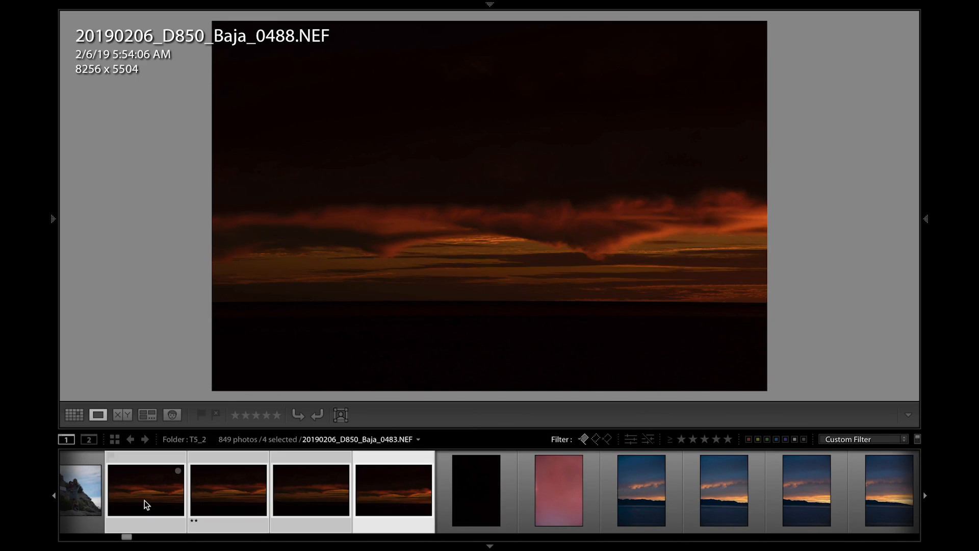
pyautogui.click(147, 415)
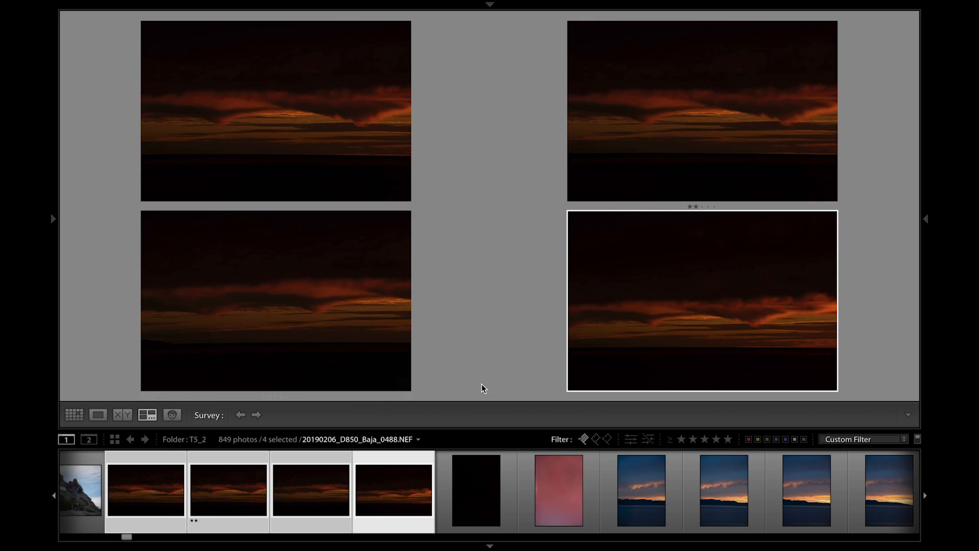
# - Narrow the survey to the first two dark red sunset photos, rating the first 2 stars and the second 1 star
pyautogui.click(404, 385)
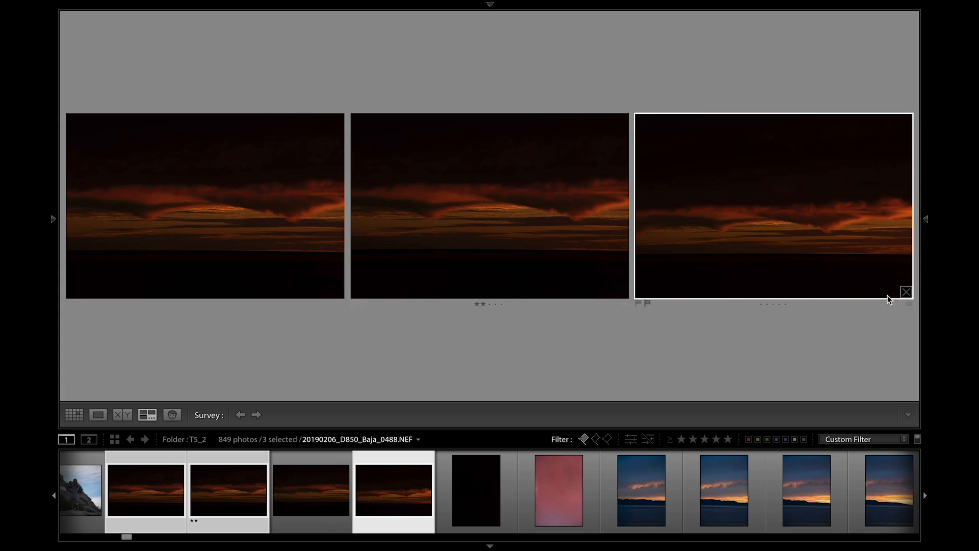
pyautogui.click(906, 292)
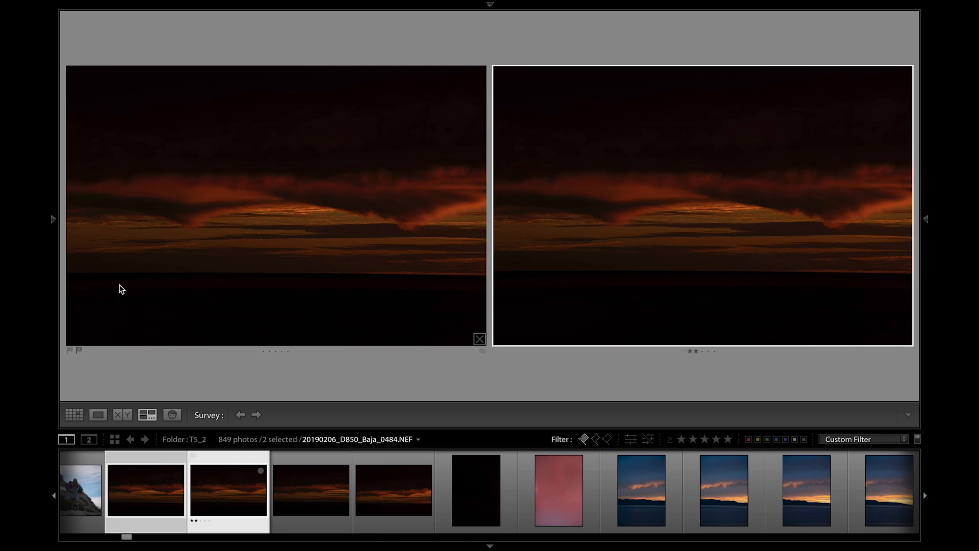
pyautogui.click(291, 227)
pyautogui.press('2')
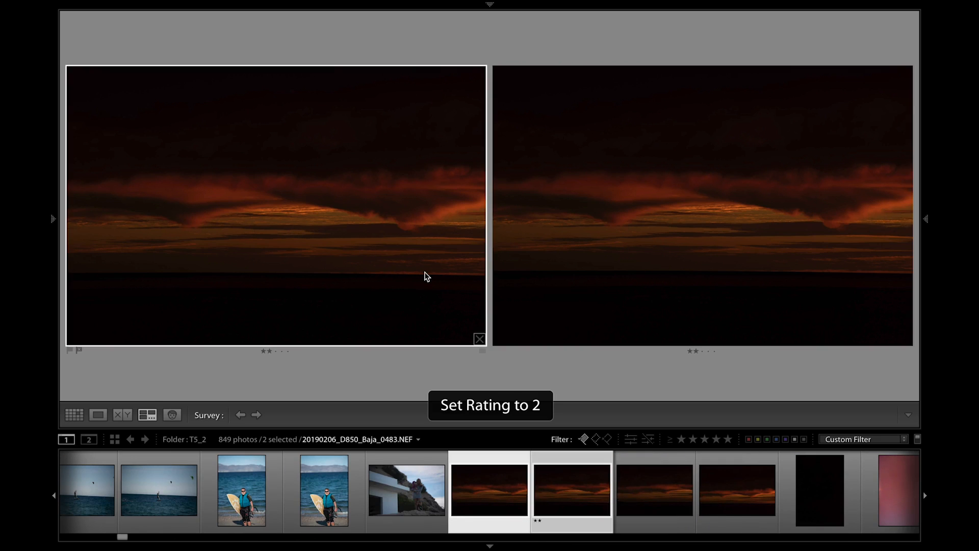
pyautogui.click(695, 329)
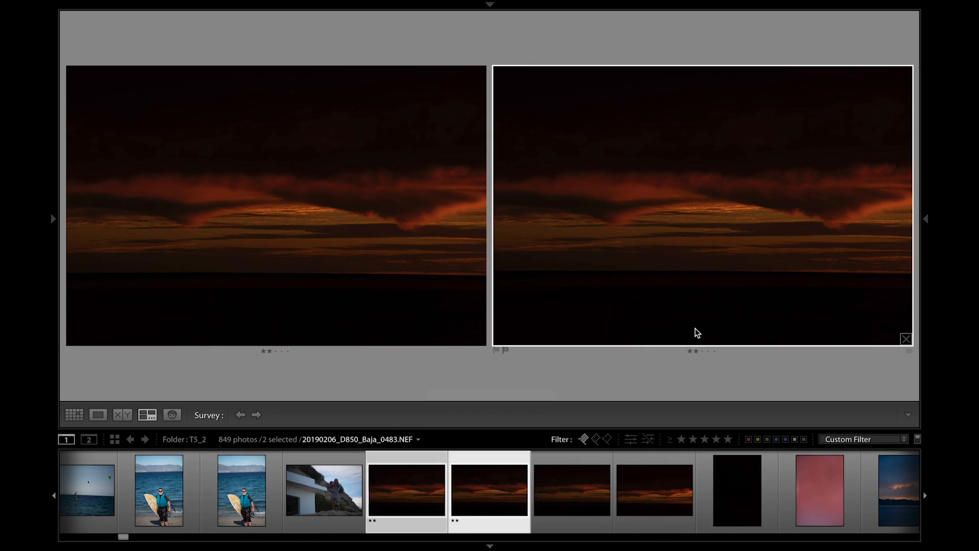
pyautogui.press('1')
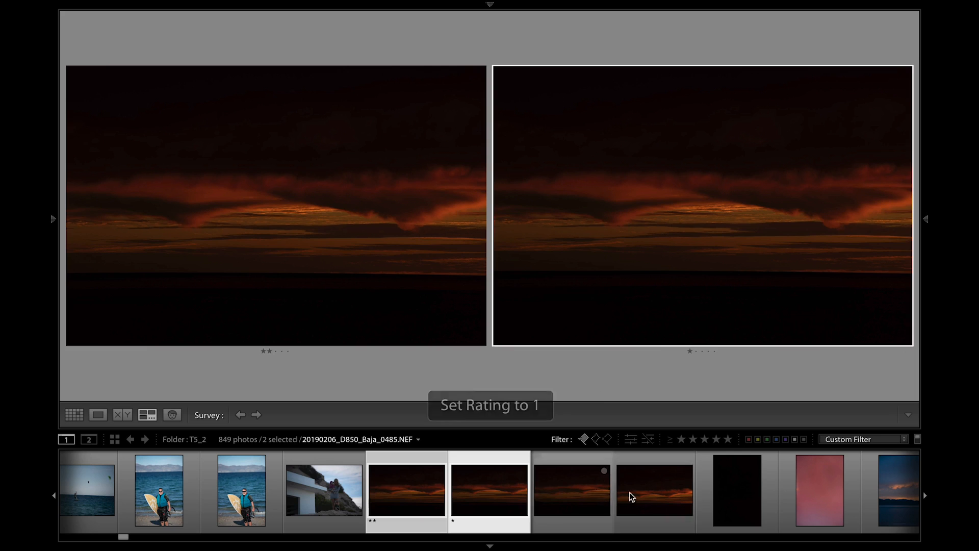
# - Select the ten consecutive vertical sunset frames over the sea, starting with 20190206_D850_Baja_0492.NEF, for display in Survey view
pyautogui.click(733, 491)
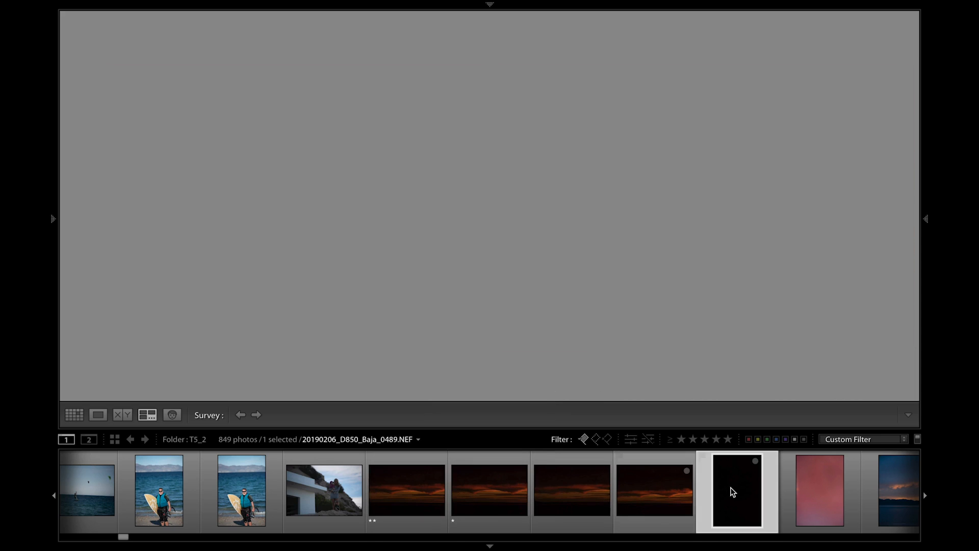
pyautogui.scroll(-3, 731, 488)
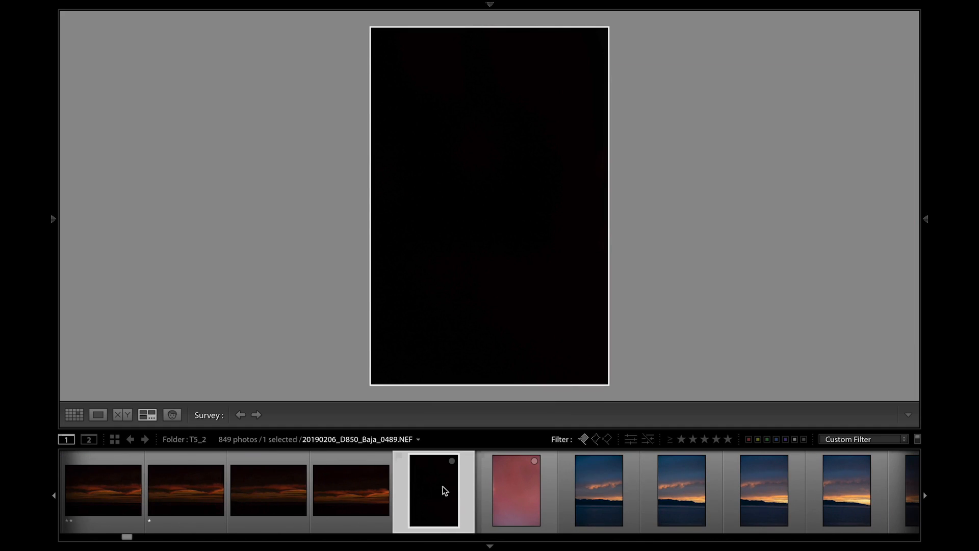
pyautogui.scroll(-5, 512, 494)
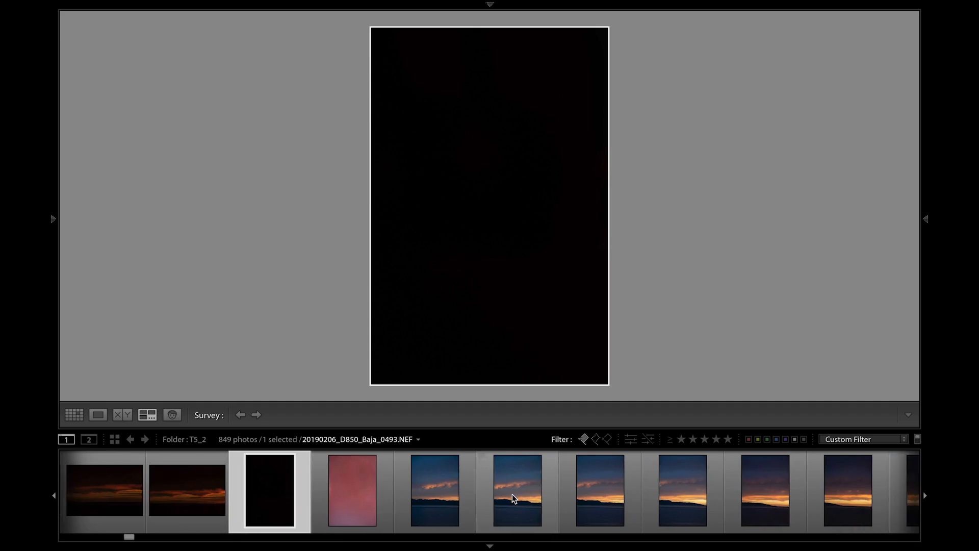
pyautogui.scroll(-3, 512, 494)
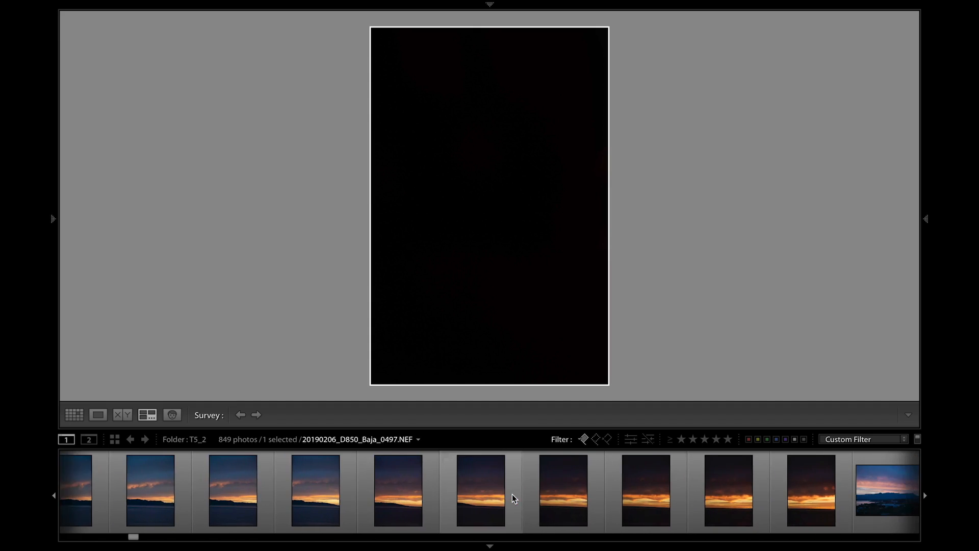
pyautogui.scroll(2, 512, 494)
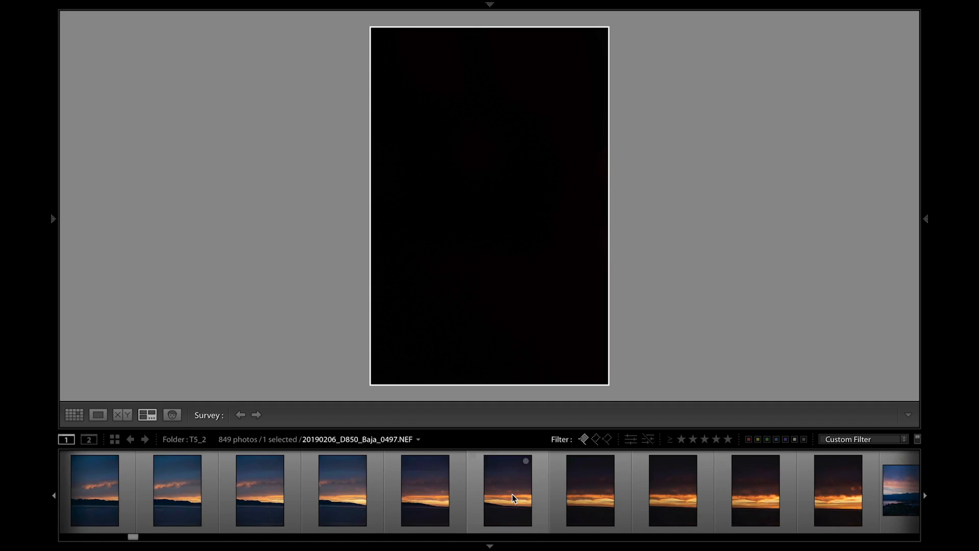
pyautogui.scroll(2, 512, 494)
pyautogui.click(191, 486)
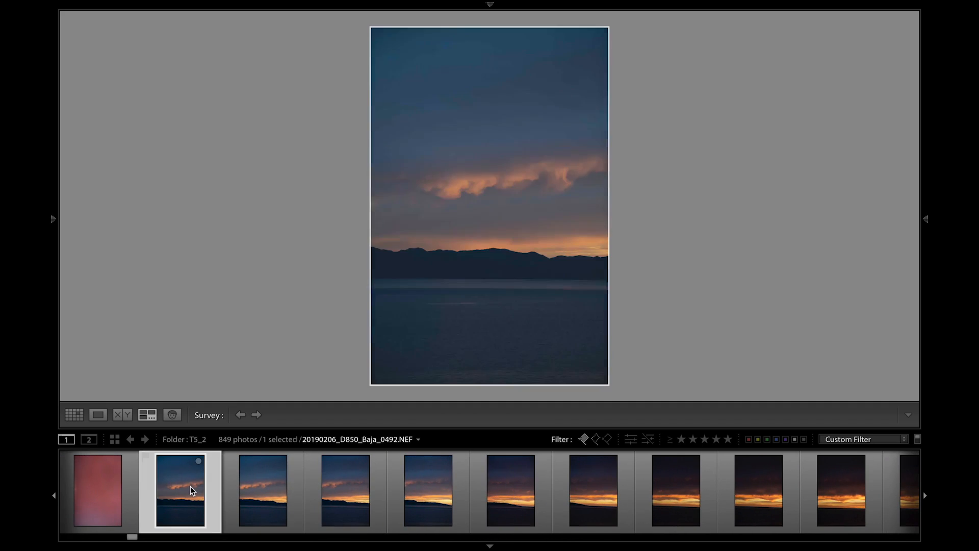
pyautogui.scroll(-3, 191, 486)
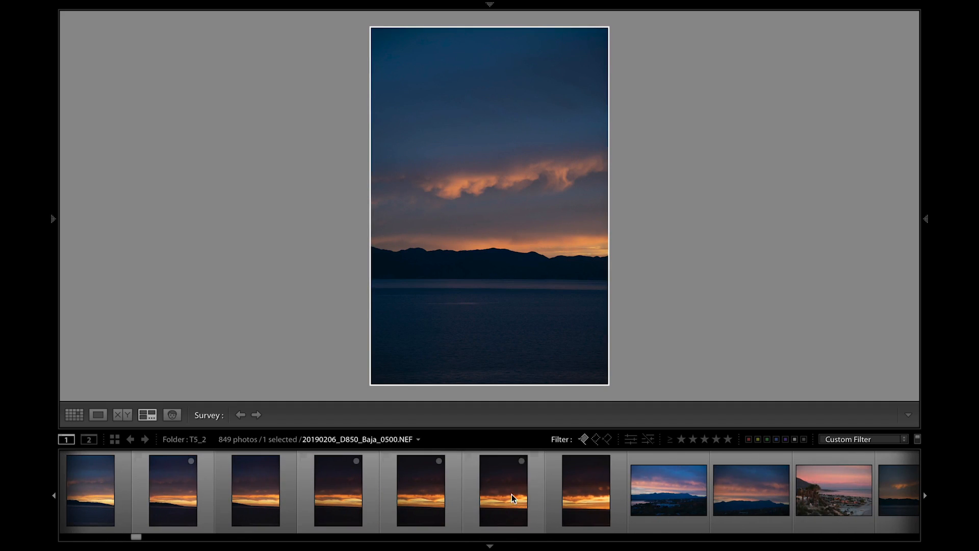
pyautogui.keyDown('shift'); pyautogui.click(586, 489); pyautogui.keyUp('shift')
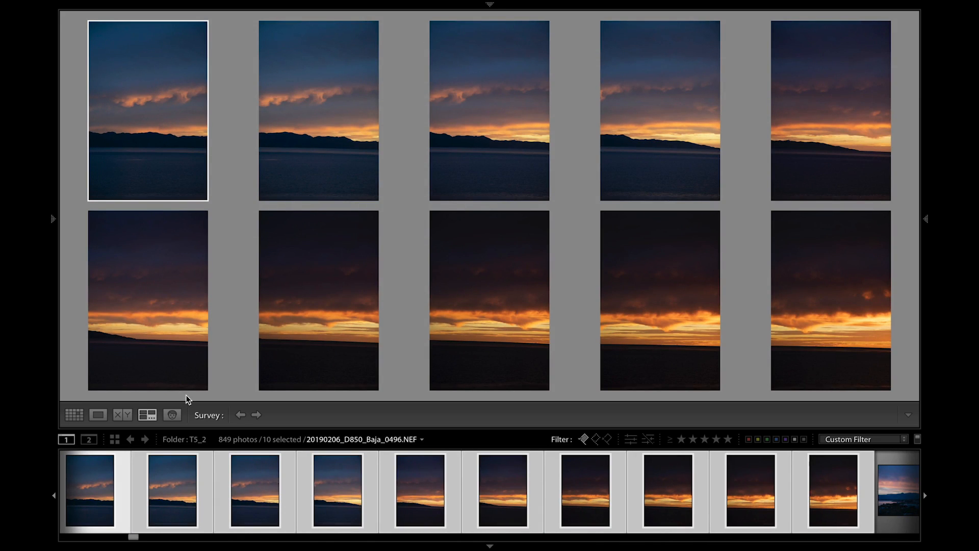
# - Return to Grid view and apply the Blue color label to the ten selected vertical sunset frames
pyautogui.click(74, 415)
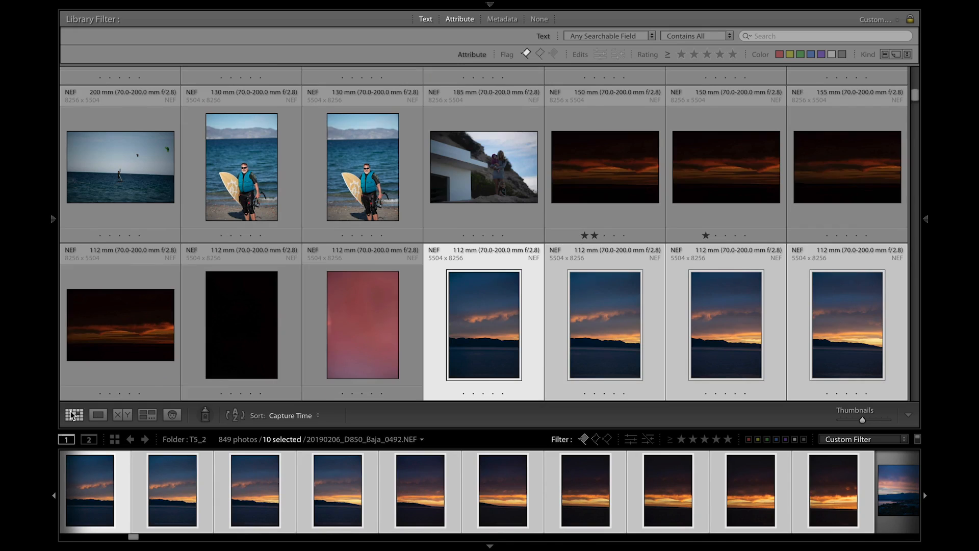
pyautogui.scroll(-3, 576, 341)
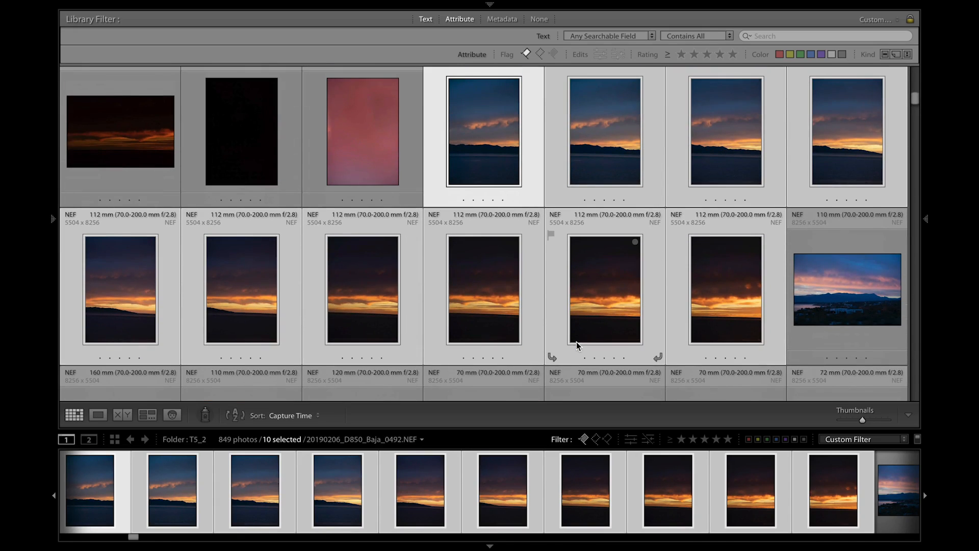
pyautogui.rightClick(485, 135)
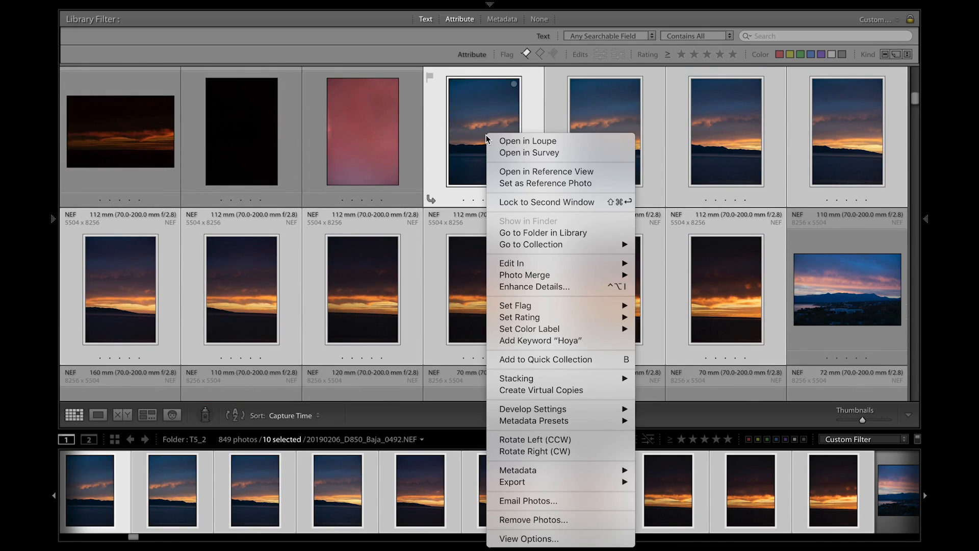
pyautogui.moveTo(562, 328)
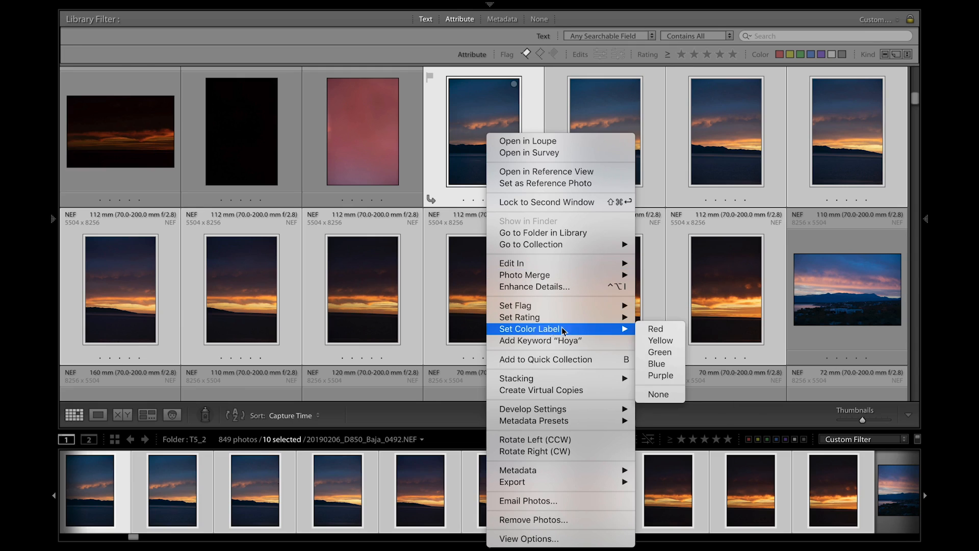
pyautogui.click(668, 362)
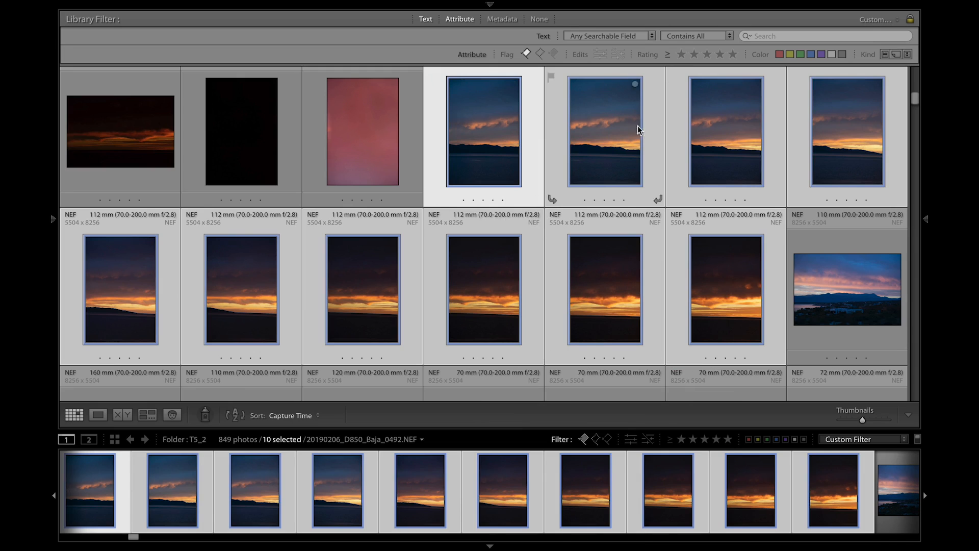
# - Make the fourth vertical sunset frame, 20190206_D850_Baja_0495.NEF, the active photo and group the ten selected frames into a stack
pyautogui.click(751, 151)
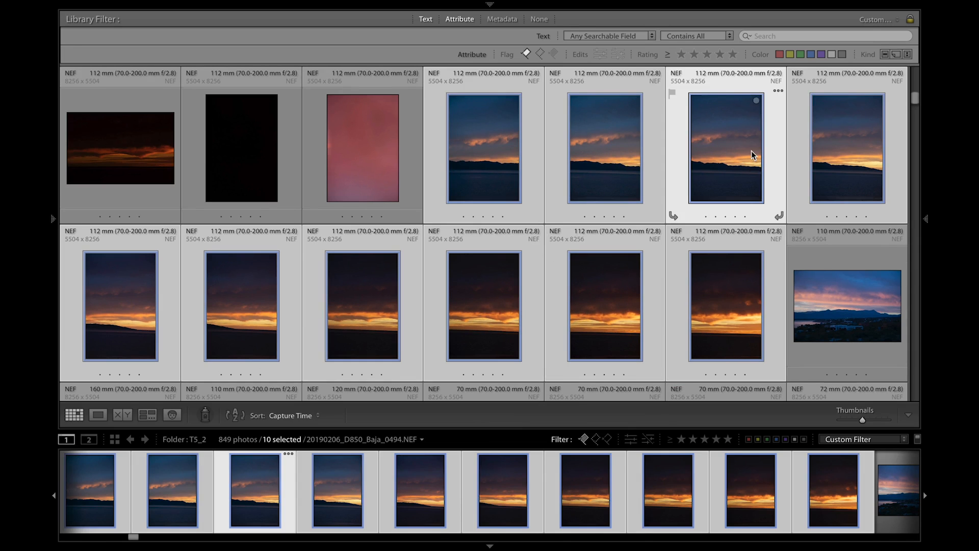
pyautogui.click(843, 171)
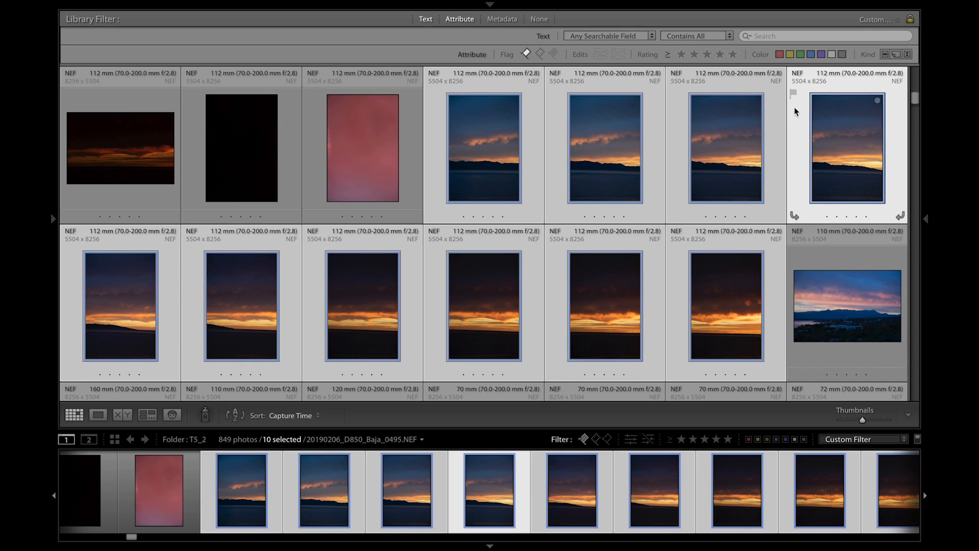
pyautogui.rightClick(848, 150)
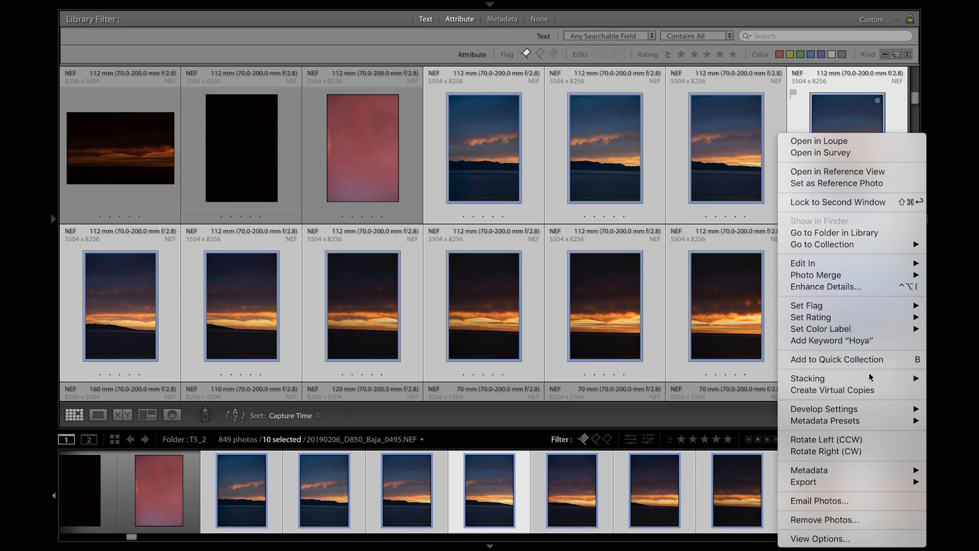
pyautogui.moveTo(872, 378)
pyautogui.click(766, 384)
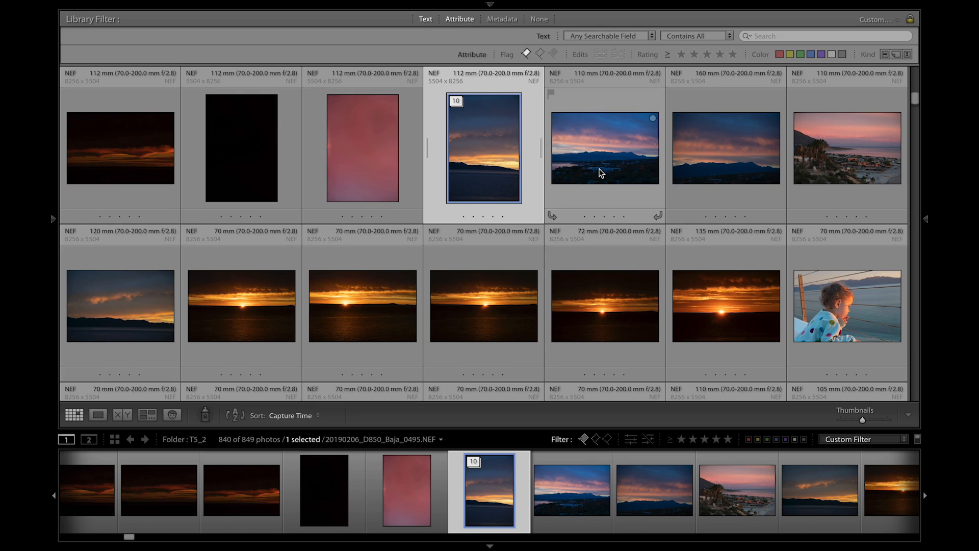
# - Open 20190206_D850_Baja_0502.NEF beside the stack in Loupe view and rate it and the three following photos 2, 1, 2 and 2 stars
pyautogui.click(604, 151)
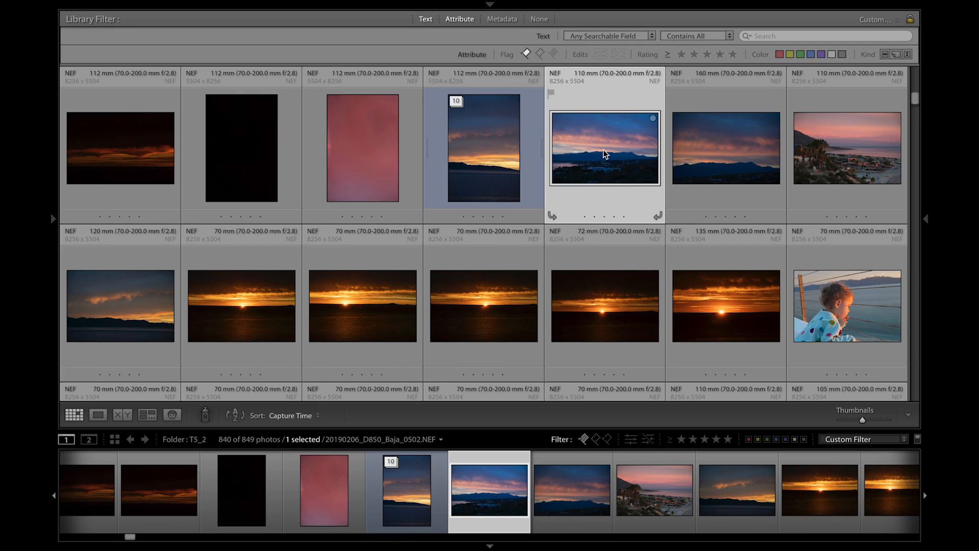
pyautogui.doubleClick(604, 149)
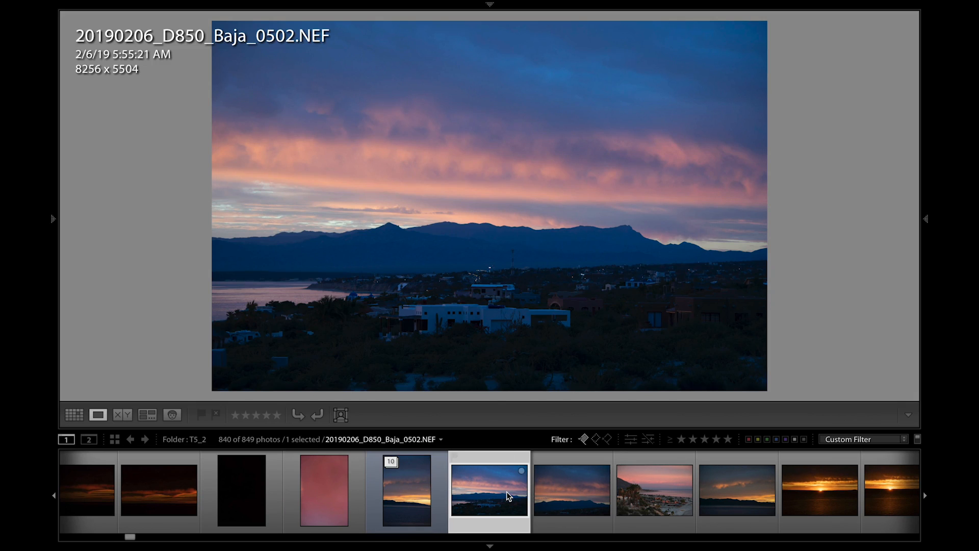
pyautogui.press('2')
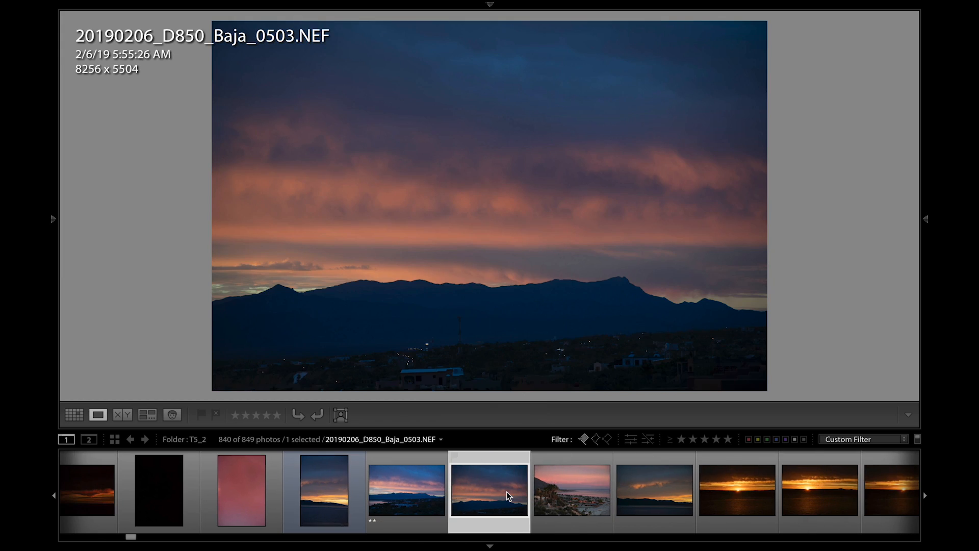
pyautogui.press('1')
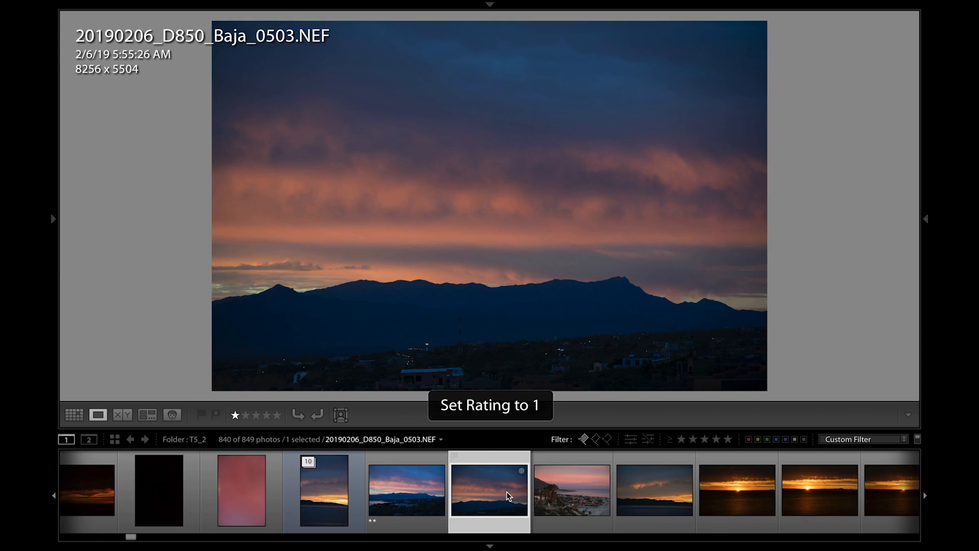
pyautogui.press('2')
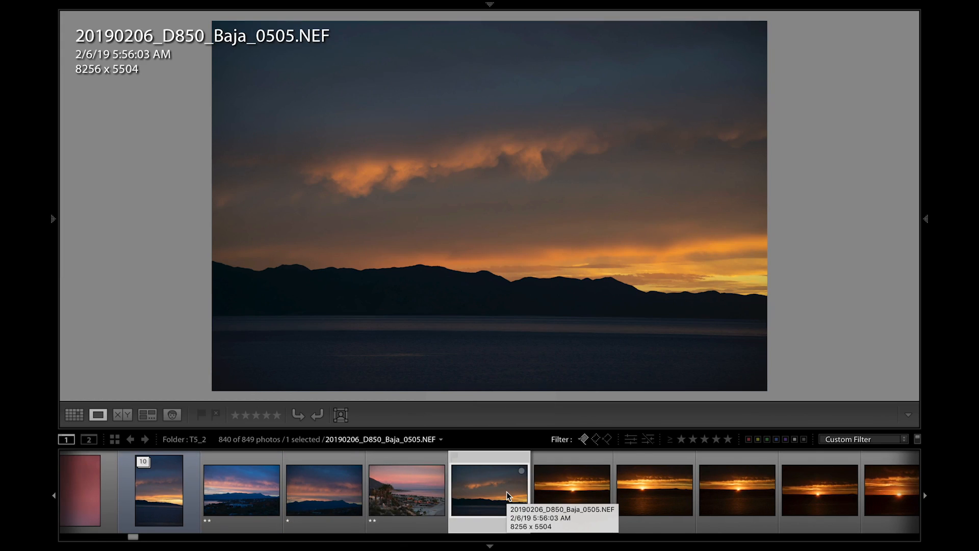
pyautogui.press('2')
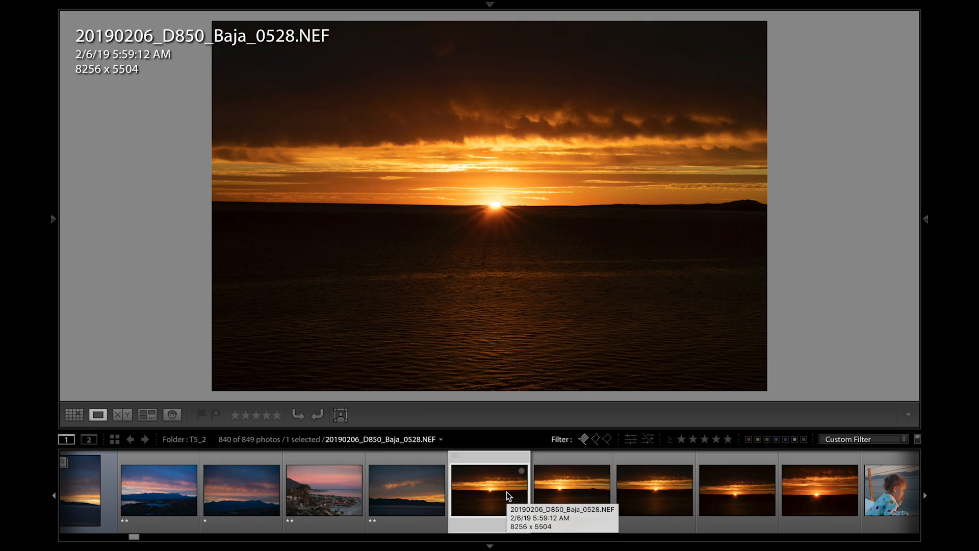
# - Check the histogram and exposure settings of the sunset frames starting at 20190206_D850_Baja_0528.NEF and rate 20190206_D850_Baja_0529.NEF 2 stars
pyautogui.moveTo(927, 223)
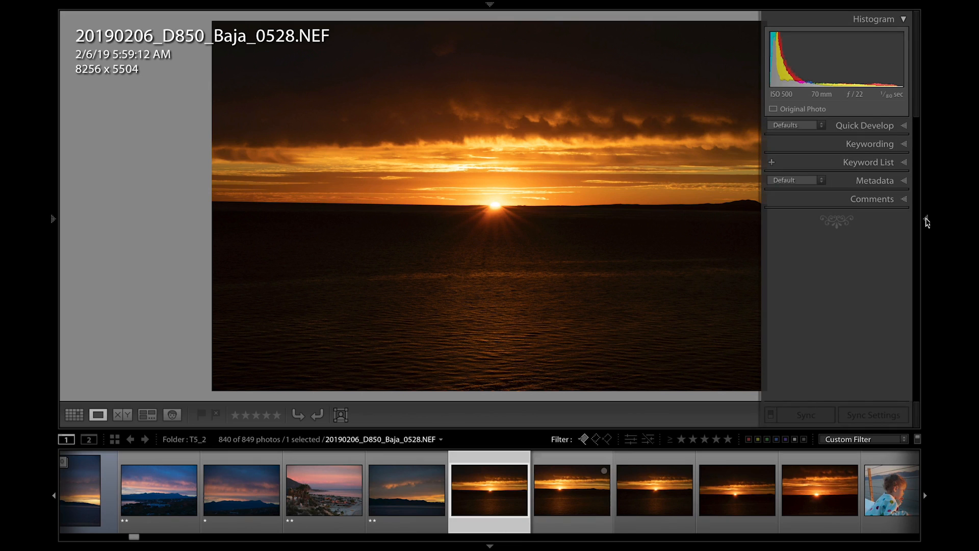
pyautogui.press('Right')
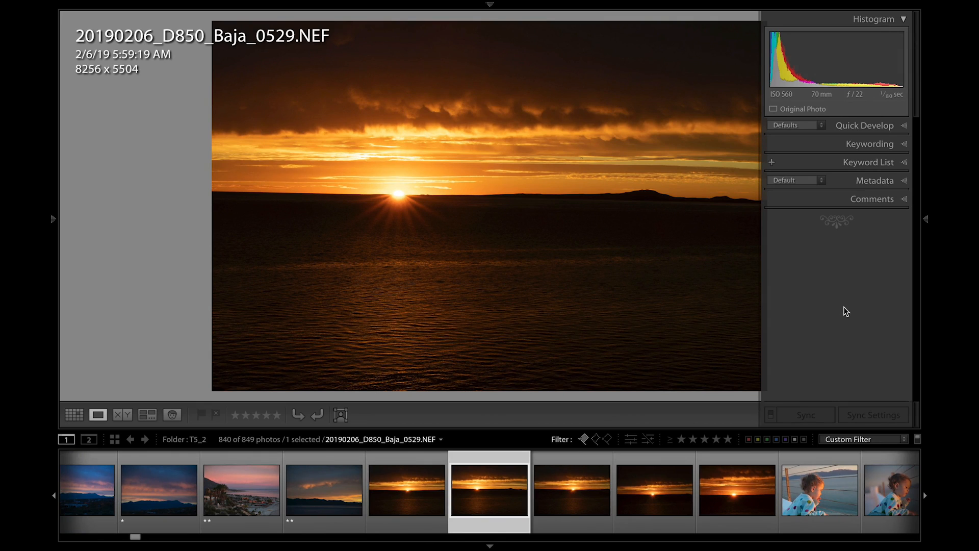
pyautogui.press('2')
pyautogui.press('Right')
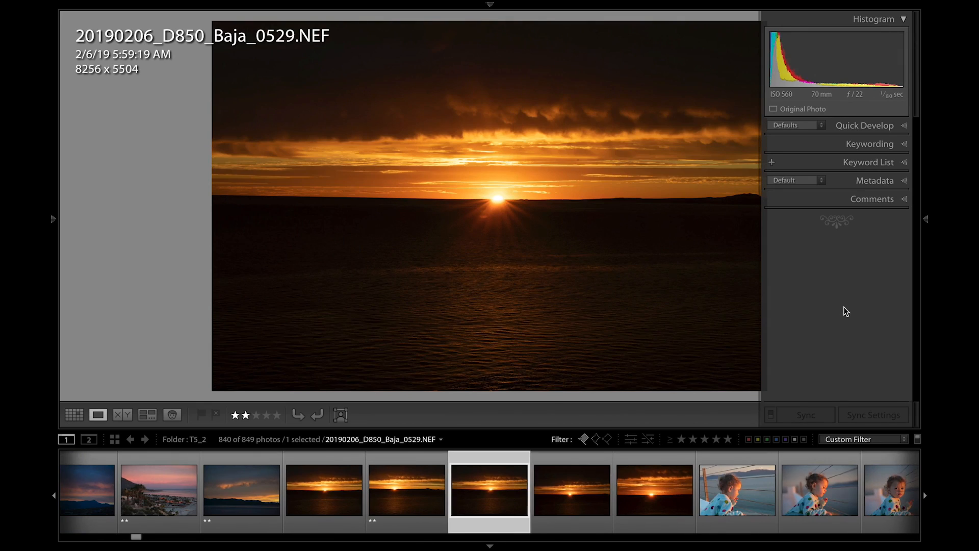
# - Compare the remaining horizontal sunset frames and rate Baja_0532, Baja_0531, Baja_0530 and Baja_0528 1 star each
pyautogui.press('Right')
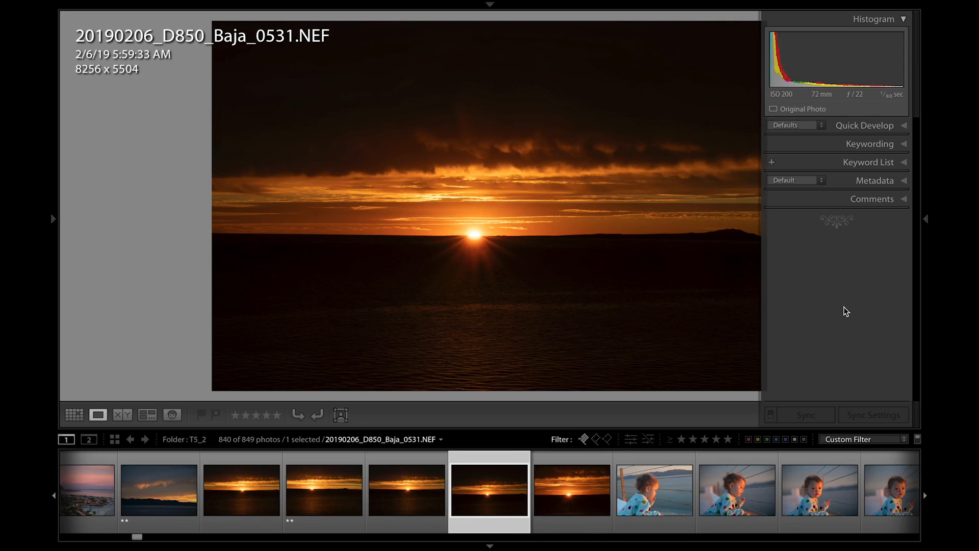
pyautogui.press('Right')
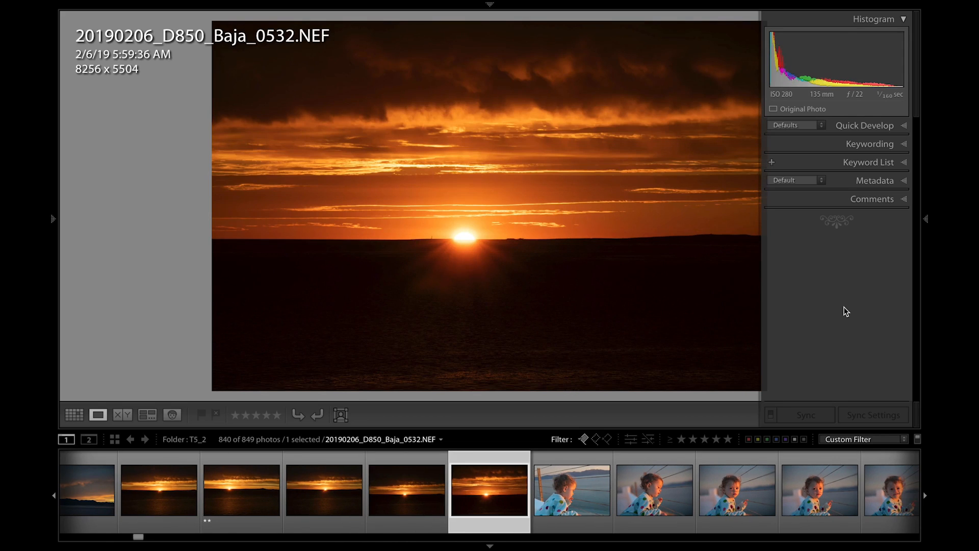
pyautogui.press('1')
pyautogui.press('Left')
pyautogui.press('1')
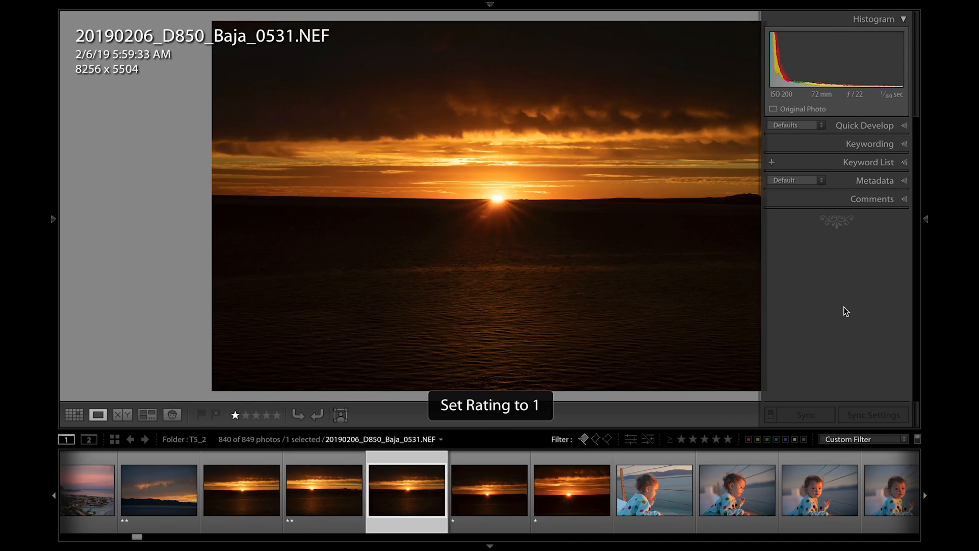
pyautogui.press('Left')
pyautogui.press('1')
pyautogui.press('Left')
pyautogui.press('1')
pyautogui.press('Left')
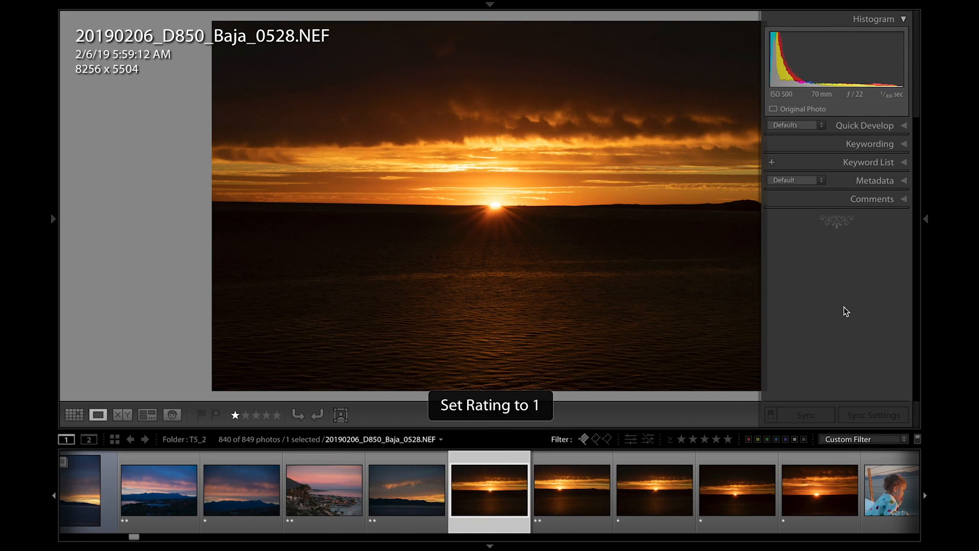
# - Raise the rating of the closer sunset frame Baja_0532 to 2 stars and reopen Baja_0529 to compare it
pyautogui.press('Right')
pyautogui.press('Right')
pyautogui.press('Right')
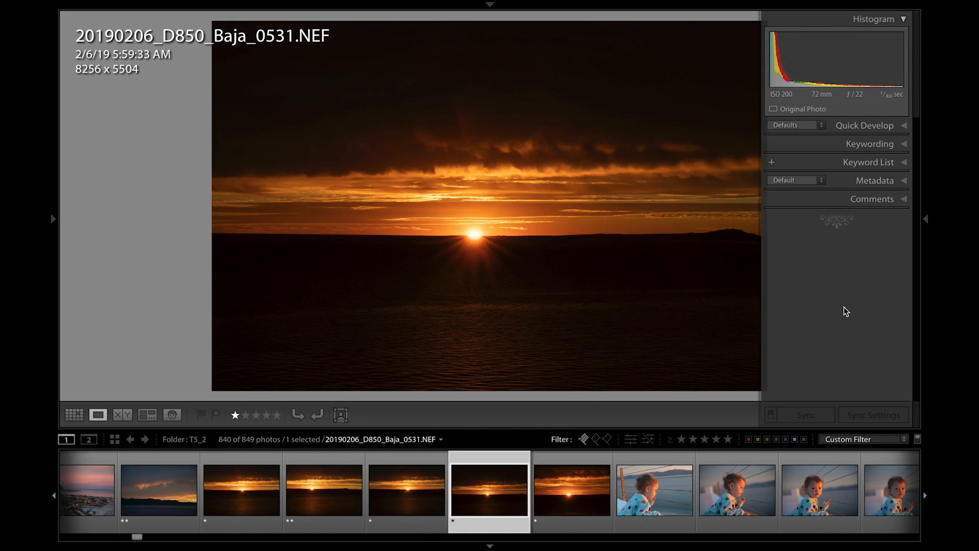
pyautogui.press('Right')
pyautogui.press('2')
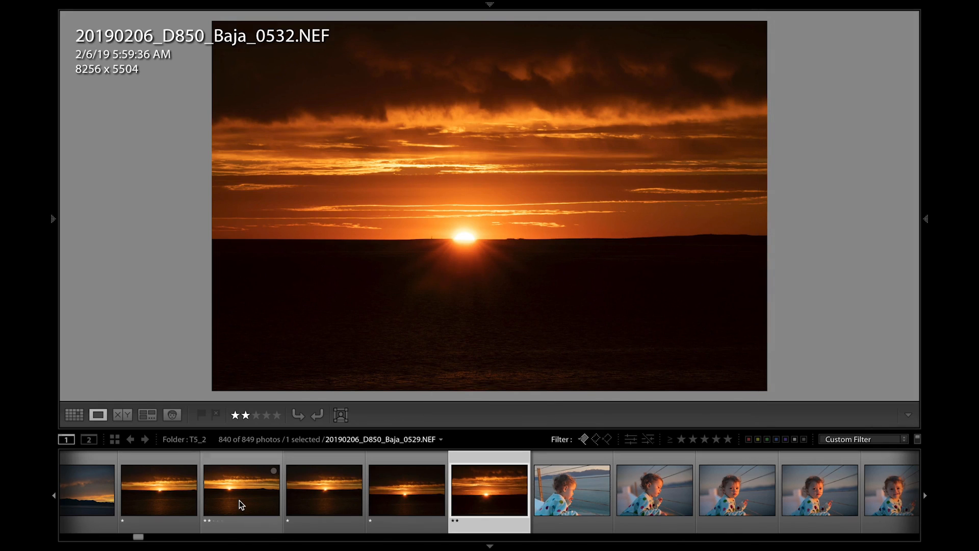
pyautogui.click(240, 504)
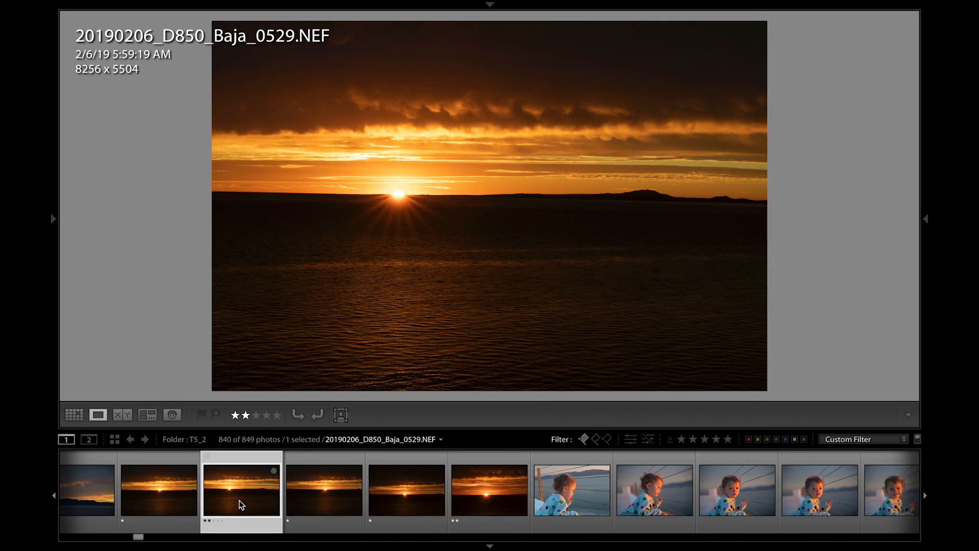
# - Look ahead through the toddler photos following the sunset frames and open the first one, 20190206_D850_Baja_0533.NEF, in Loupe view
pyautogui.scroll(-3, 239, 500)
pyautogui.scroll(-3, 239, 501)
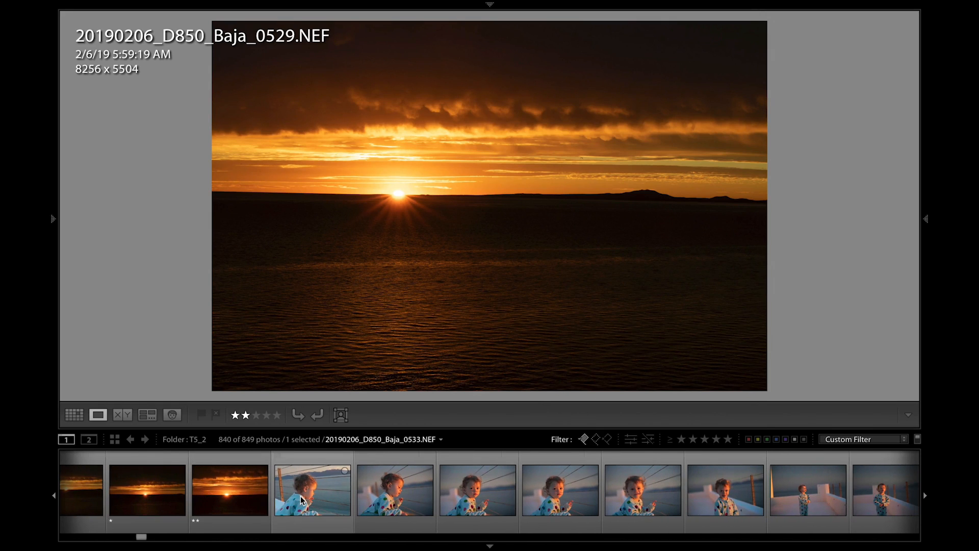
pyautogui.scroll(-5, 301, 500)
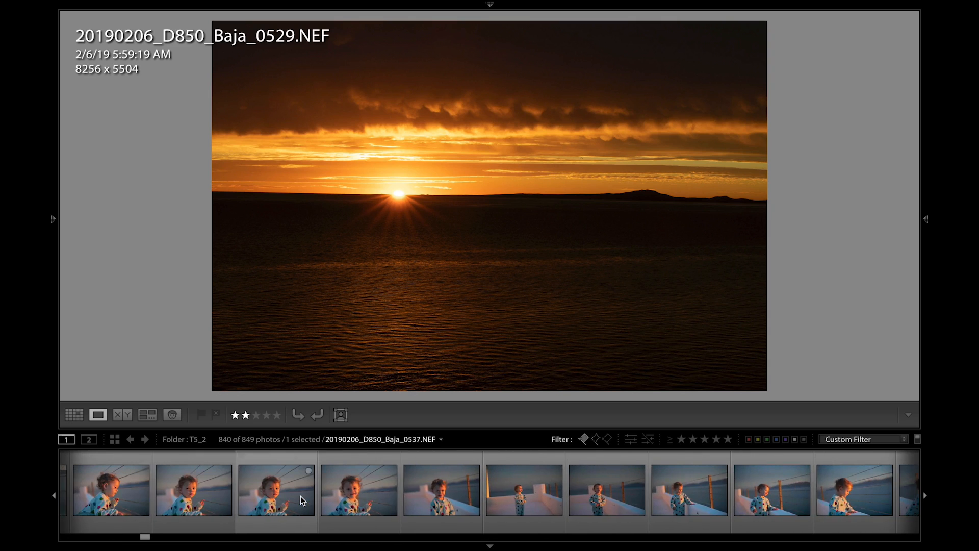
pyautogui.scroll(5, 300, 496)
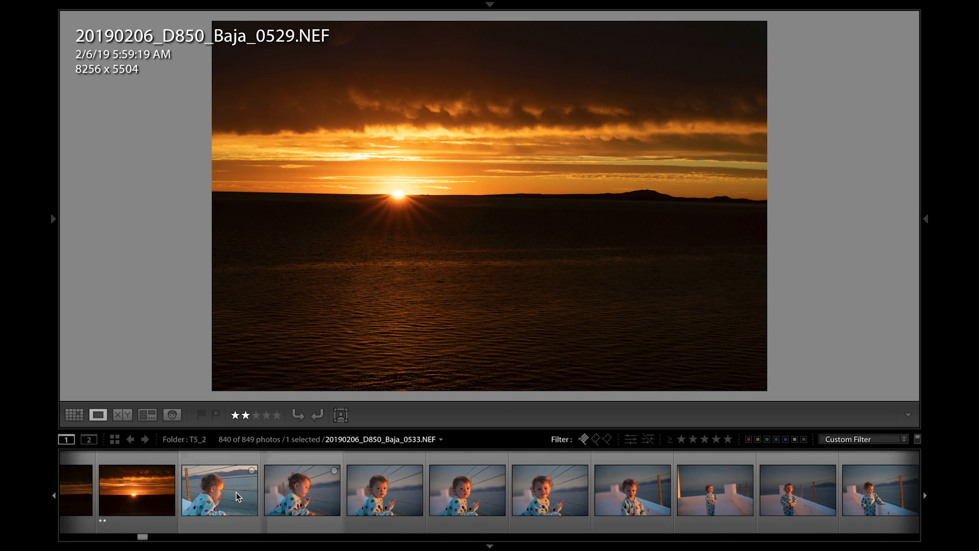
pyautogui.click(236, 491)
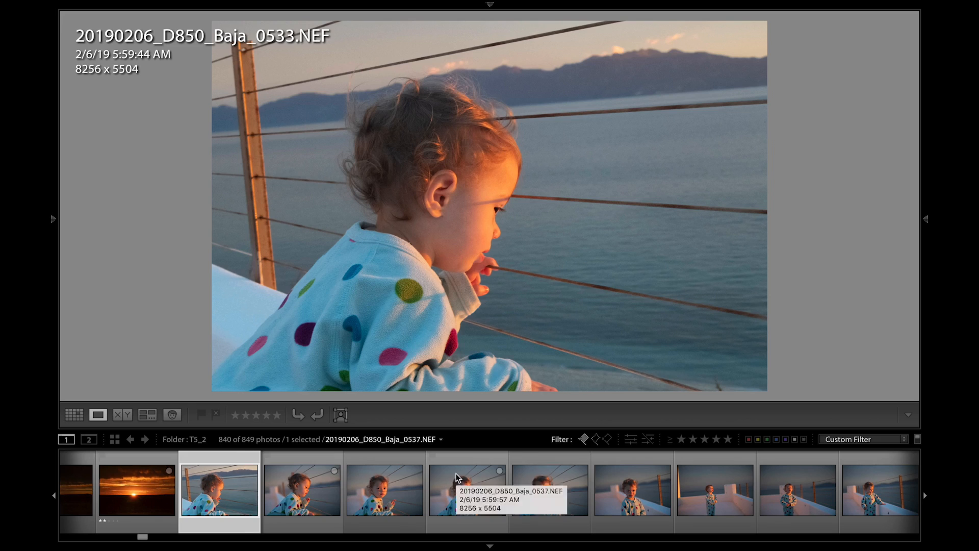
# - Compare the toddler portraits from Baja_0533 through Baja_0537 and reject the frame just before Baja_0537
pyautogui.scroll(3, 456, 473)
pyautogui.press('Right')
pyautogui.press('Left')
pyautogui.press('Right')
pyautogui.press('Right')
pyautogui.press('Right')
pyautogui.press('Right')
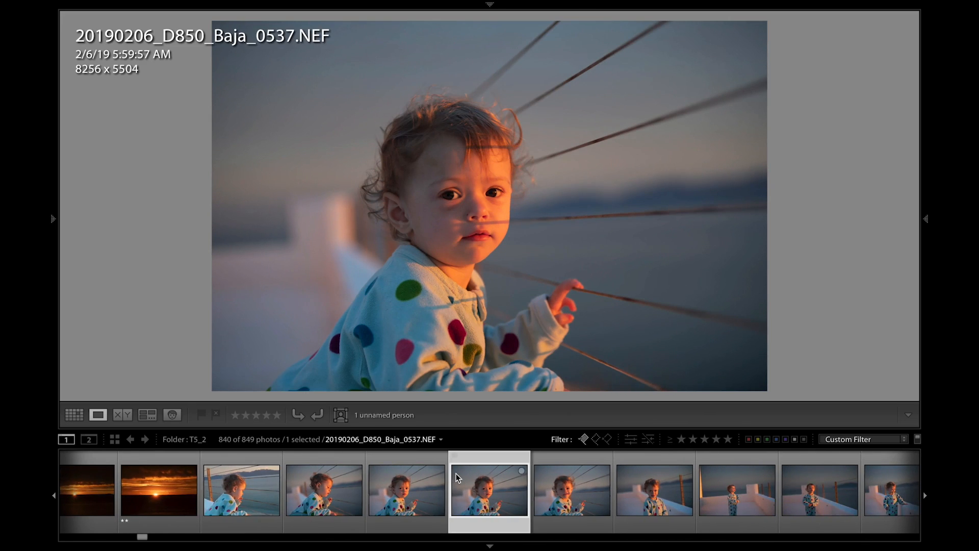
pyautogui.press('Left')
pyautogui.press('x')
pyautogui.press('Right')
pyautogui.press('Right')
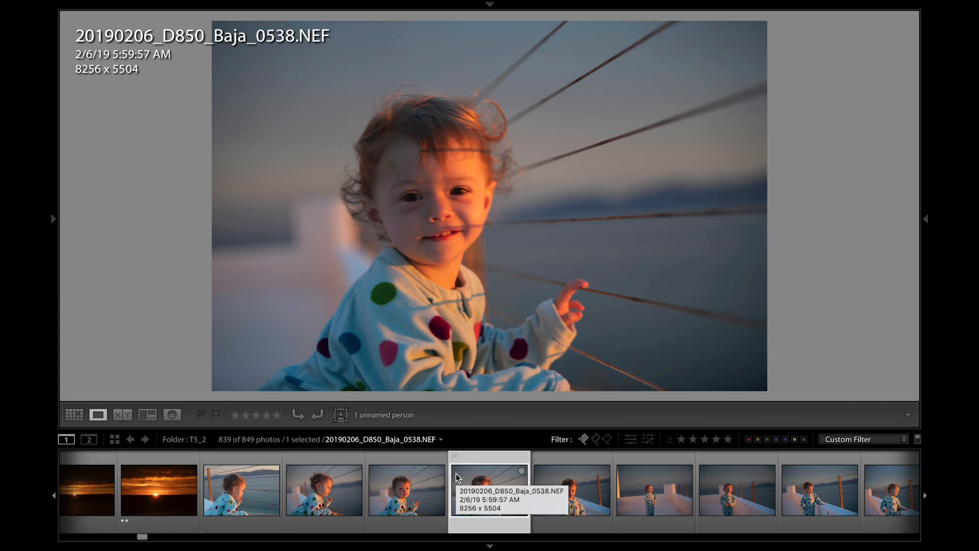
# - Rate the toddler portraits Baja_0538, Baja_0533 and Baja_0546 2 stars each
pyautogui.press('2')
pyautogui.press('Left')
pyautogui.press('Left')
pyautogui.press('Left')
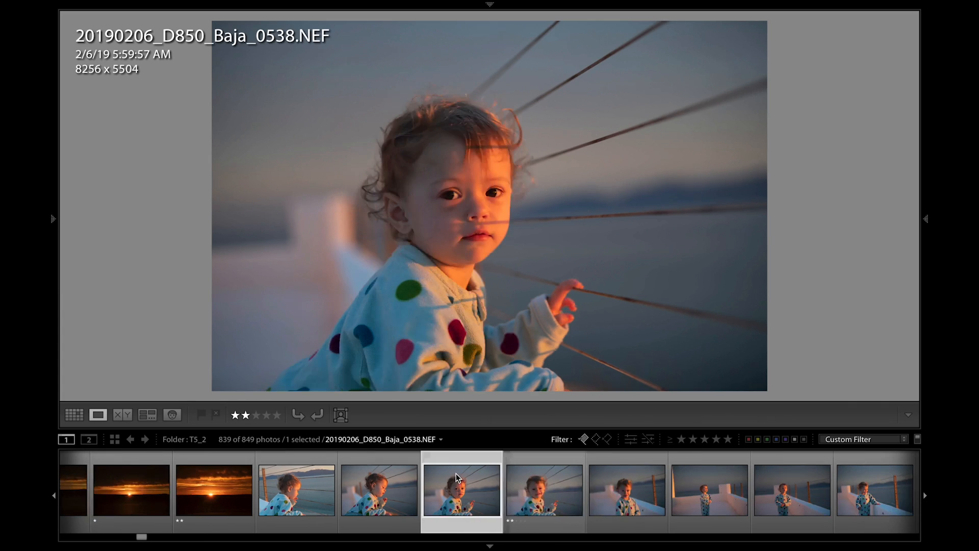
pyautogui.press('Right')
pyautogui.press('Right')
pyautogui.press('Right')
pyautogui.press('Right')
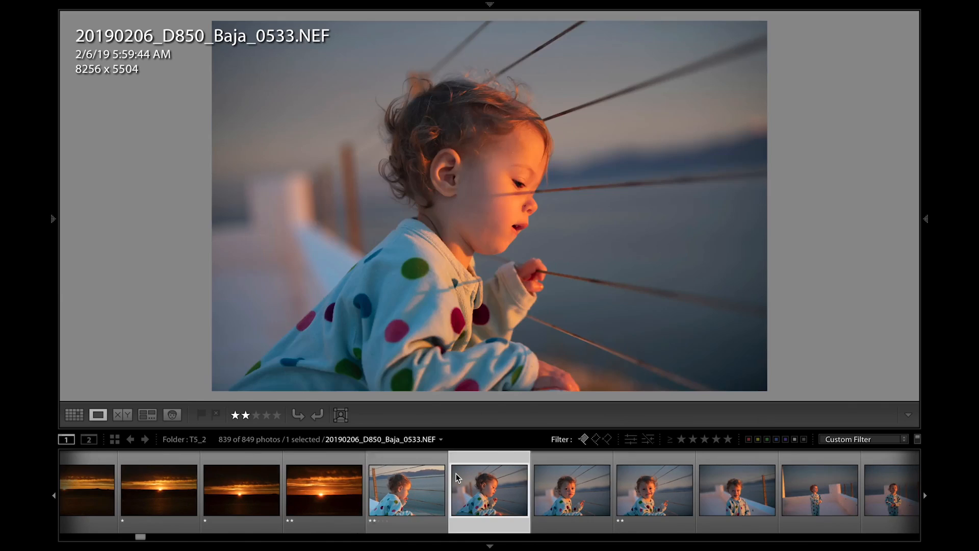
pyautogui.press('Right')
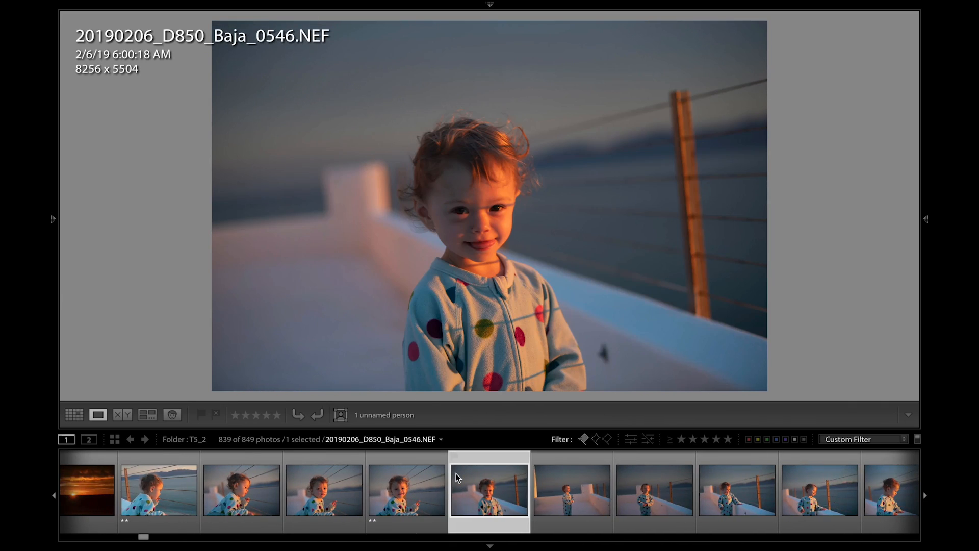
pyautogui.press('2')
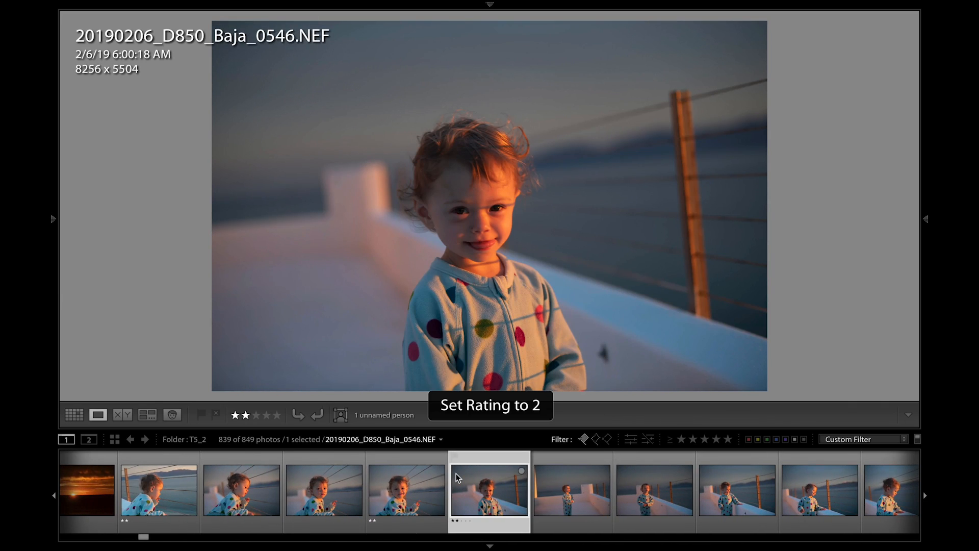
# - Rate the full-length toddler photo Baja_0548 1 star and reject Baja_0549
pyautogui.press('Right')
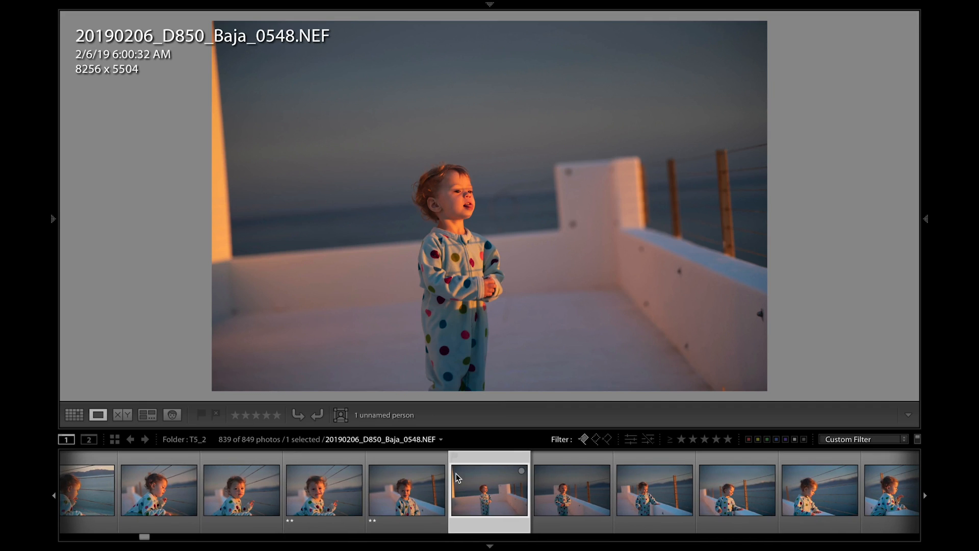
pyautogui.press('1')
pyautogui.press('Right')
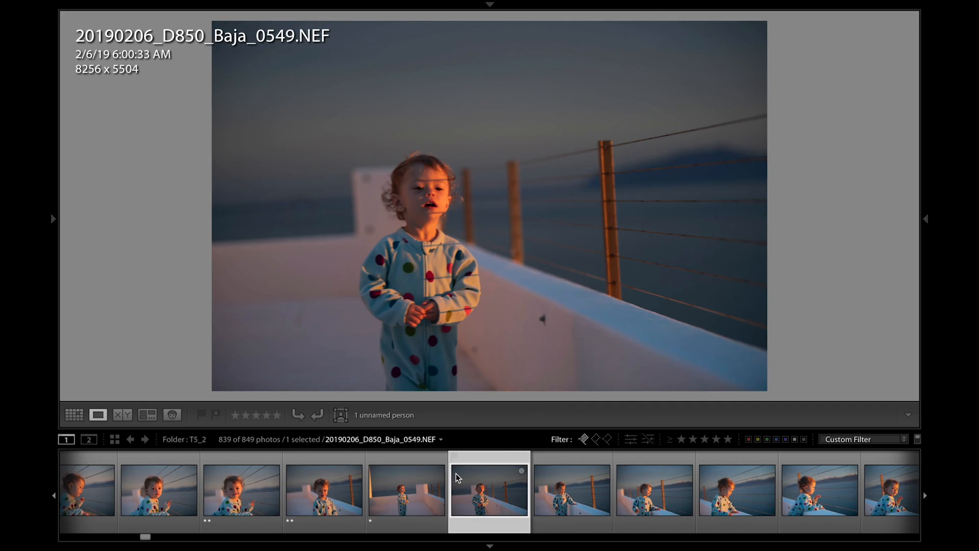
pyautogui.press('x')
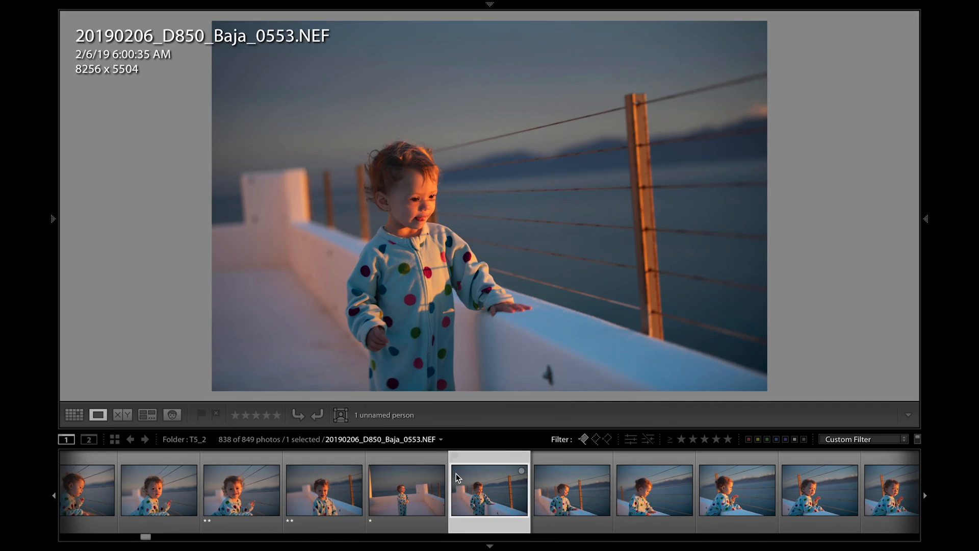
# - Settle the ratings of the toddler photos at 1 star for Baja_0553, 2 for Baja_0555 and 1 for Baja_0556, and reject Baja_0558
pyautogui.press('2')
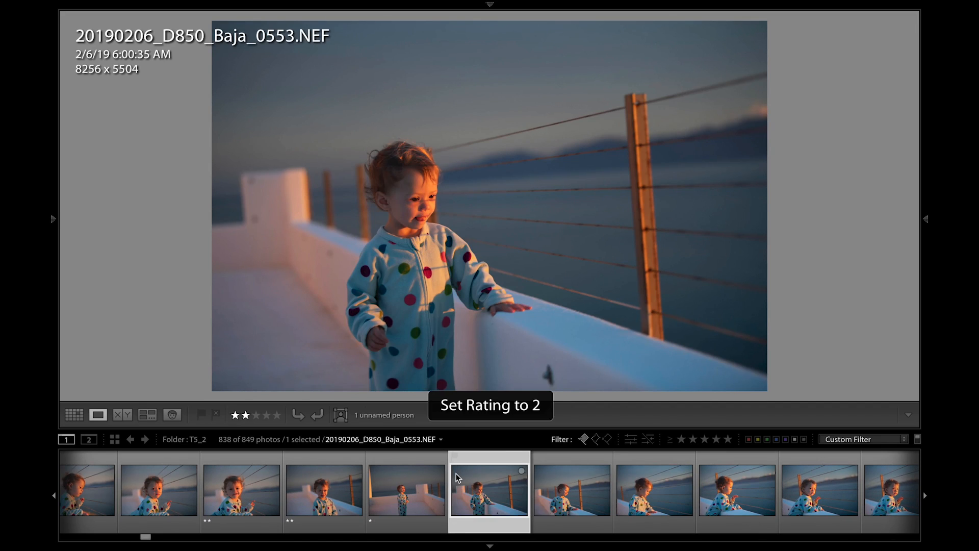
pyautogui.press('Right')
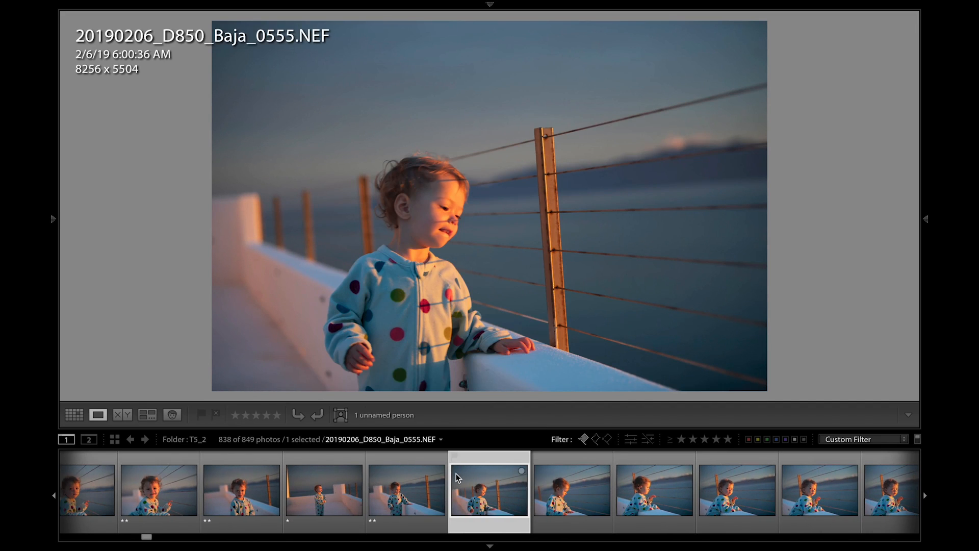
pyautogui.press('Left')
pyautogui.press('1')
pyautogui.press('2')
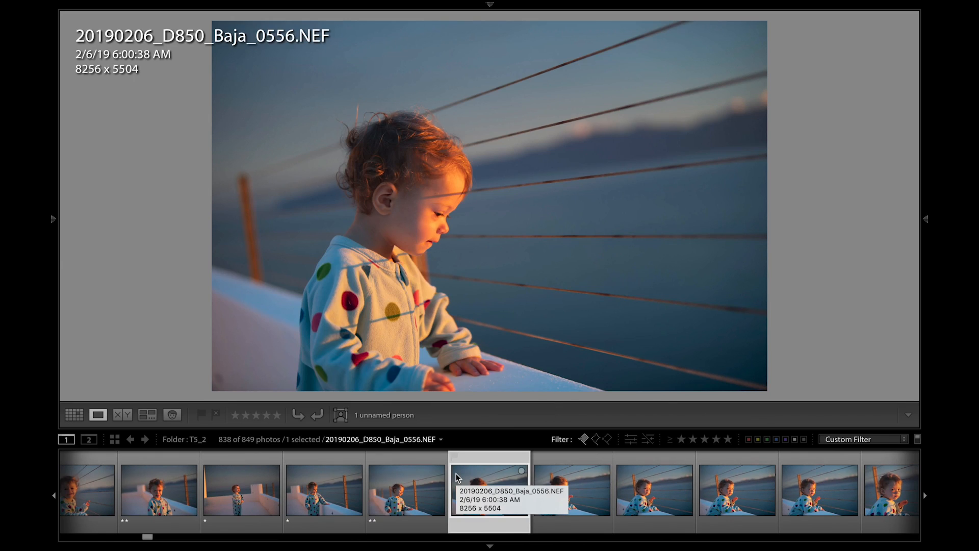
pyautogui.press('1')
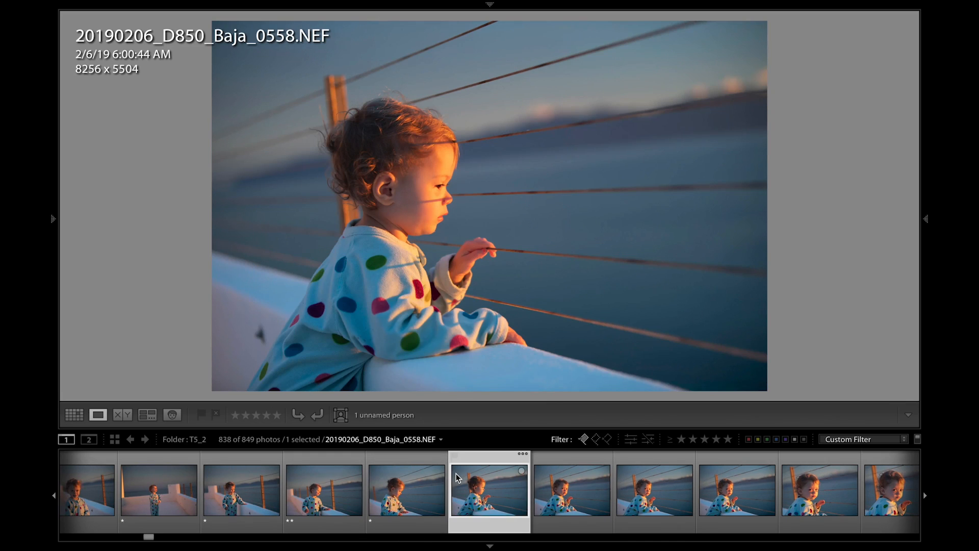
pyautogui.press('x')
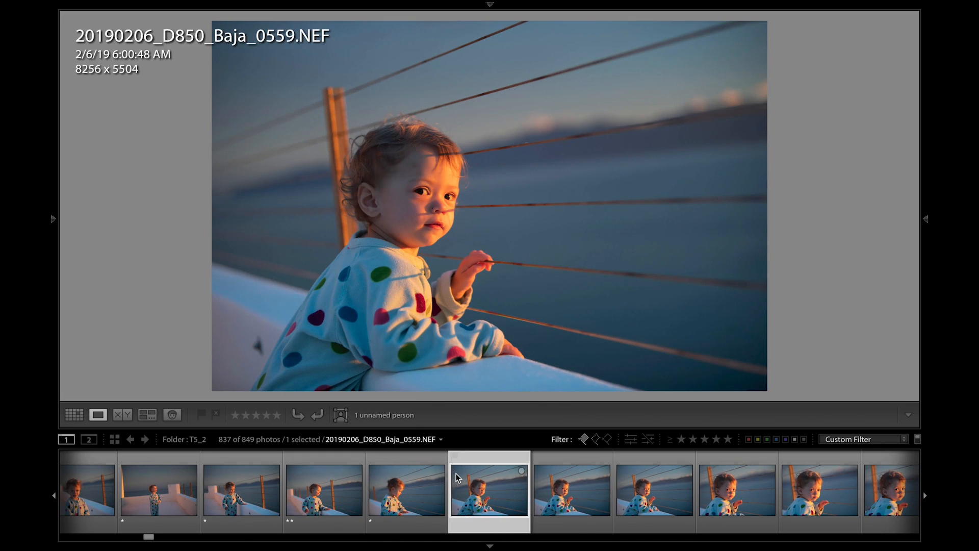
# - Compare the near-identical toddler frames, rating Baja_0559 1 star, Baja_0560 2 stars and Baja_0561 1 star, and reject the frame right after them
pyautogui.press('2')
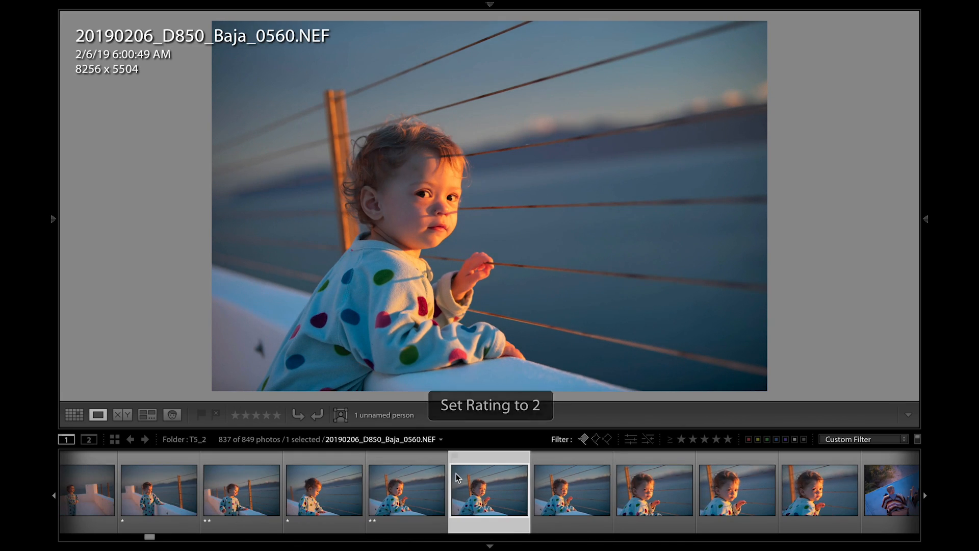
pyautogui.press('Left')
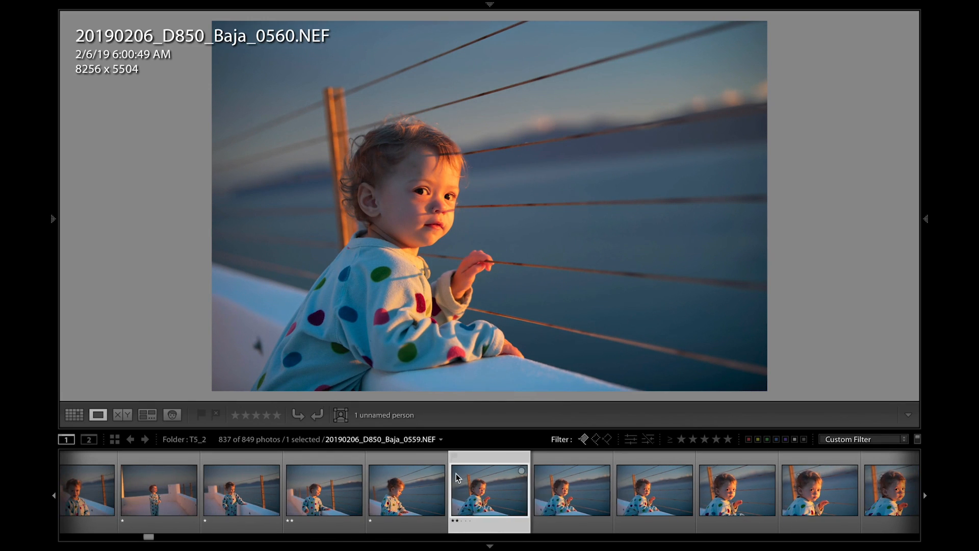
pyautogui.press('1')
pyautogui.press('2')
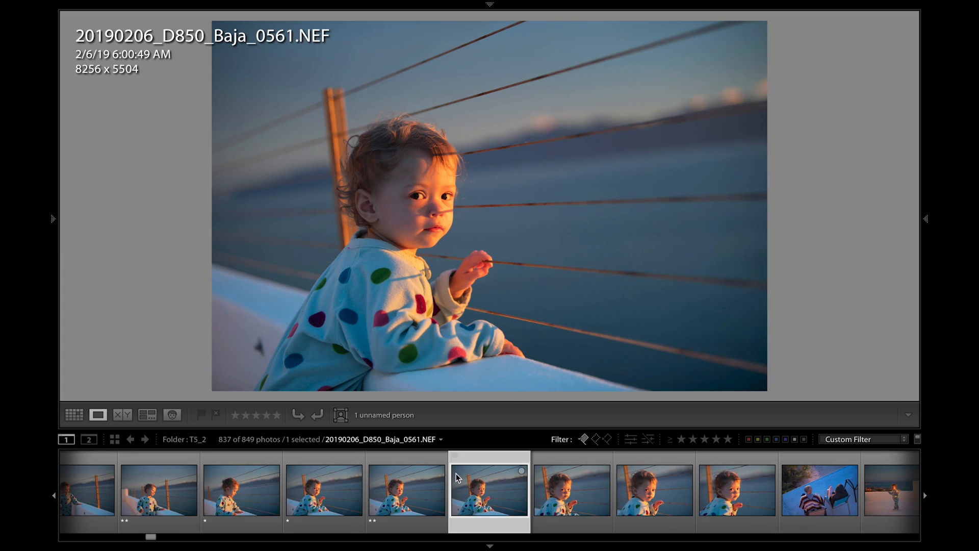
pyautogui.press('1')
pyautogui.press('x')
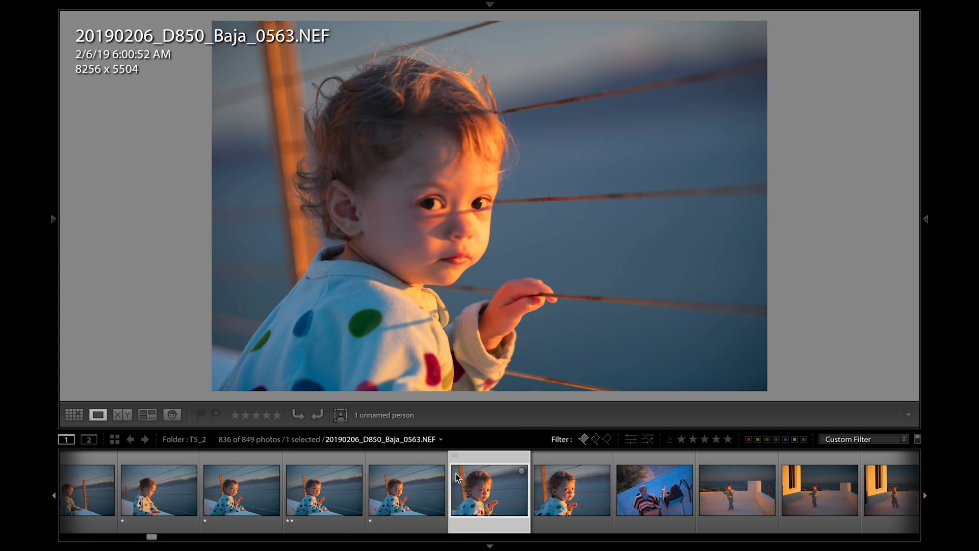
# - Compare the toddler close-ups Baja_0563 and Baja_0564, reject Baja_0564 and return to Baja_0563
pyautogui.press('Right')
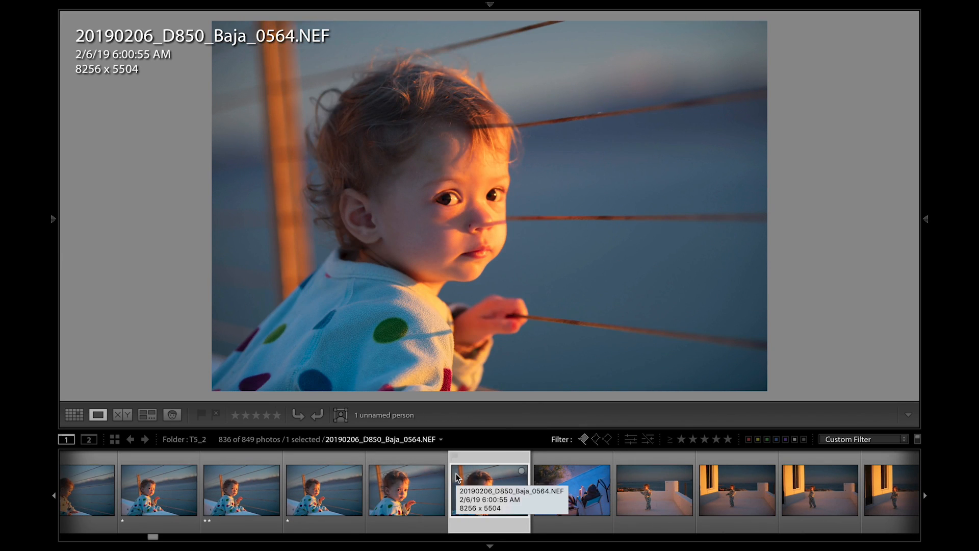
pyautogui.press('2')
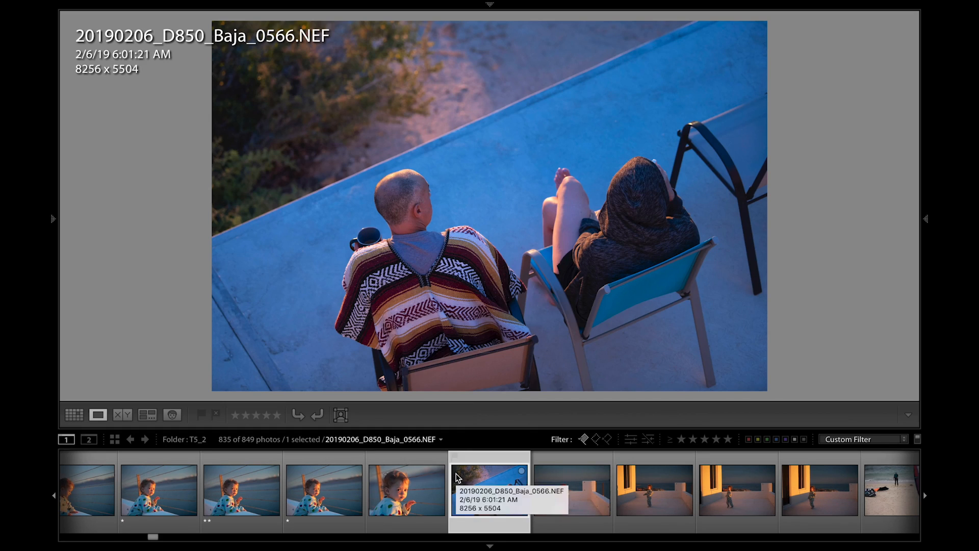
pyautogui.press('Left')
pyautogui.hotkey('ctrl', 'z')
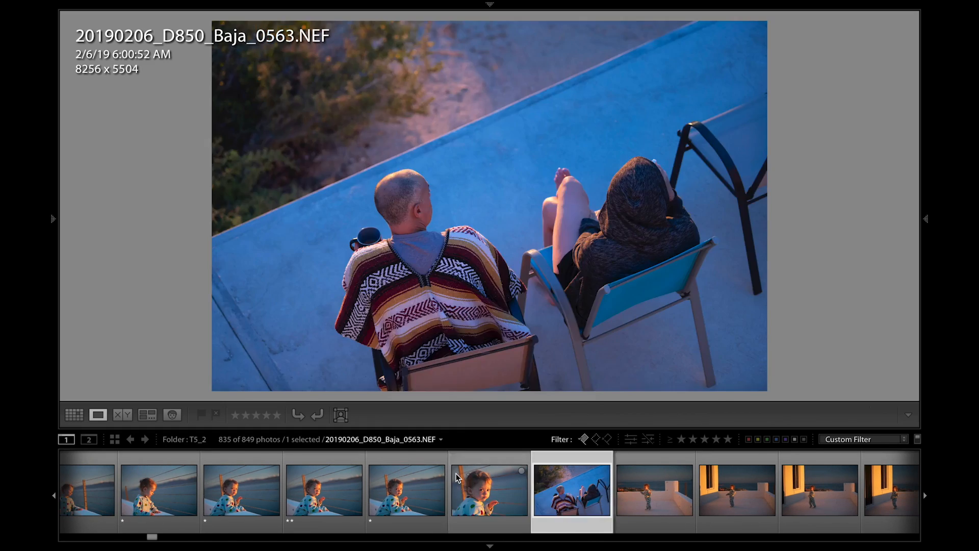
# - Revisit the rejected toddler close-up Baja_0564 and rate the neighbouring Baja_0563 2 stars
pyautogui.hotkey('ctrl', 'z')
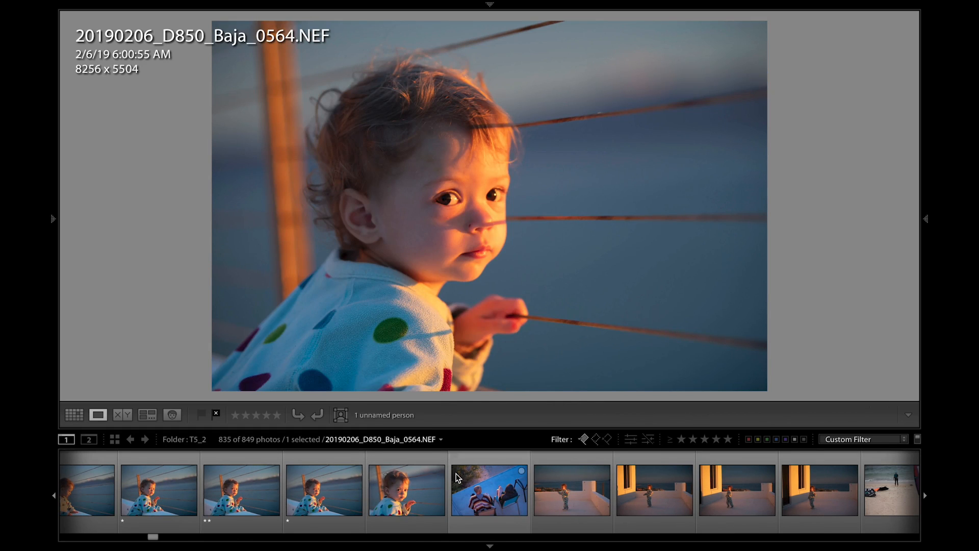
pyautogui.click(409, 500)
pyautogui.press('2')
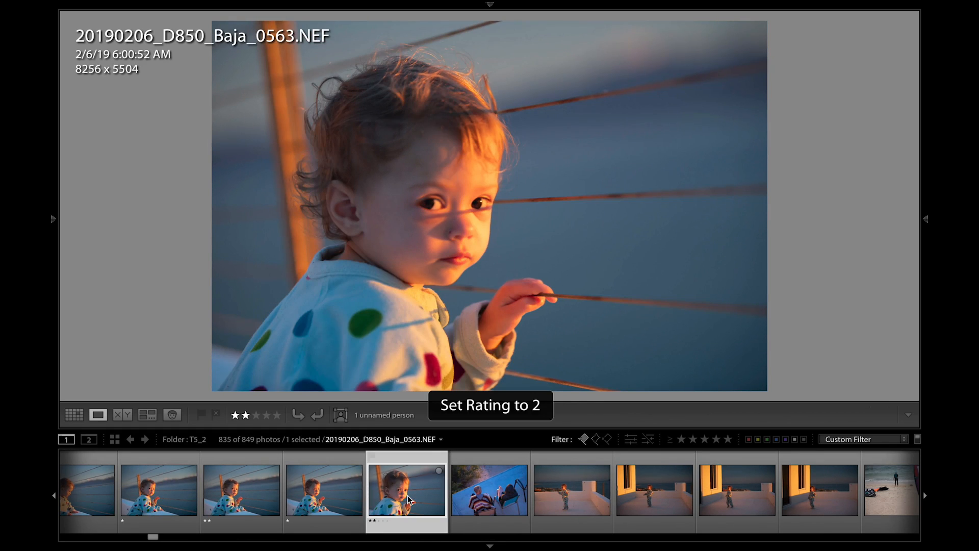
# - Reject Baja_0566, the photo of the couple in chairs, and the two toddler terrace frames right after it
pyautogui.press('Right')
pyautogui.press('x')
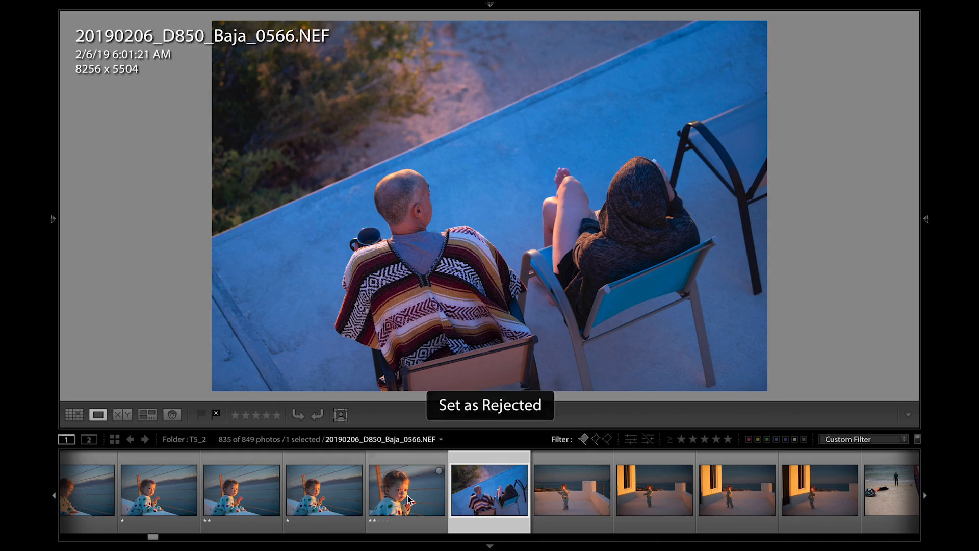
pyautogui.press('x')
pyautogui.press('x')
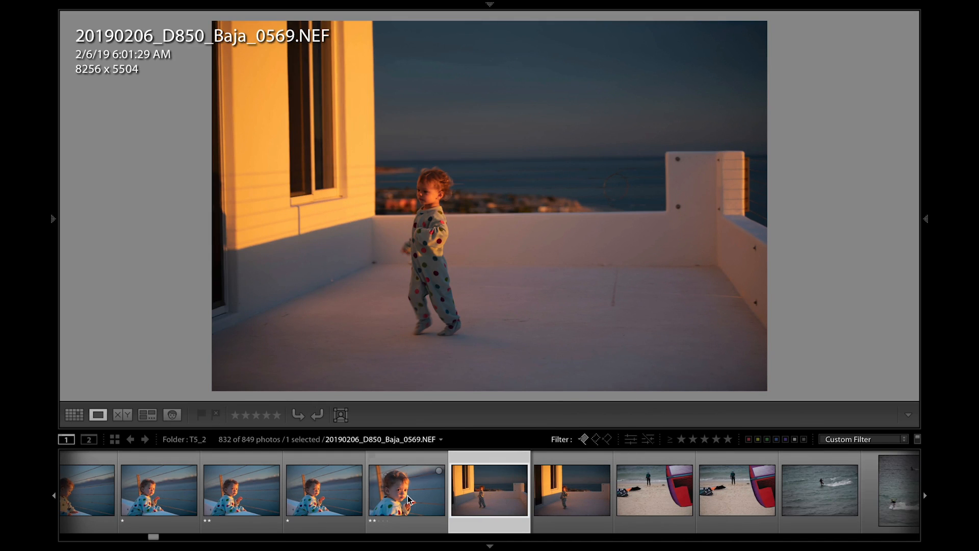
# - Compare the two remaining toddler terrace frames, reject Baja_0570 and rate Baja_0569 1 star
pyautogui.press('Right')
pyautogui.press('x')
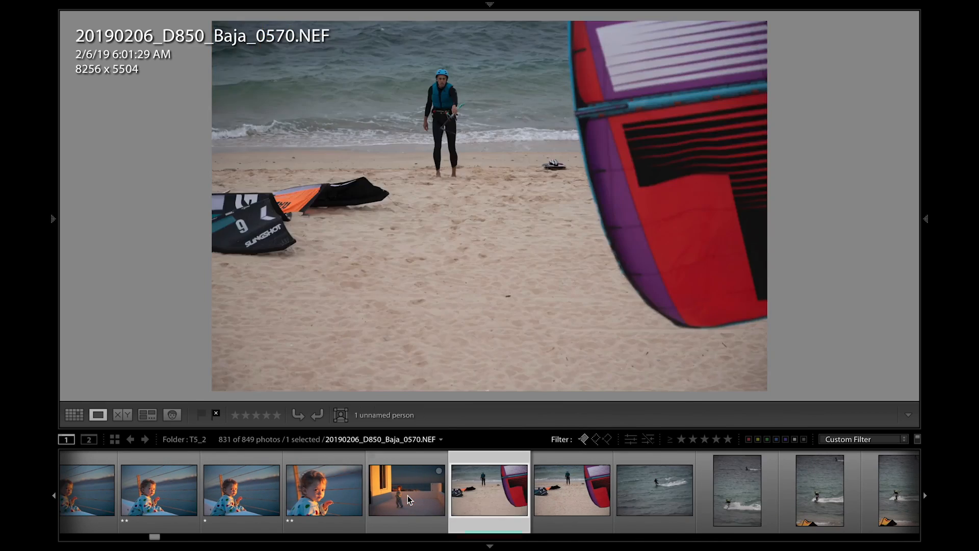
pyautogui.press('Left')
pyautogui.press('1')
# - Compare the two beach photos with the red kite, reject Baja_0602 and return to Baja_0594
pyautogui.press('Right')
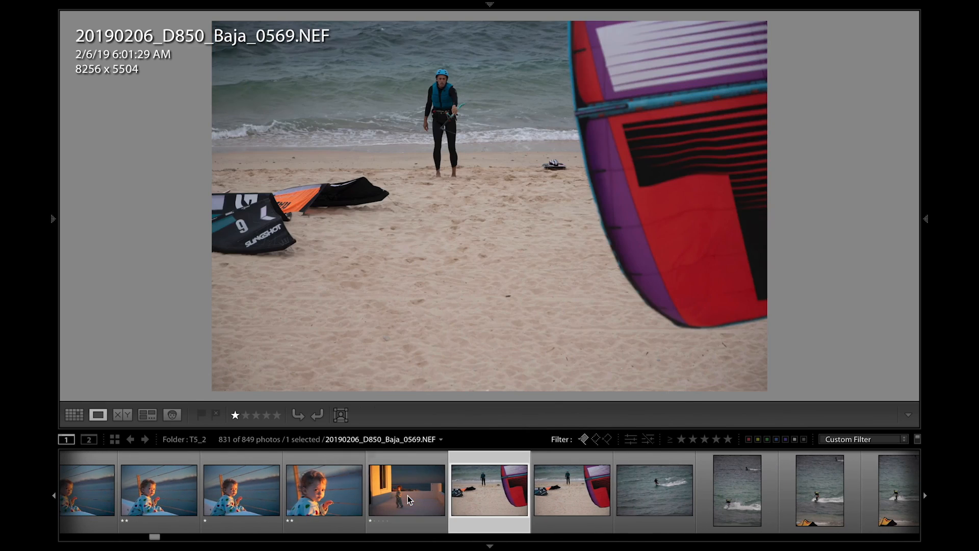
pyautogui.press('Right')
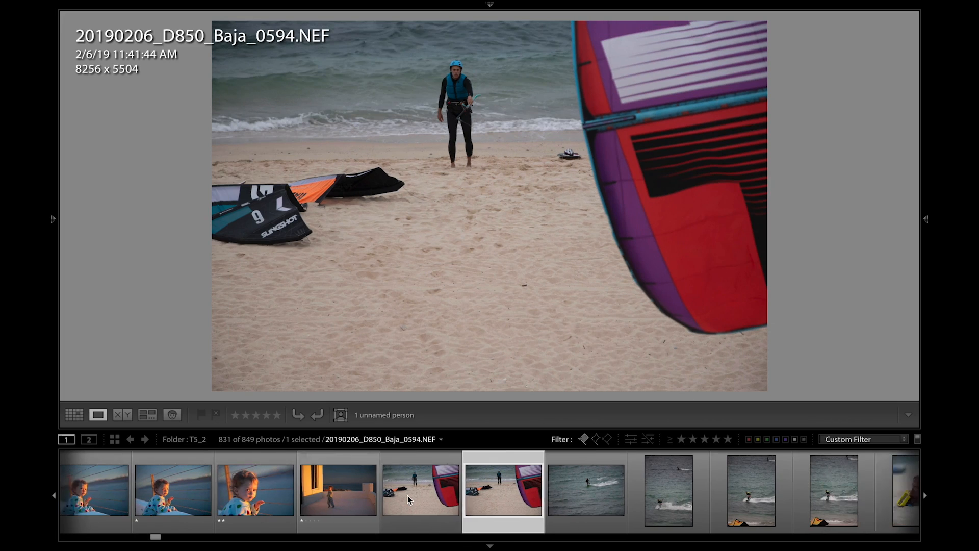
pyautogui.press('x')
pyautogui.press('Left')
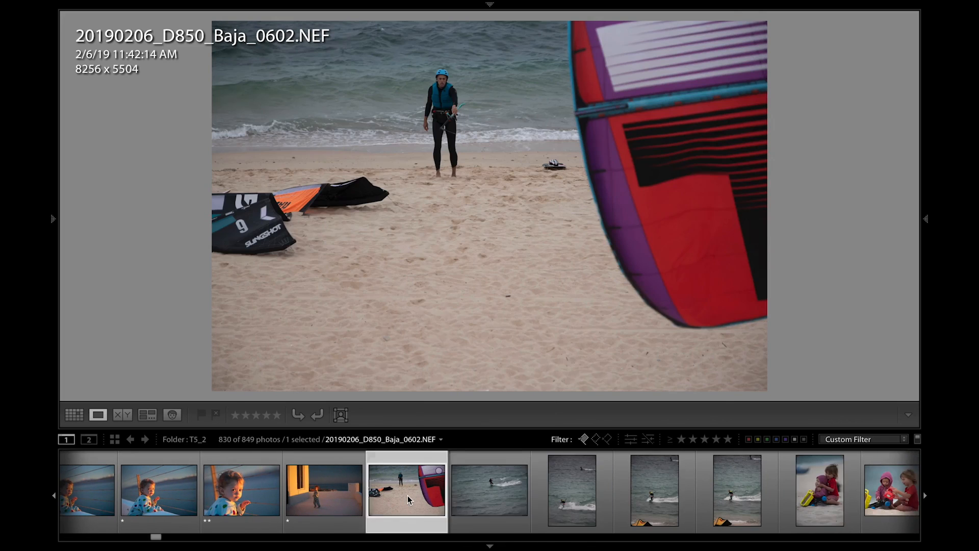
# - Browse the grid to the crying toddler in the purple hood and view Baja_0696 and Baja_0697 in single view
pyautogui.press('g')
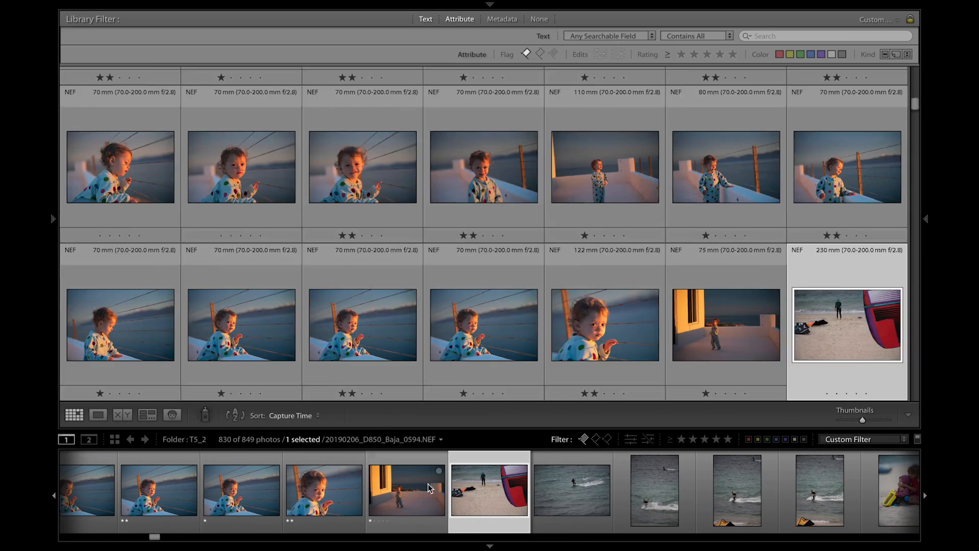
pyautogui.scroll(-8, 622, 289)
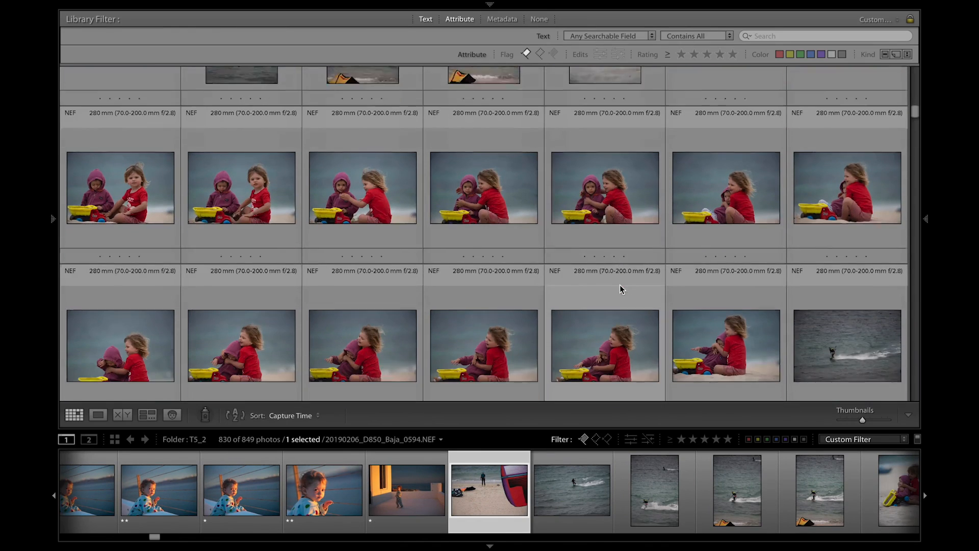
pyautogui.scroll(-1, 622, 289)
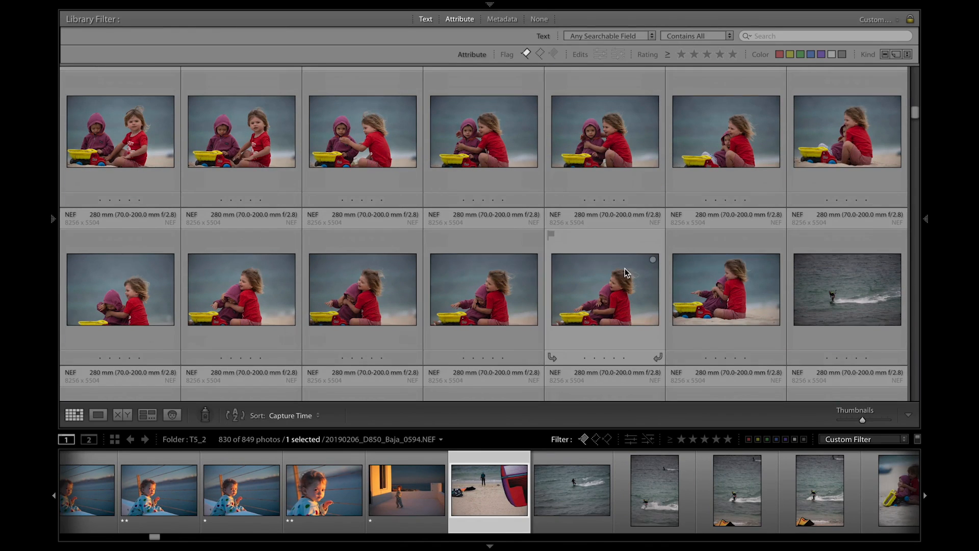
pyautogui.scroll(-10, 645, 236)
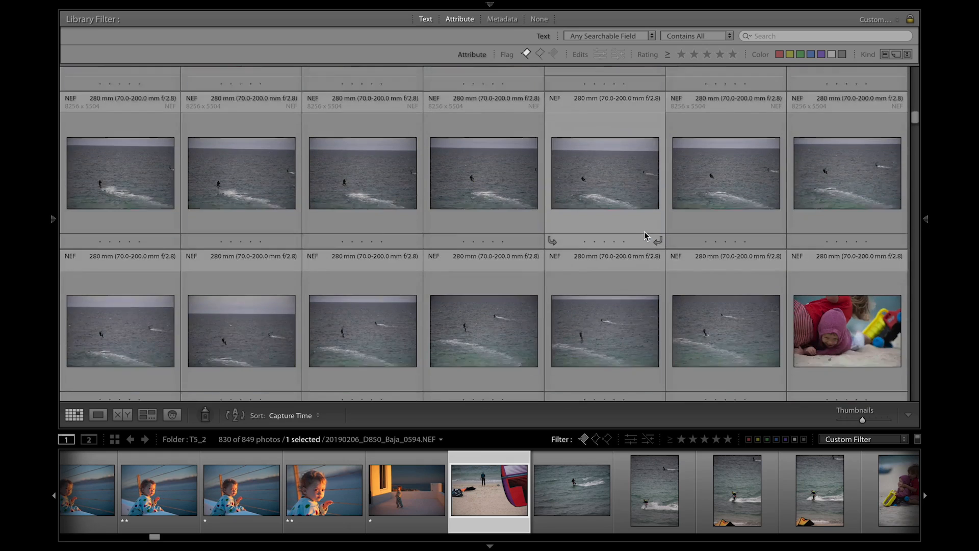
pyautogui.scroll(-2, 645, 236)
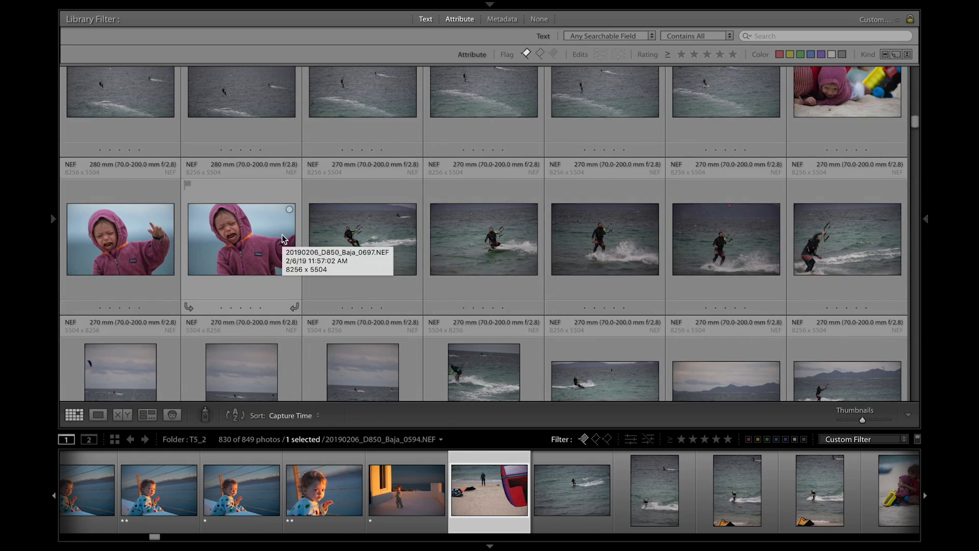
pyautogui.scroll(1, 603, 169)
pyautogui.doubleClick(814, 131)
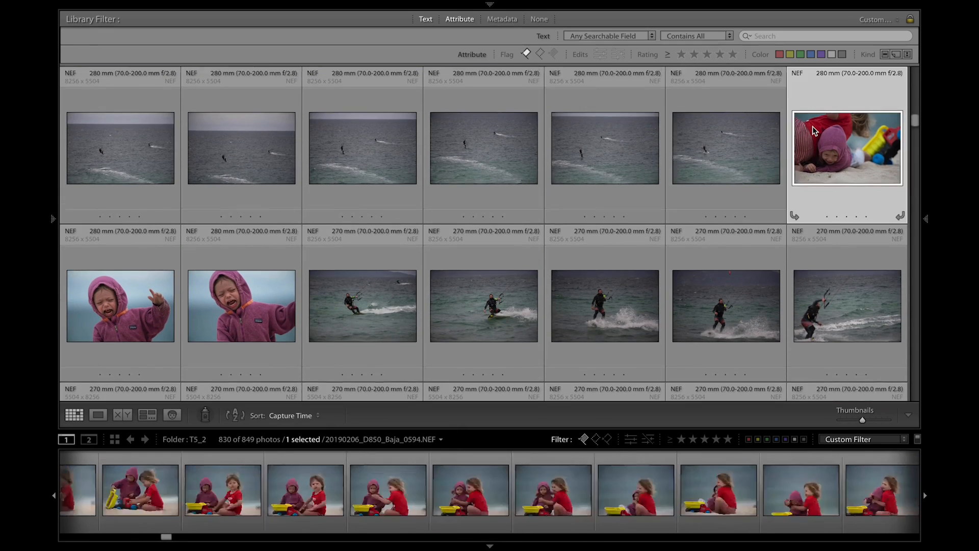
pyautogui.press('Right')
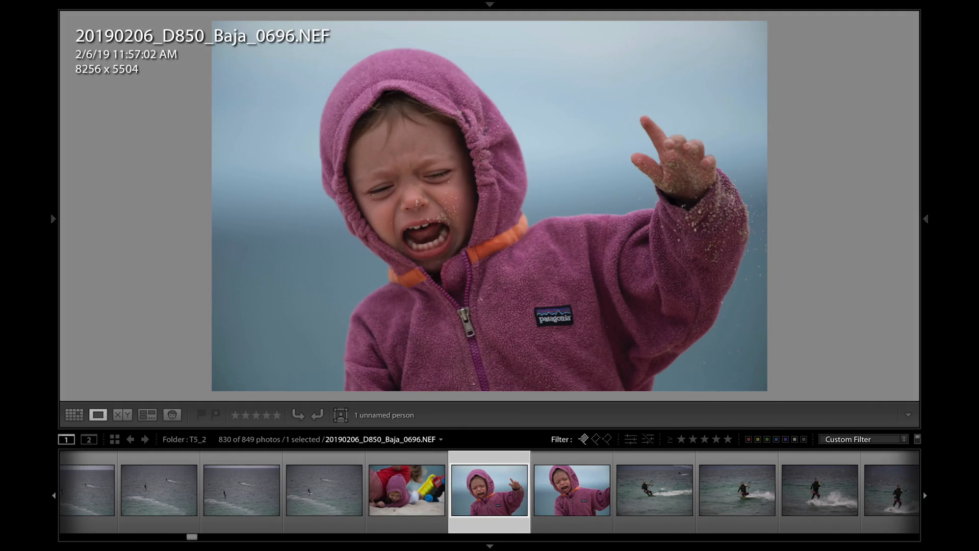
pyautogui.press('Right')
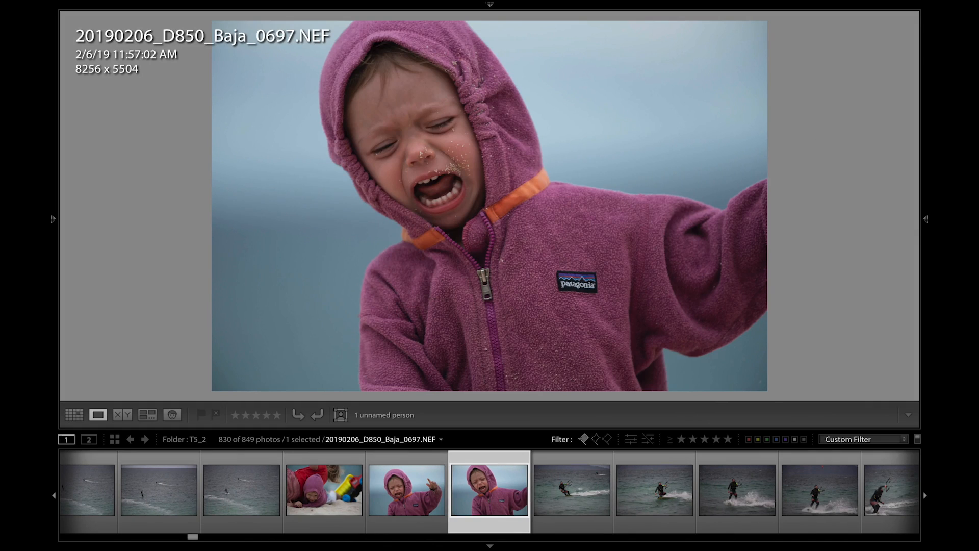
# - Compare Baja_0696 and Baja_0697 side by side in Survey view and rate Baja_0696 2 stars
pyautogui.keyDown('ctrl'); pyautogui.click(412, 488); pyautogui.keyUp('ctrl')
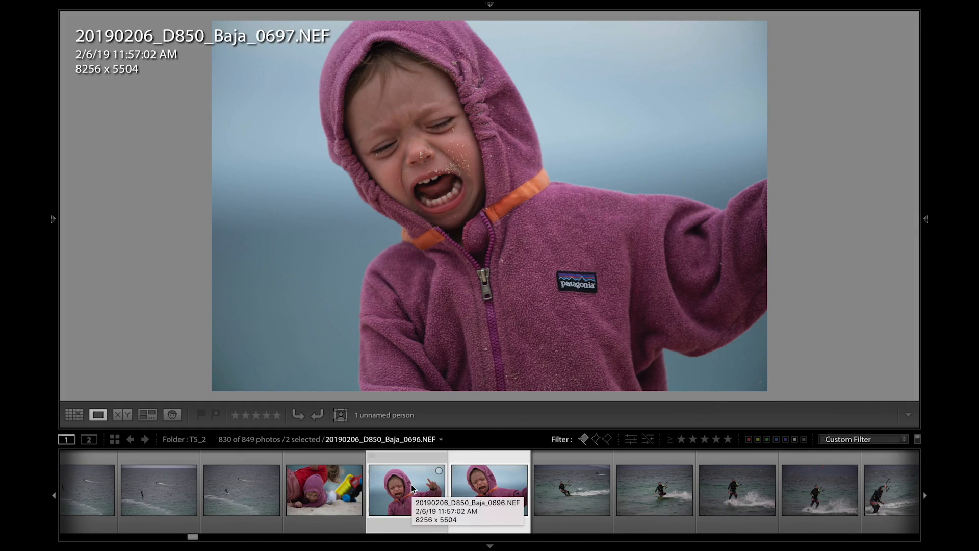
pyautogui.press('n')
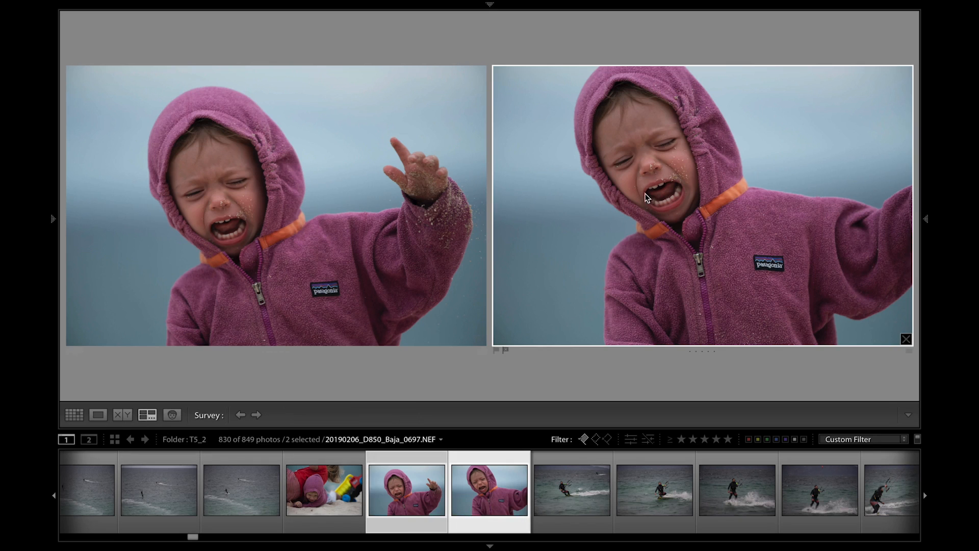
pyautogui.click(368, 209)
pyautogui.press('2')
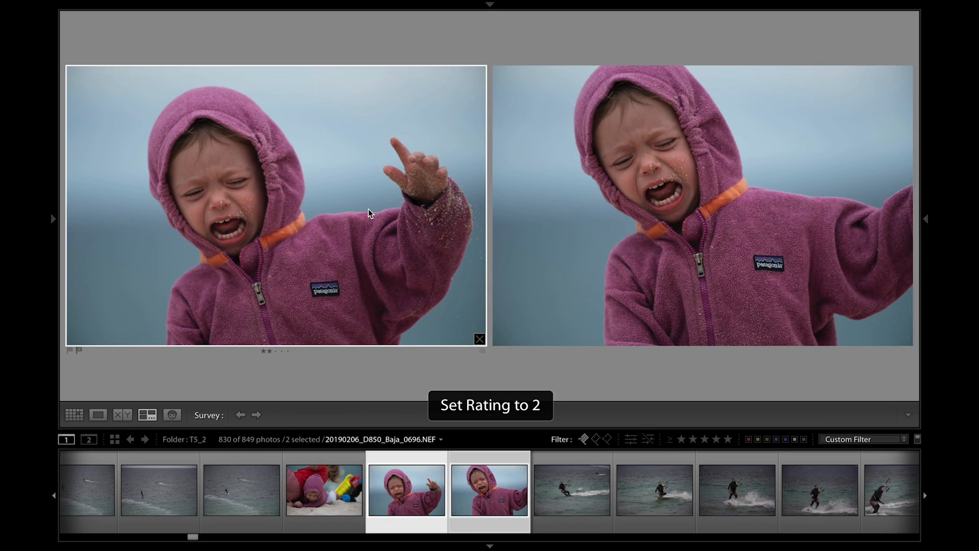
pyautogui.click(770, 174)
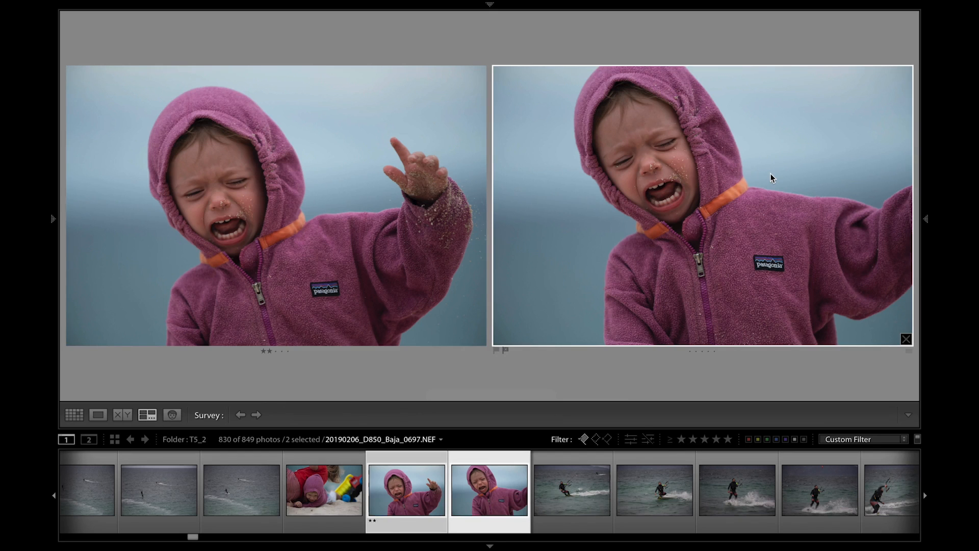
# - View the kitesurfing photos Baja_0780 and Baja_0819 individually and go back to the grid
pyautogui.click(570, 482)
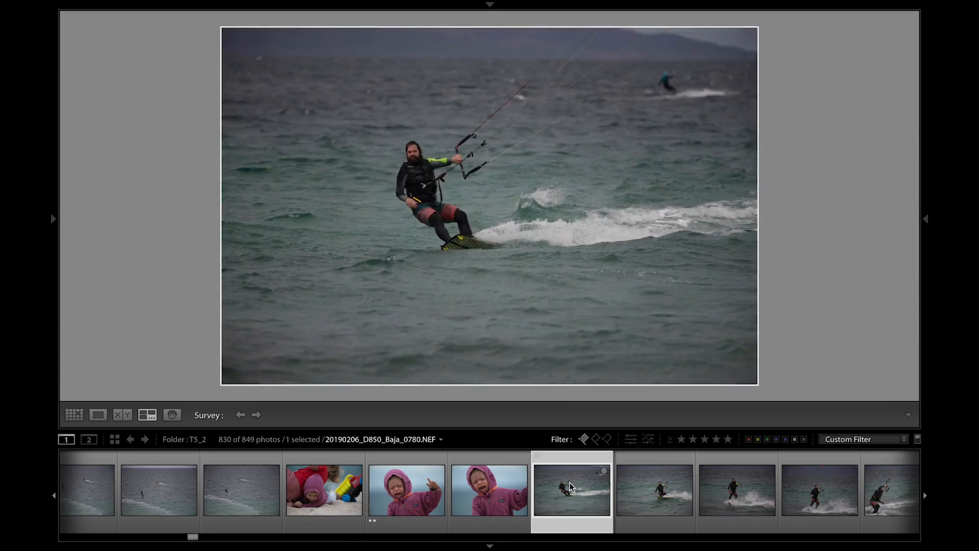
pyautogui.press('g')
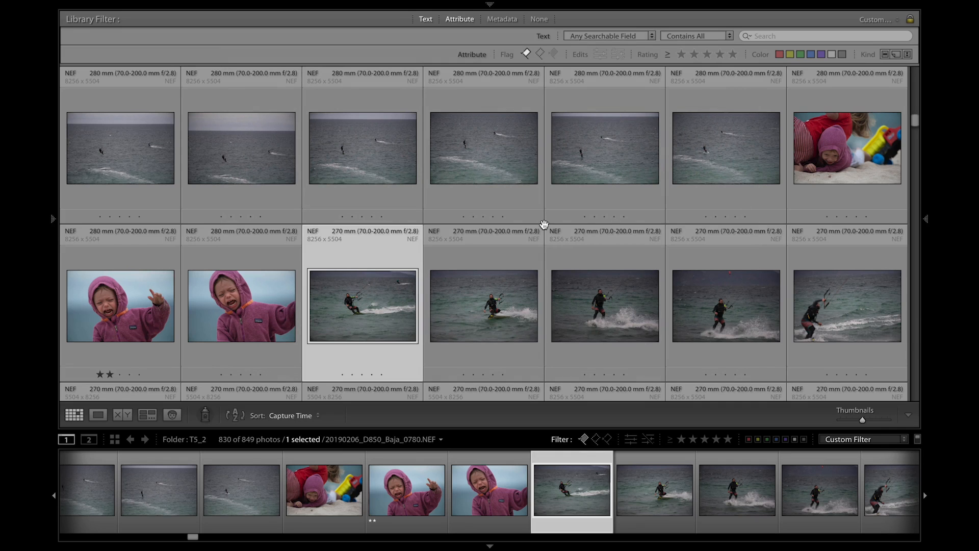
pyautogui.scroll(-10, 544, 225)
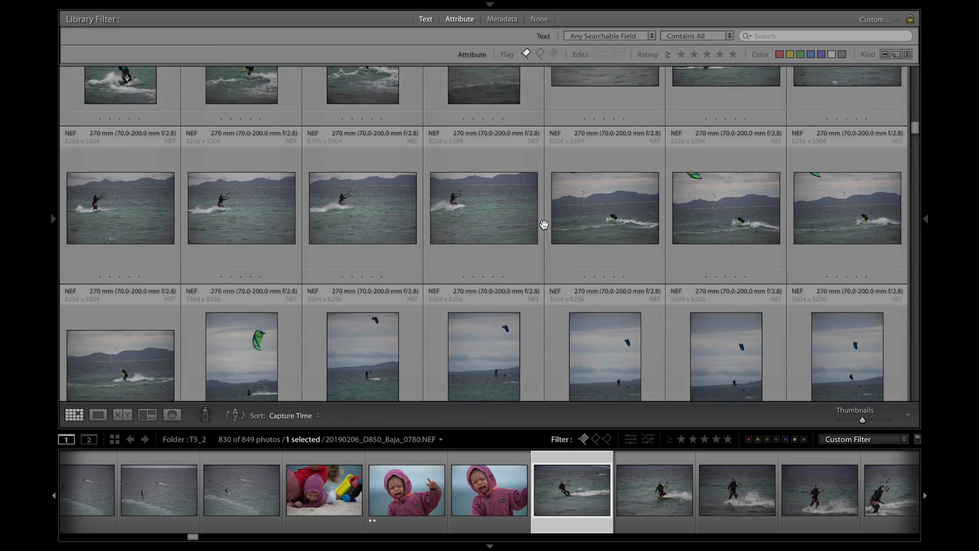
pyautogui.scroll(-5, 544, 225)
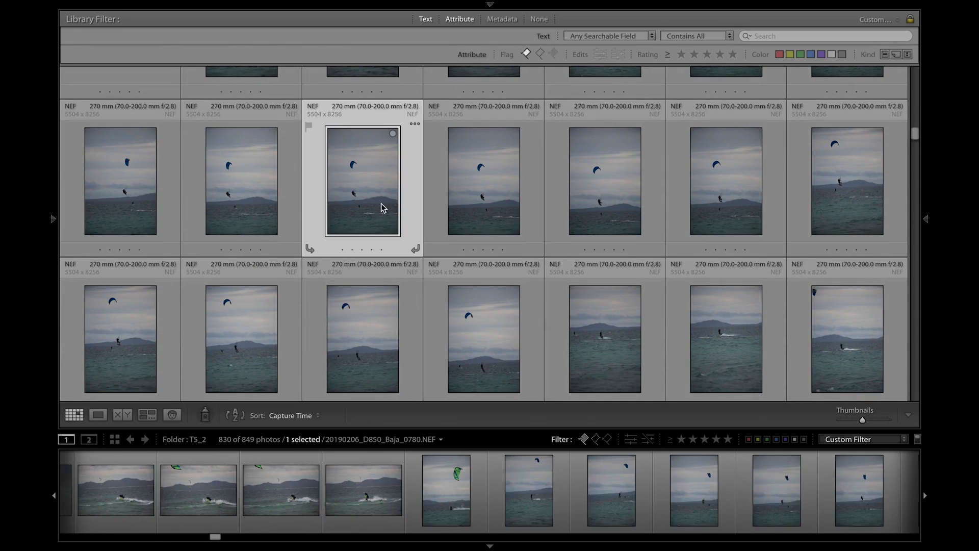
pyautogui.doubleClick(381, 203)
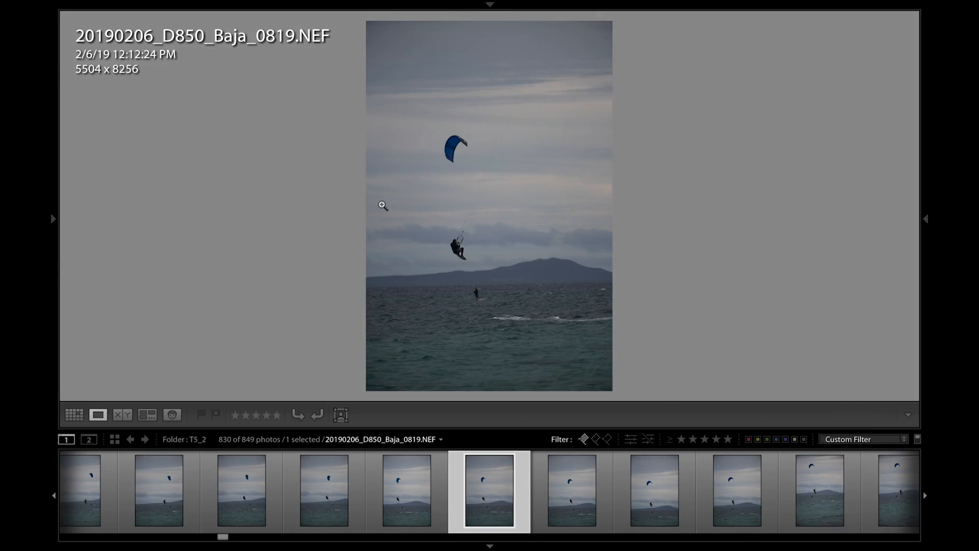
pyautogui.doubleClick(382, 205)
# - Browse the grid to the kitesurfer sequence shot from behind at 70 to 80 mm and examine its frames up to Baja_0924 individually
pyautogui.scroll(-4, 514, 203)
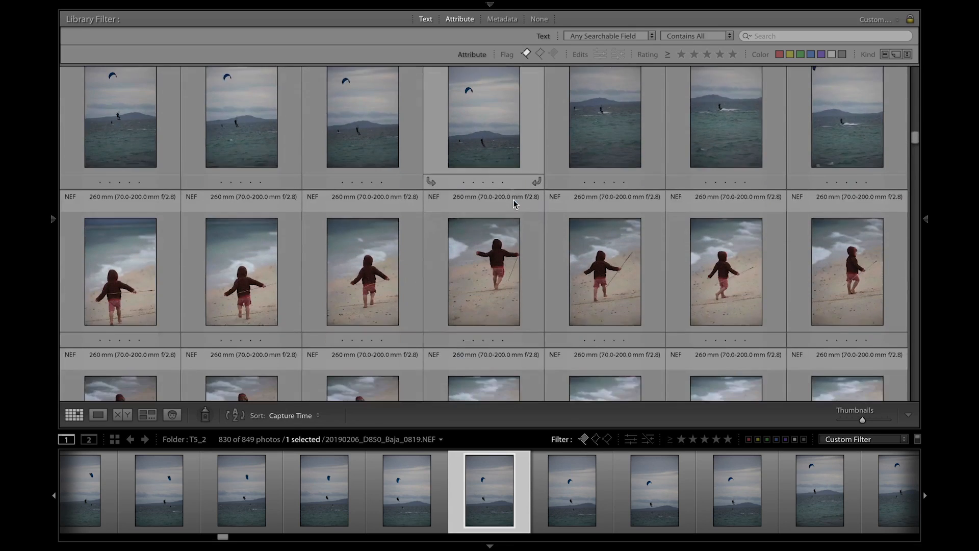
pyautogui.scroll(-10, 514, 203)
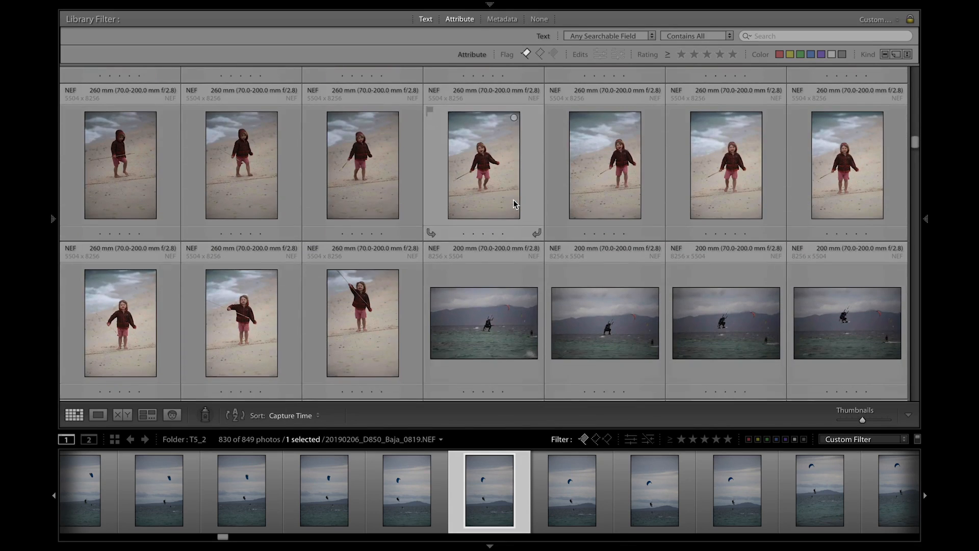
pyautogui.scroll(-3, 607, 264)
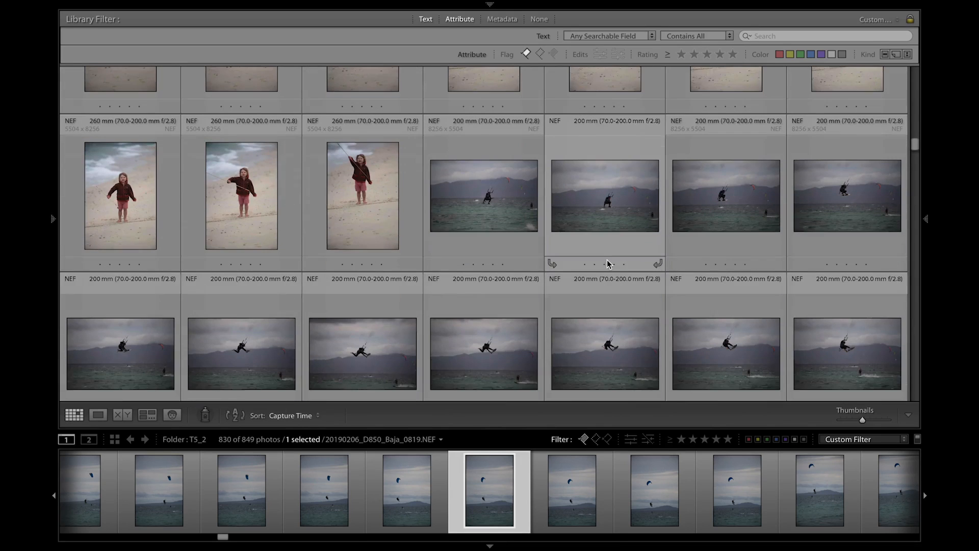
pyautogui.scroll(-8, 607, 263)
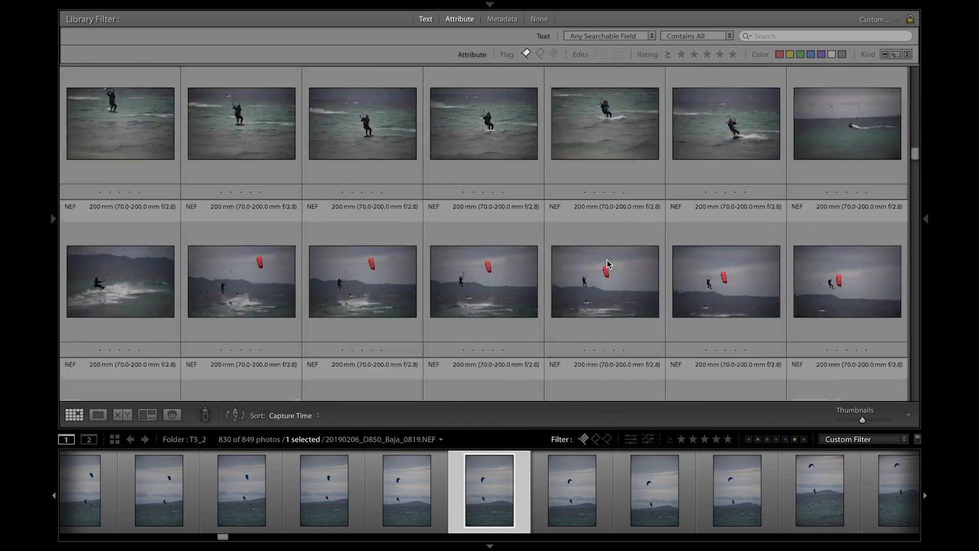
pyautogui.scroll(-10, 607, 261)
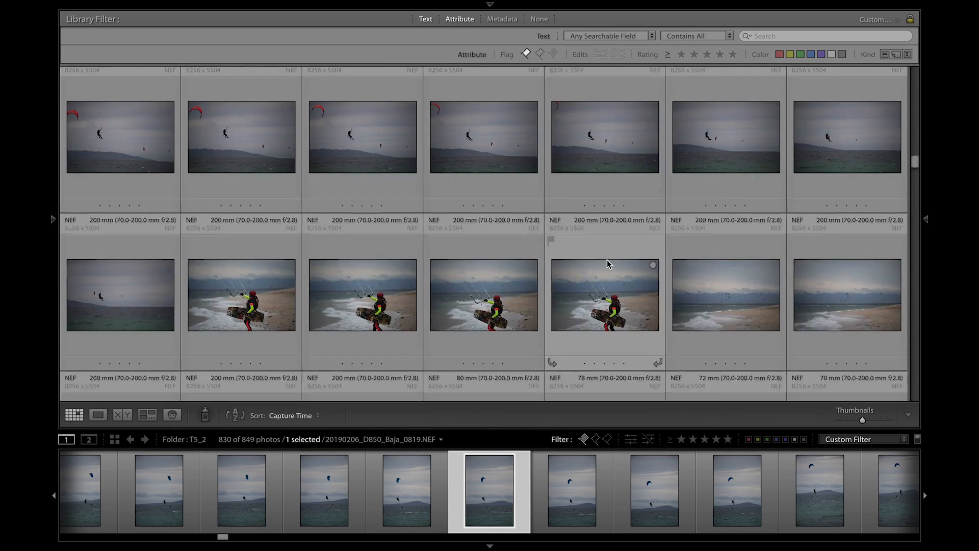
pyautogui.scroll(-6, 606, 260)
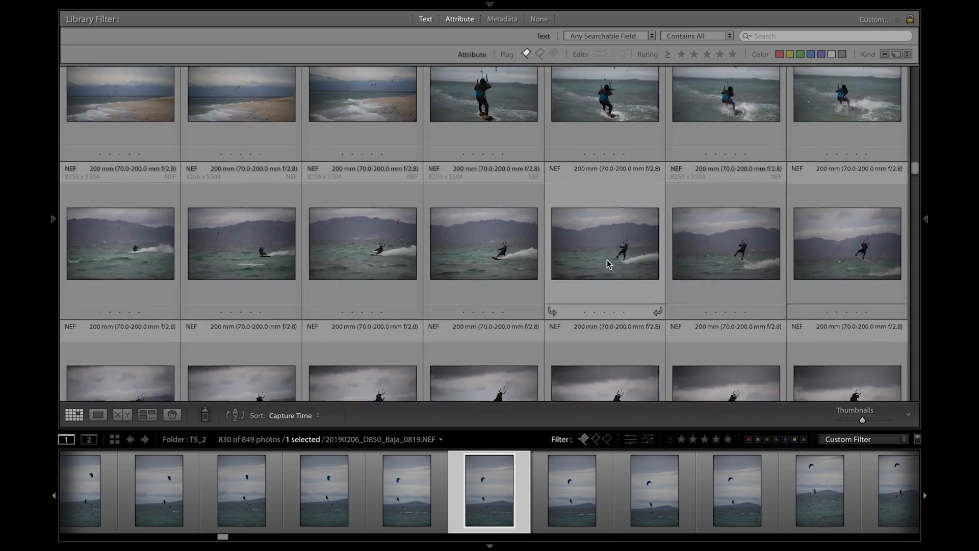
pyautogui.scroll(4, 607, 262)
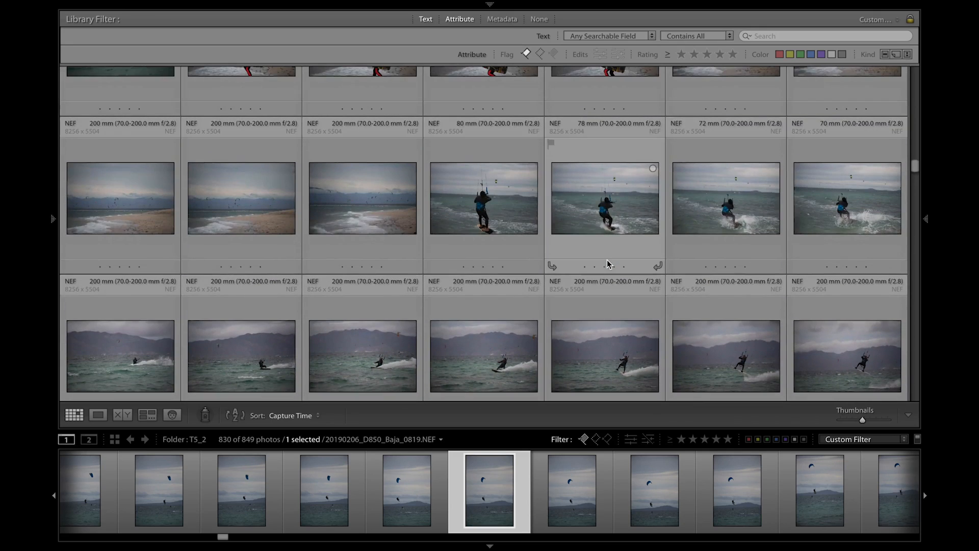
pyautogui.click(496, 213)
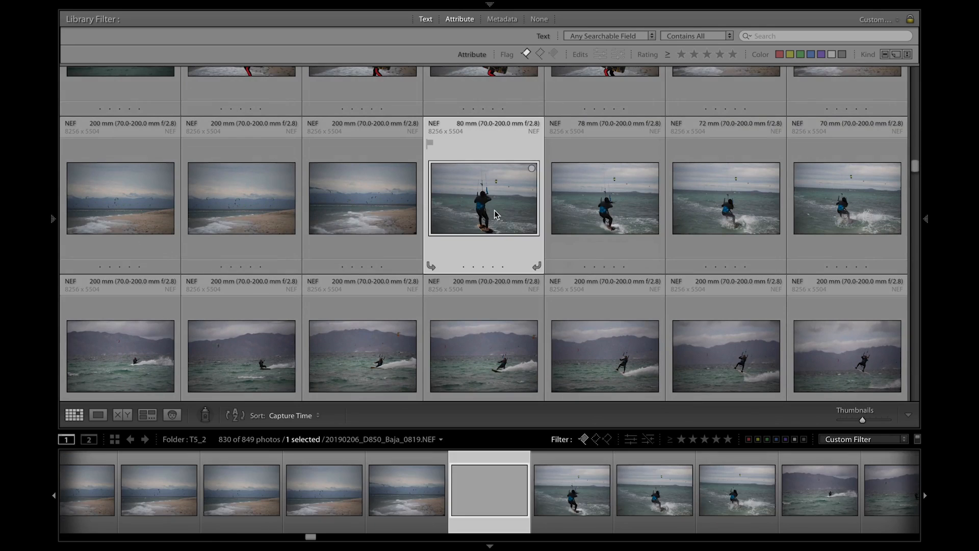
pyautogui.doubleClick(496, 214)
pyautogui.press('Right')
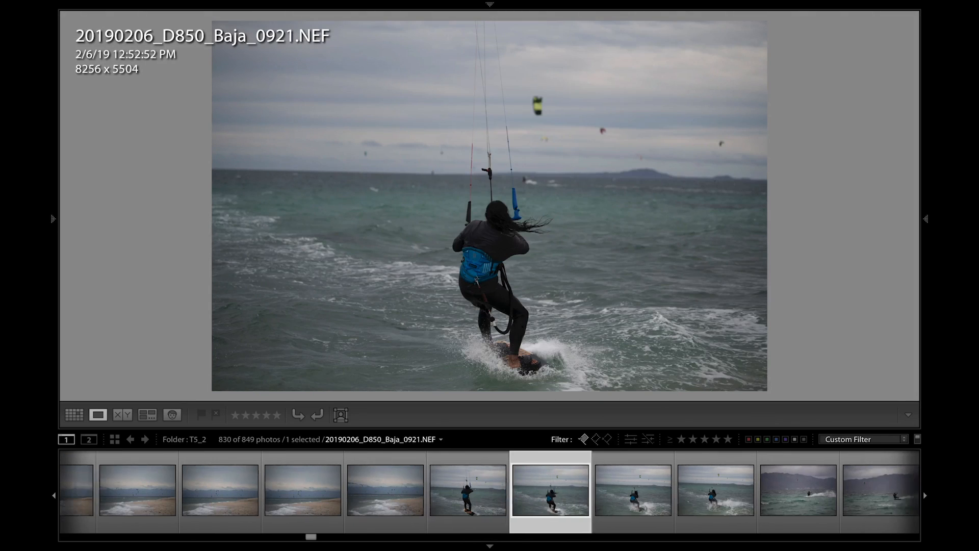
pyautogui.press('Right')
pyautogui.press('Right')
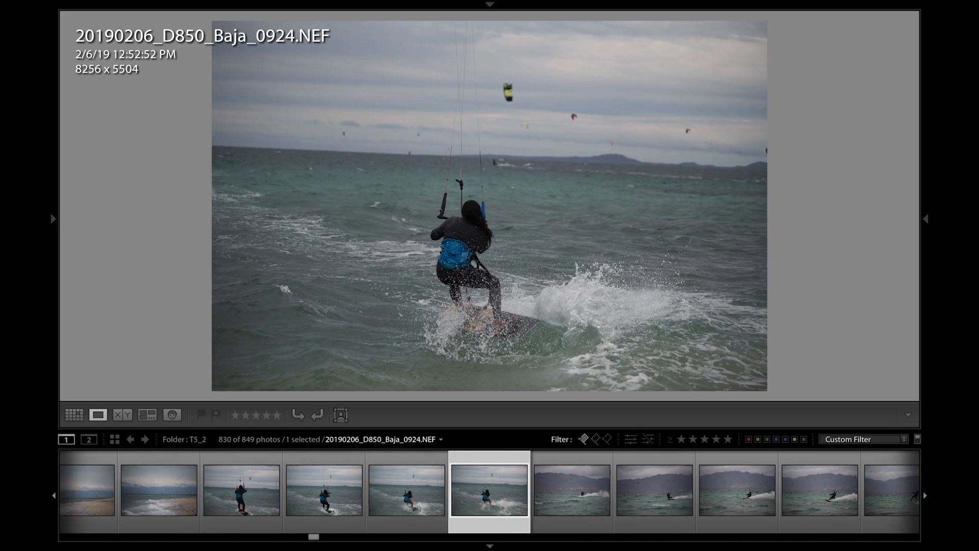
# - Examine the neighbouring kitesurfing frames around Baja_0924 individually, going ahead as far as Baja_0927 and back
pyautogui.press('Right')
pyautogui.press('Right')
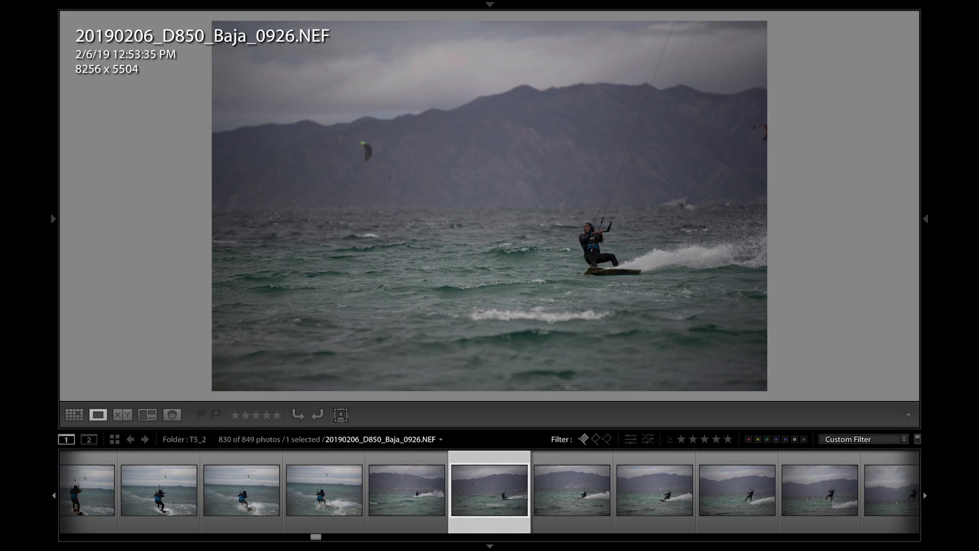
pyautogui.press('Right')
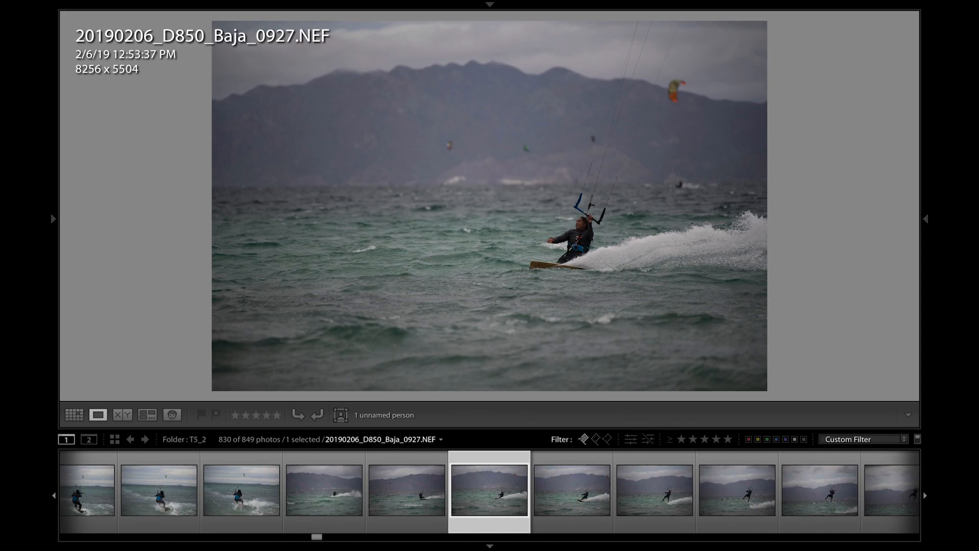
pyautogui.press('Left')
pyautogui.press('Left')
pyautogui.press('Left')
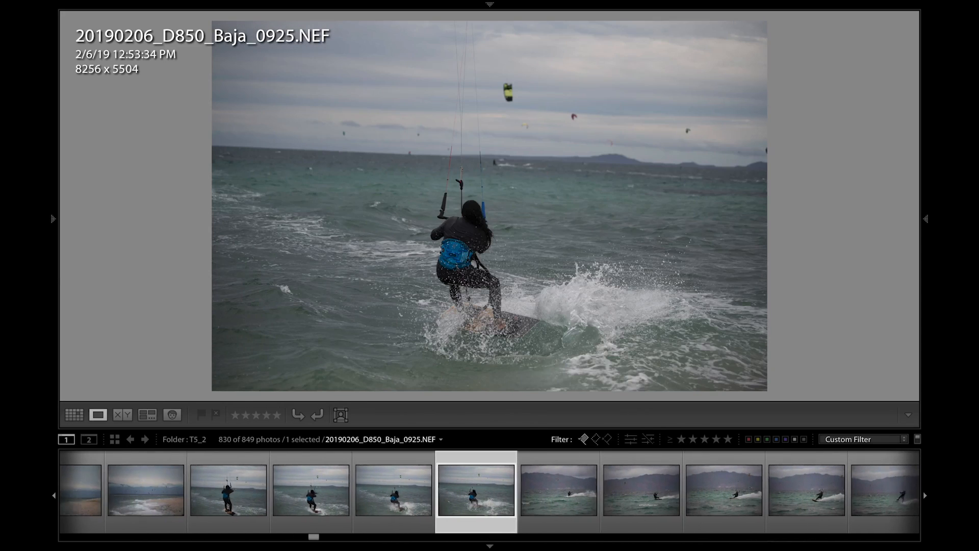
pyautogui.press('Right')
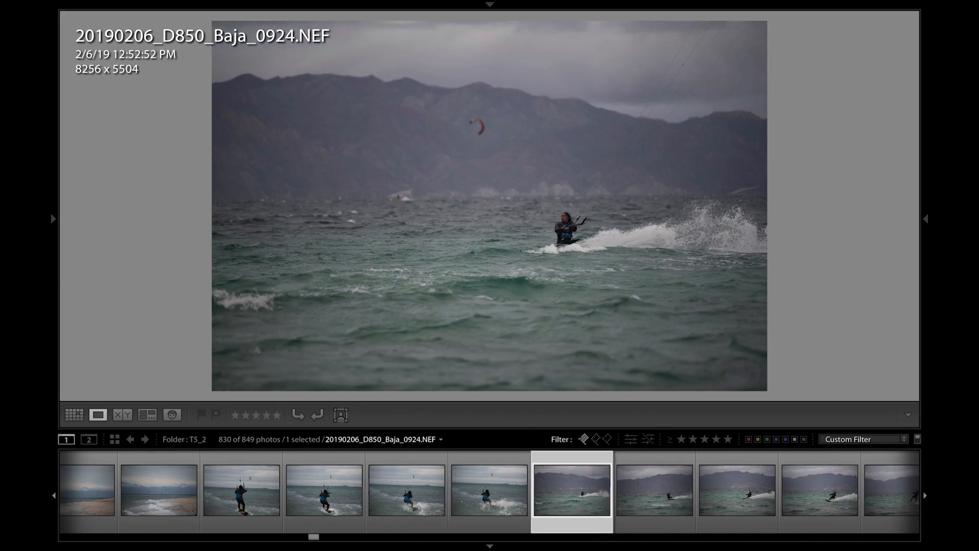
pyautogui.press('Left')
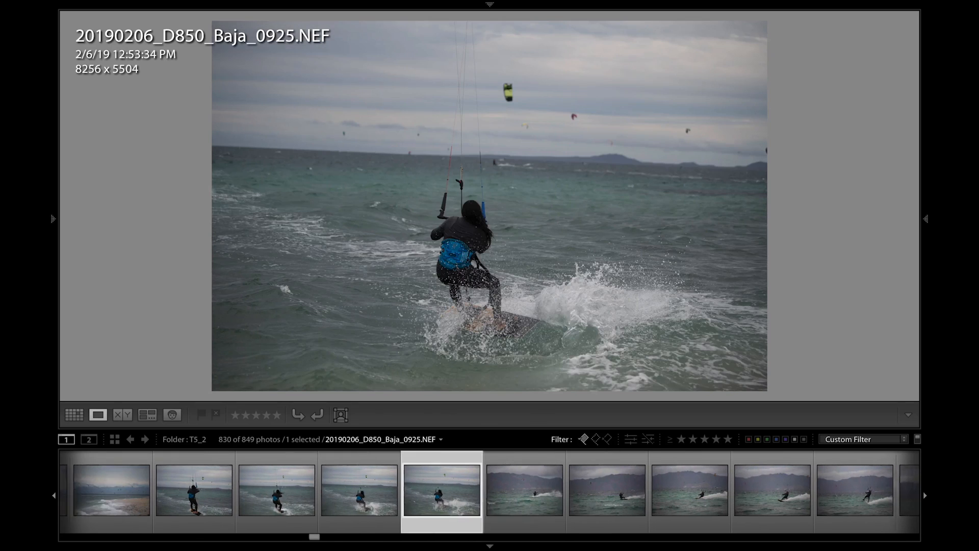
pyautogui.press('Left')
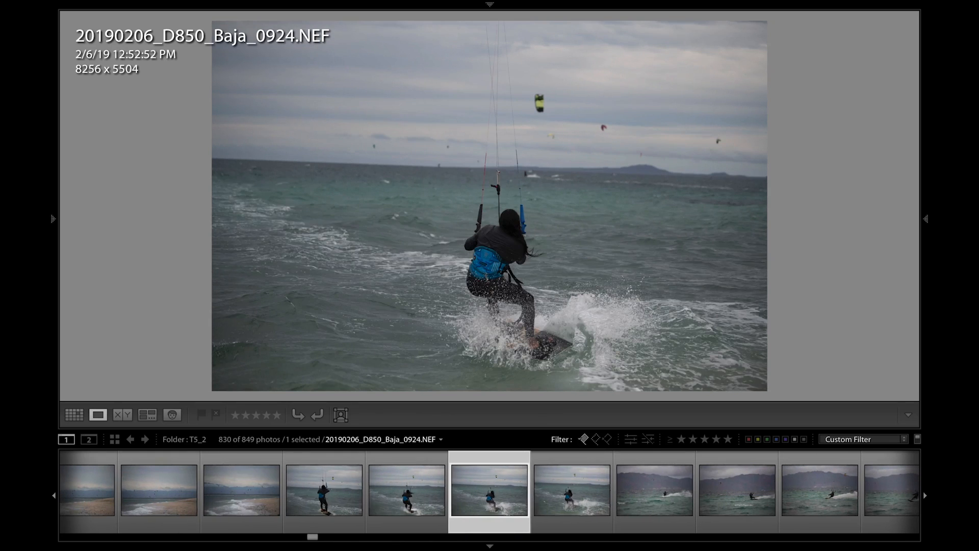
# - Rate the mountain-backdrop kitesurfing frames Baja_0925 and Baja_0927 2 stars each
pyautogui.press('Right')
pyautogui.press('Right')
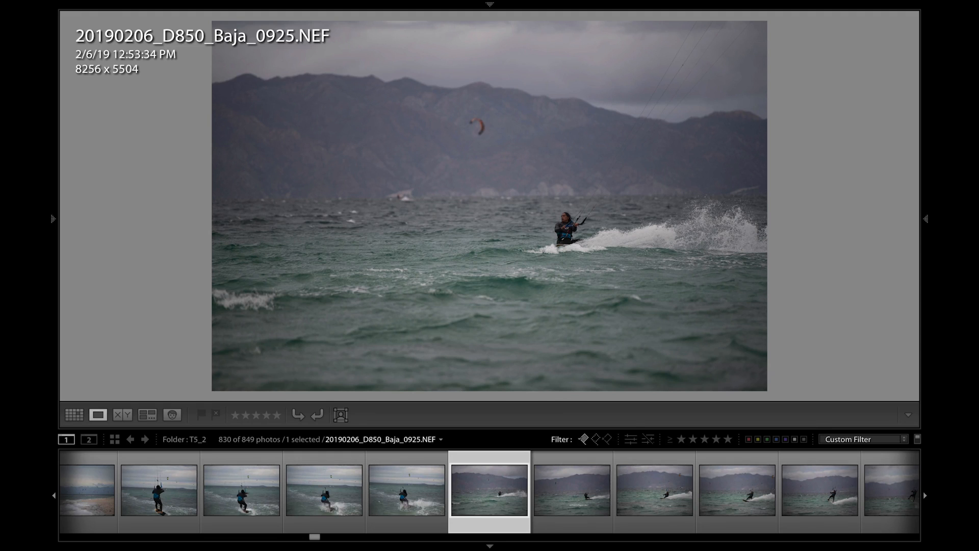
pyautogui.press('Right')
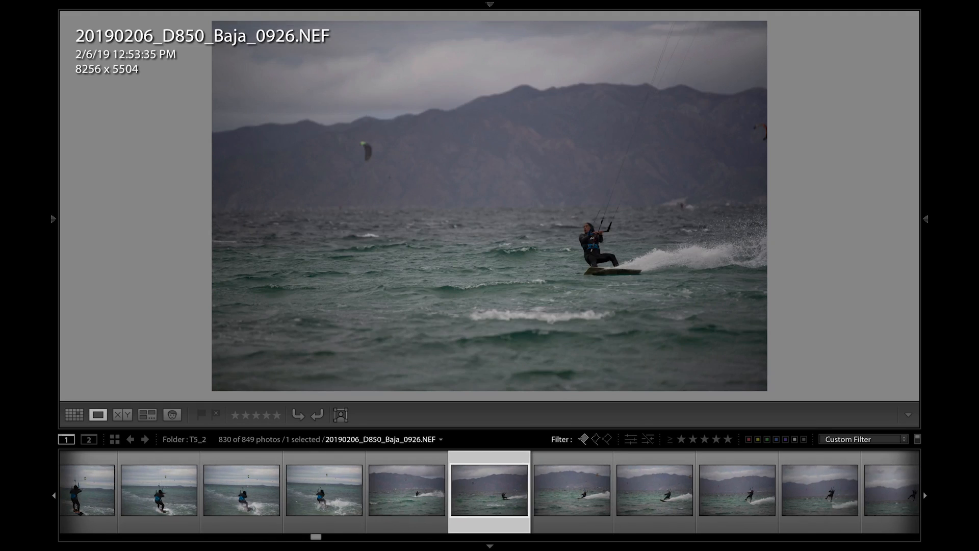
pyautogui.press('Left')
pyautogui.press('2')
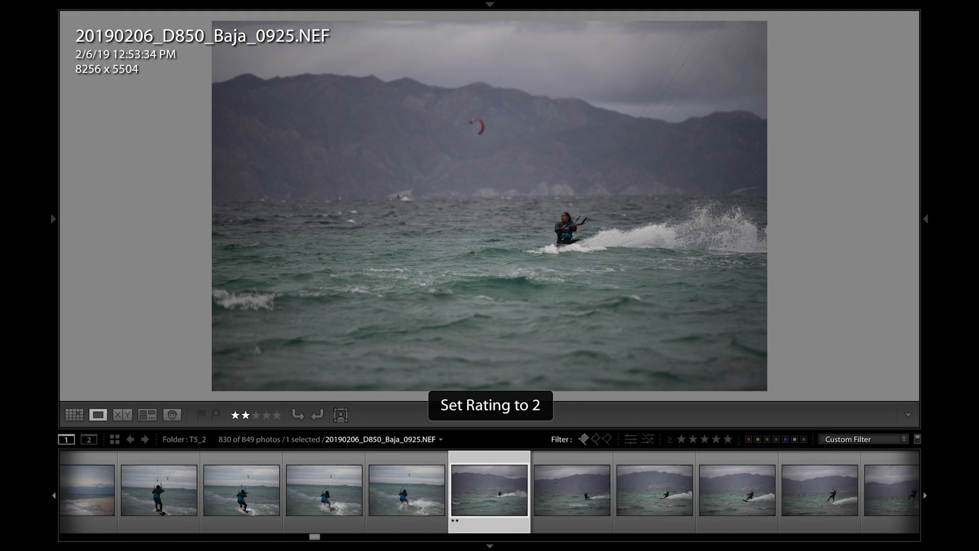
pyautogui.press('Right')
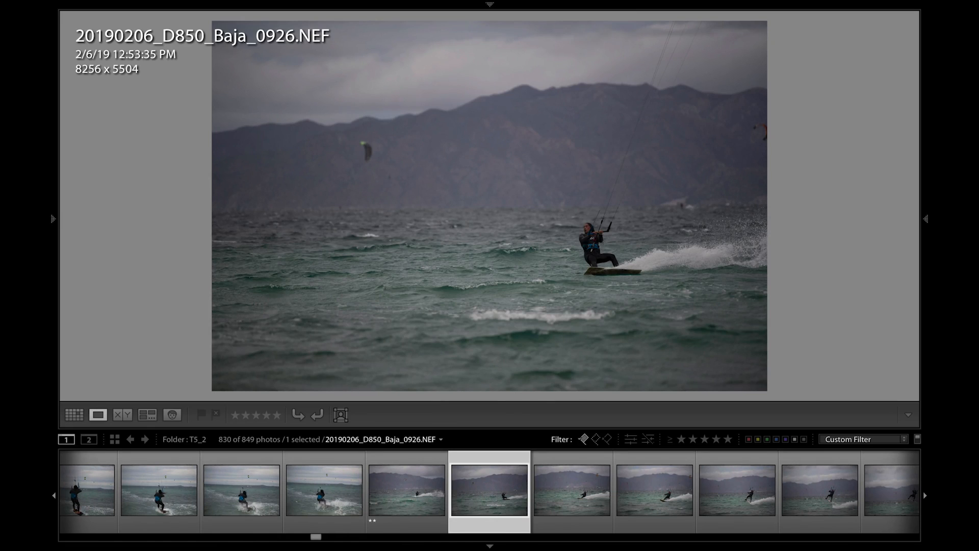
pyautogui.press('Right')
pyautogui.press('2')
# - Review the jump sequence from Baja_0928 onward and rate Baja_0935 2 stars
pyautogui.press('Right')
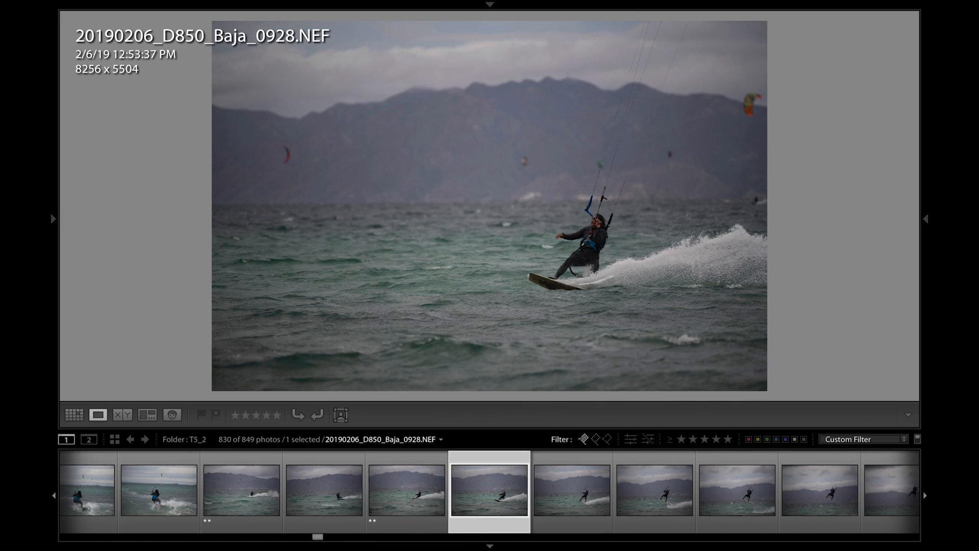
pyautogui.press('Right')
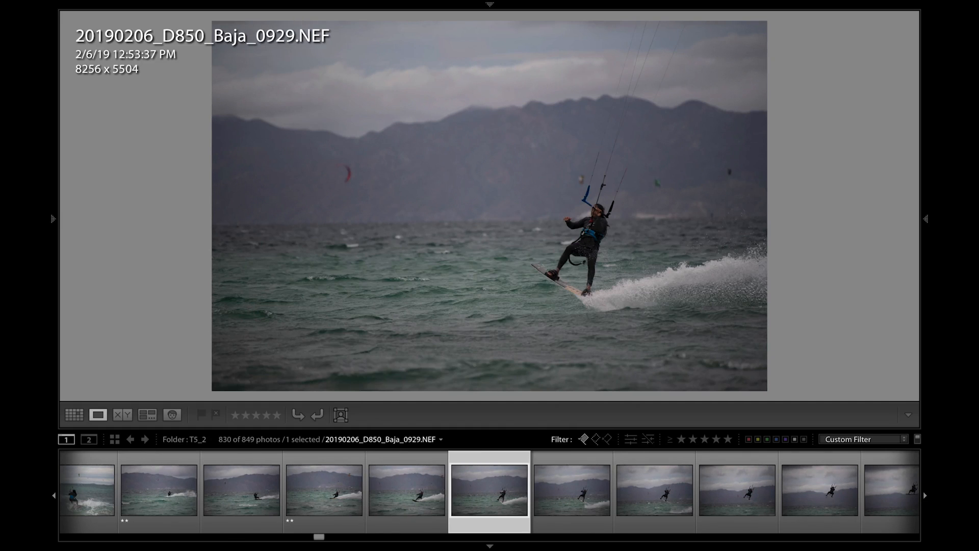
pyautogui.press('Right')
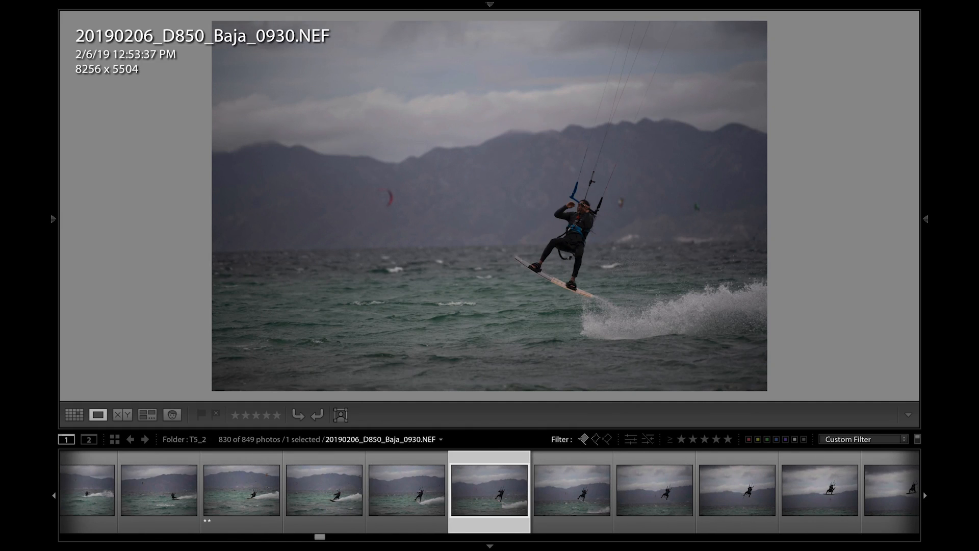
pyautogui.press('Right')
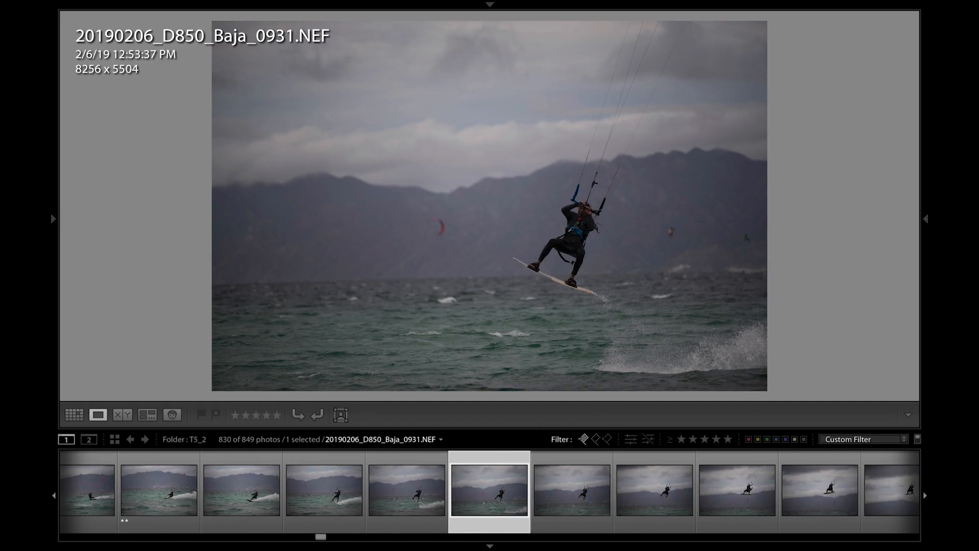
pyautogui.press('Right')
pyautogui.press('Right')
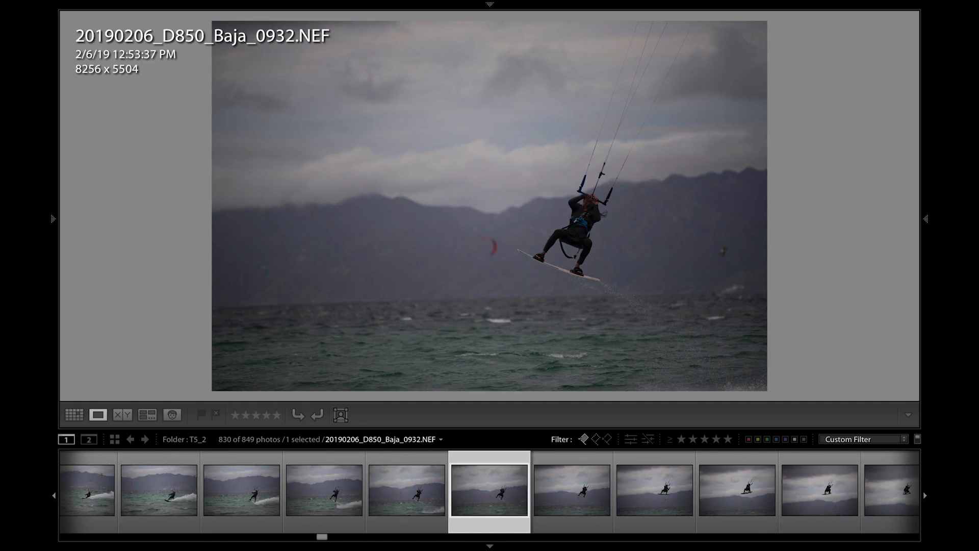
pyautogui.press('Right')
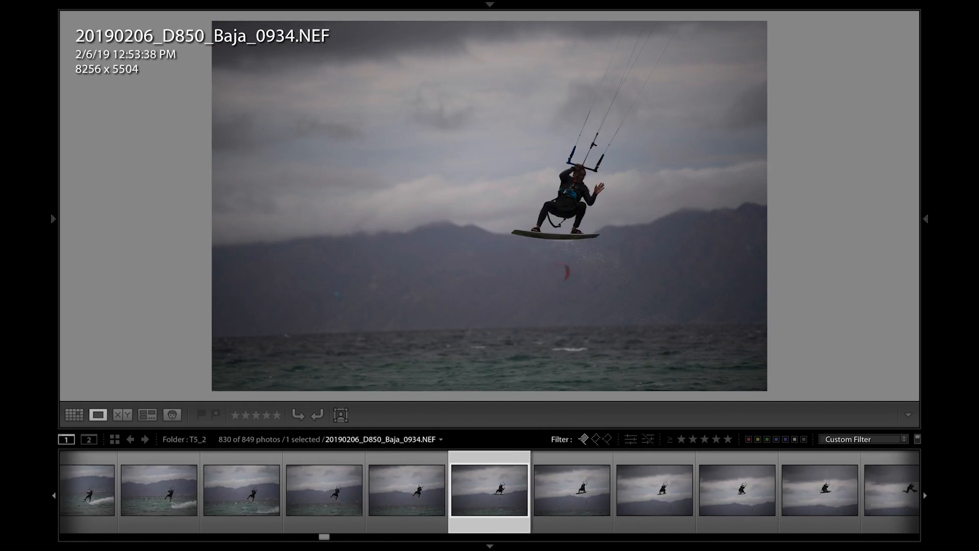
pyautogui.press('Right')
pyautogui.press('2')
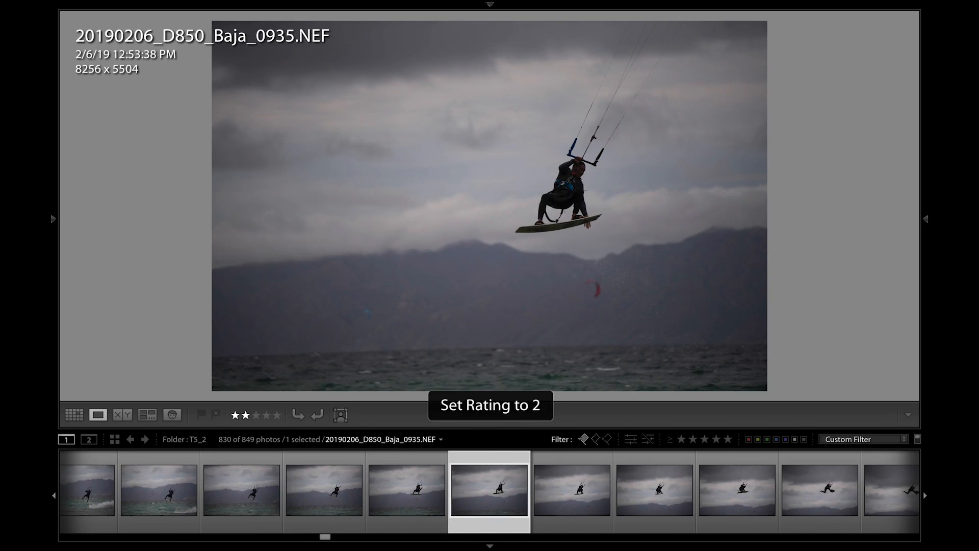
# - Continue through the airborne frames and rate Baja_0939 and Baja_0941 2 stars each
pyautogui.press('Right')
pyautogui.press('Right')
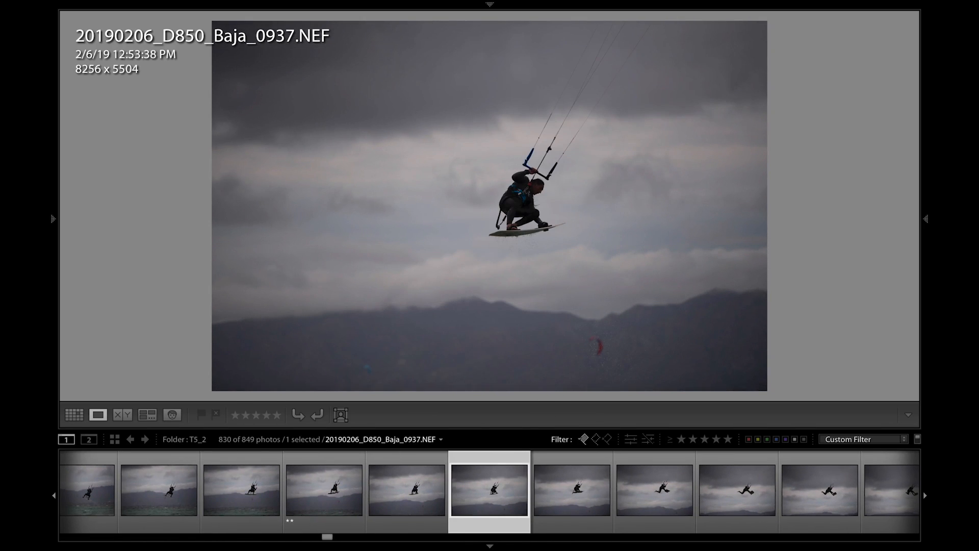
pyautogui.press('Right')
pyautogui.press('Right')
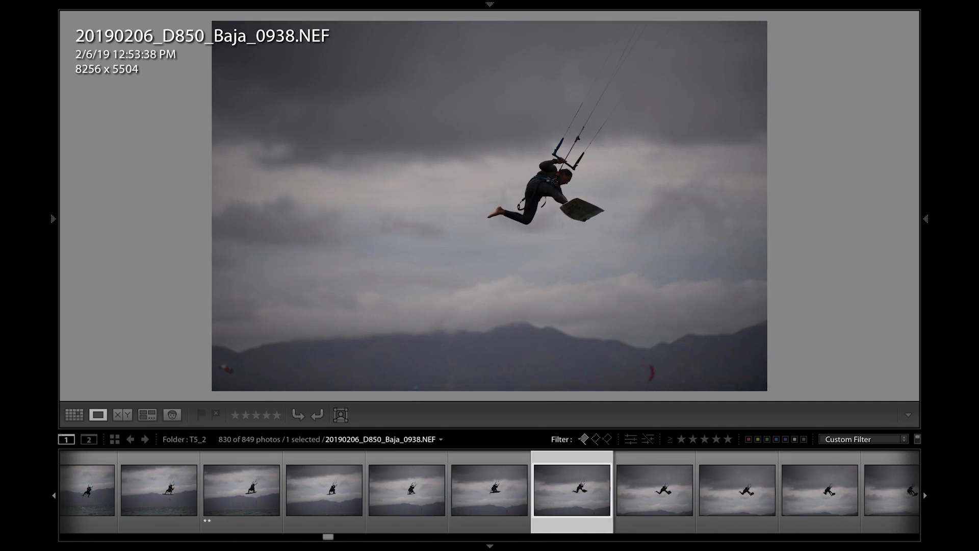
pyautogui.press('2')
pyautogui.press('Right')
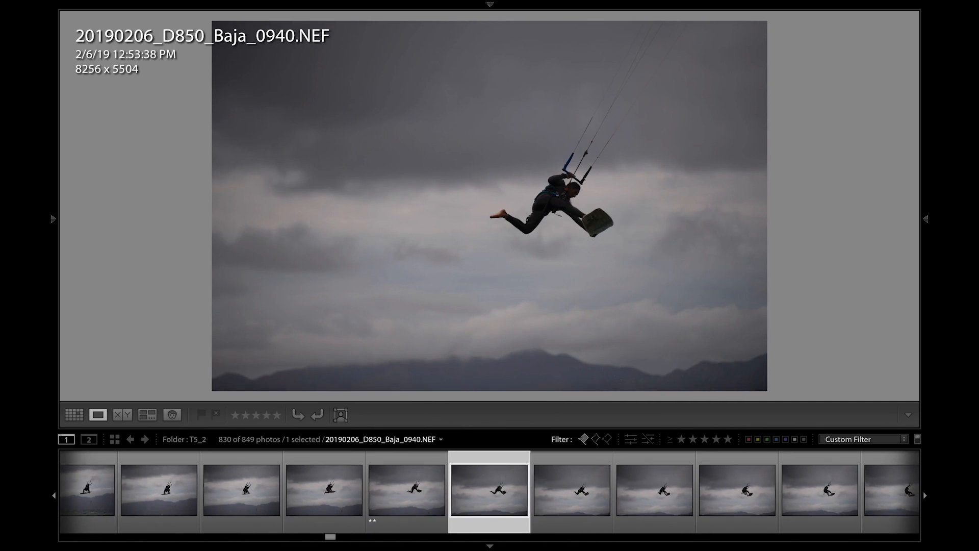
pyautogui.press('Right')
pyautogui.press('2')
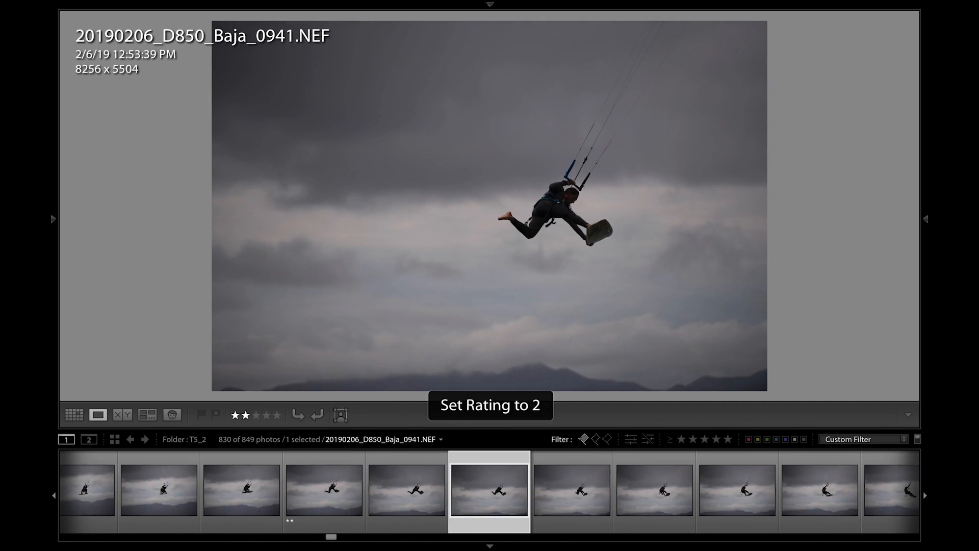
# - Set the rating of Baja_0939 to 1 star and compare that frame with Baja_0941
pyautogui.press('Left')
pyautogui.press('Left')
pyautogui.press('1')
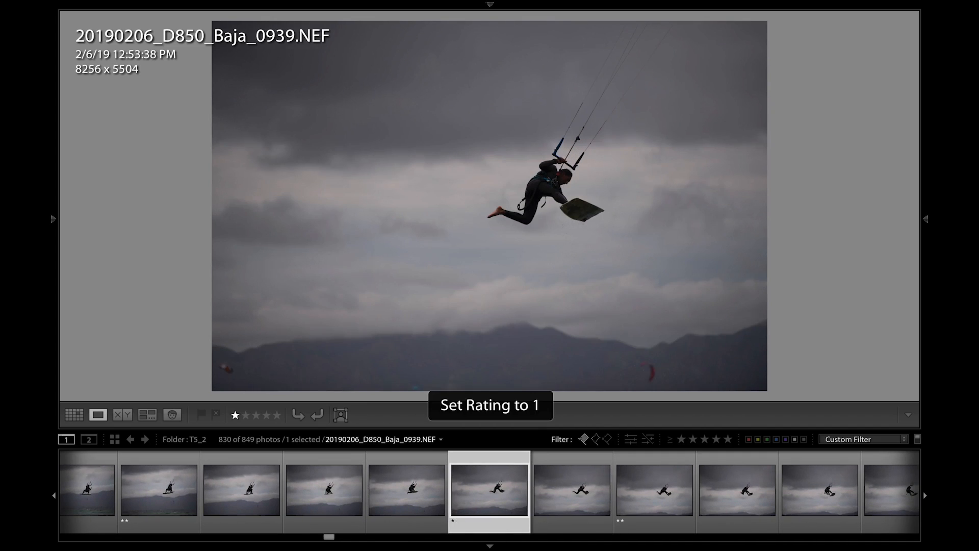
pyautogui.press('Right')
pyautogui.press('Right')
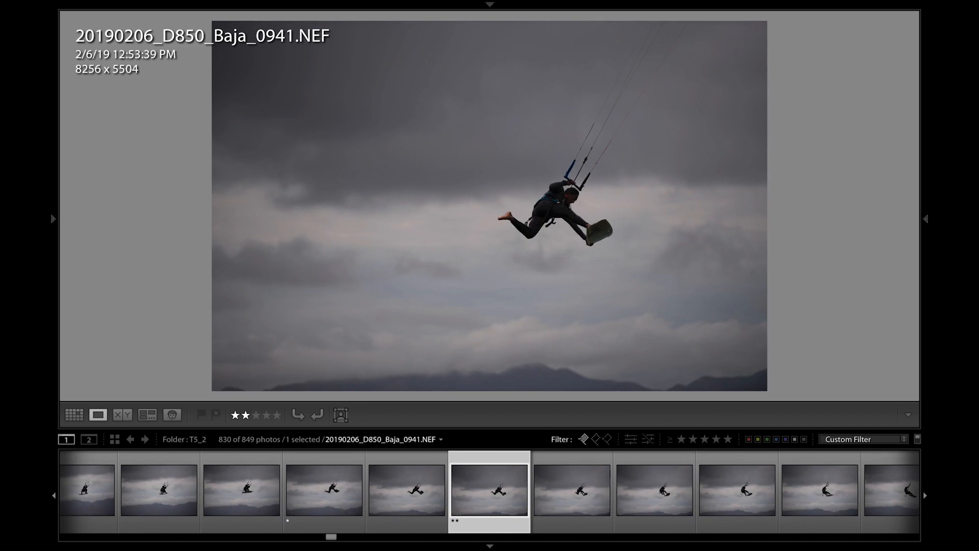
pyautogui.press('Left')
pyautogui.press('Left')
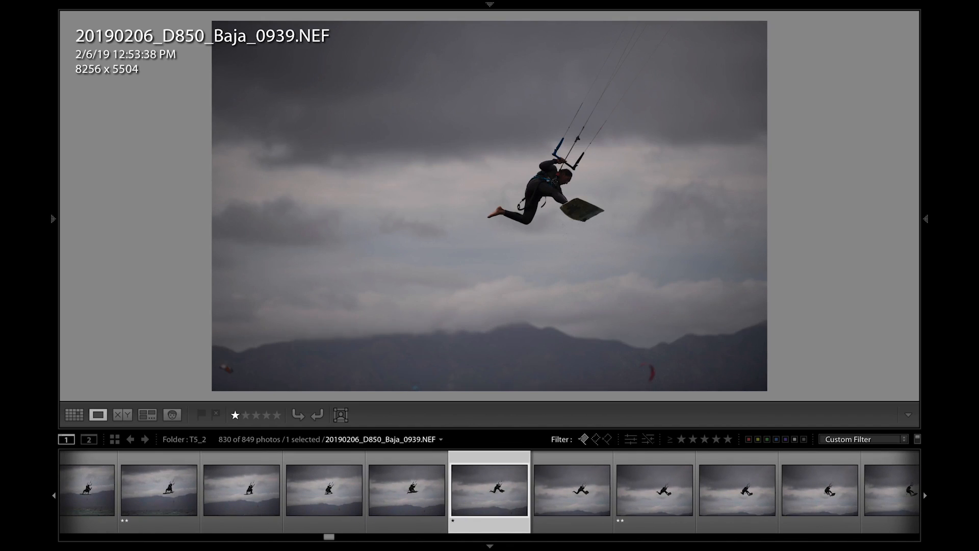
pyautogui.press('Right')
pyautogui.press('Right')
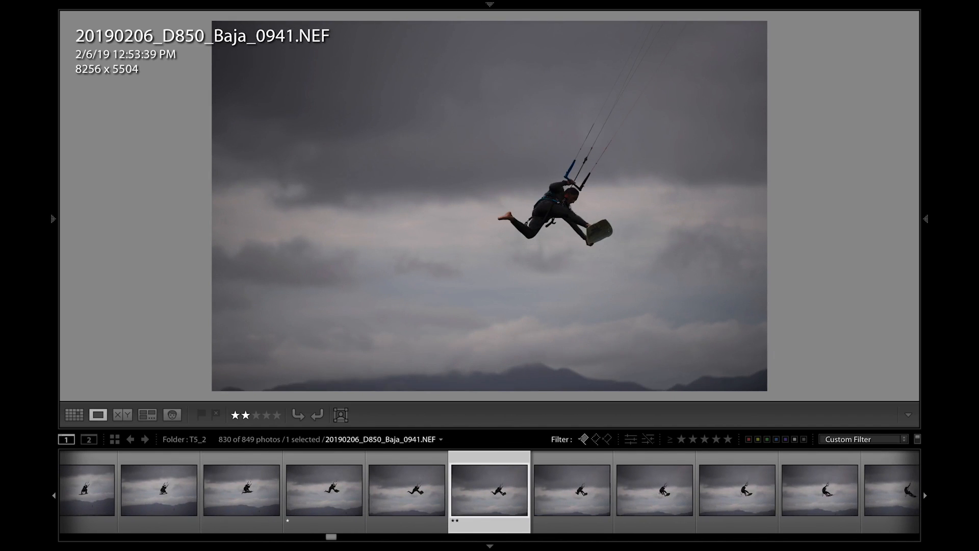
# - Examine the rest of the kitesurfer's jump and landing individually, from Baja_0942 up to Baja_0957
pyautogui.press('Right')
pyautogui.press('Right')
pyautogui.press('Right')
pyautogui.press('Right')
pyautogui.press('Right')
pyautogui.press('Right')
pyautogui.press('Right')
pyautogui.press('Right')
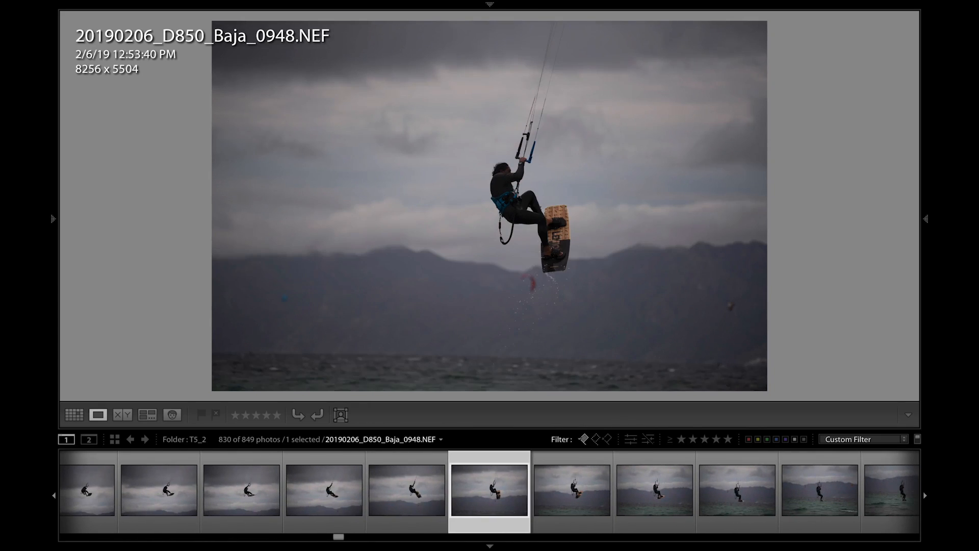
pyautogui.press('Right')
pyautogui.press('Right')
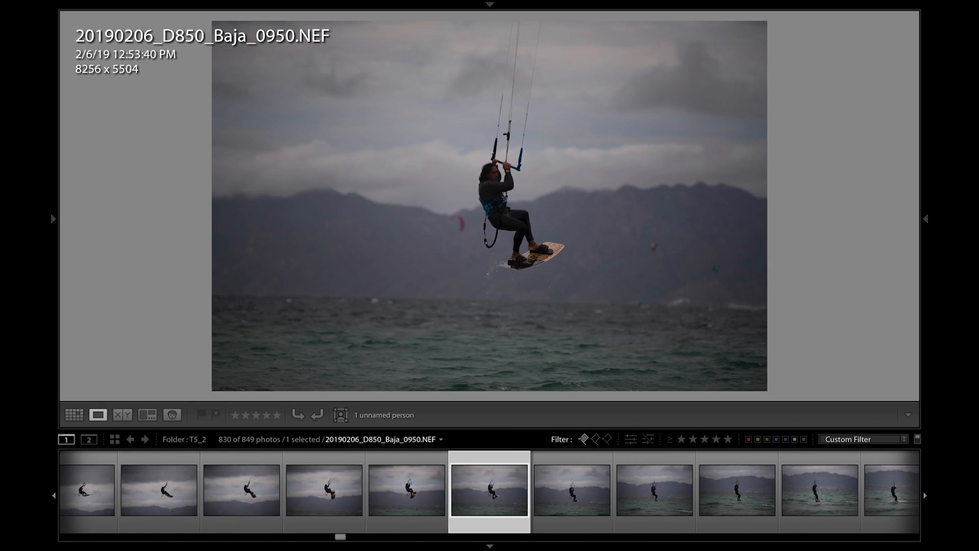
pyautogui.press('Right')
pyautogui.press('Left')
pyautogui.press('Left')
pyautogui.press('Right')
pyautogui.press('Right')
pyautogui.press('Right')
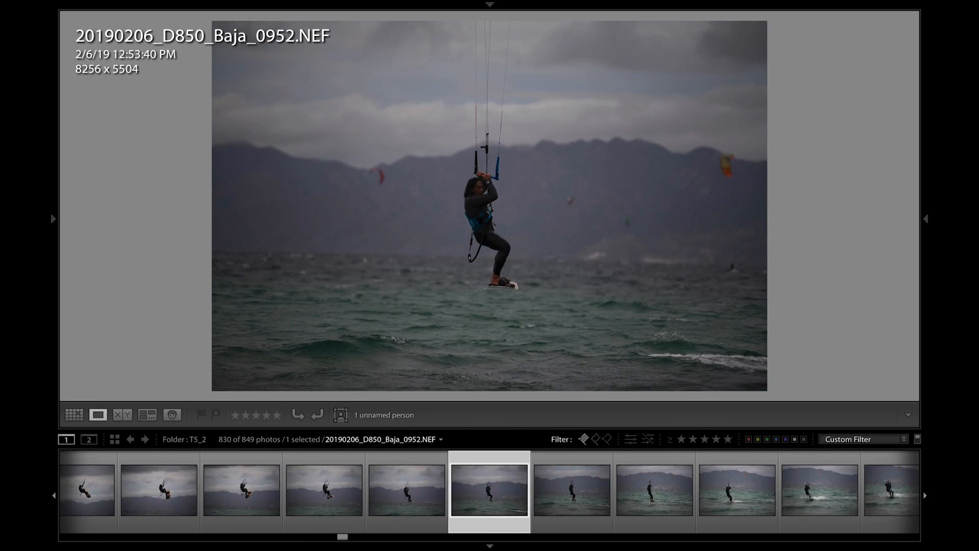
pyautogui.press('Right')
pyautogui.press('Right')
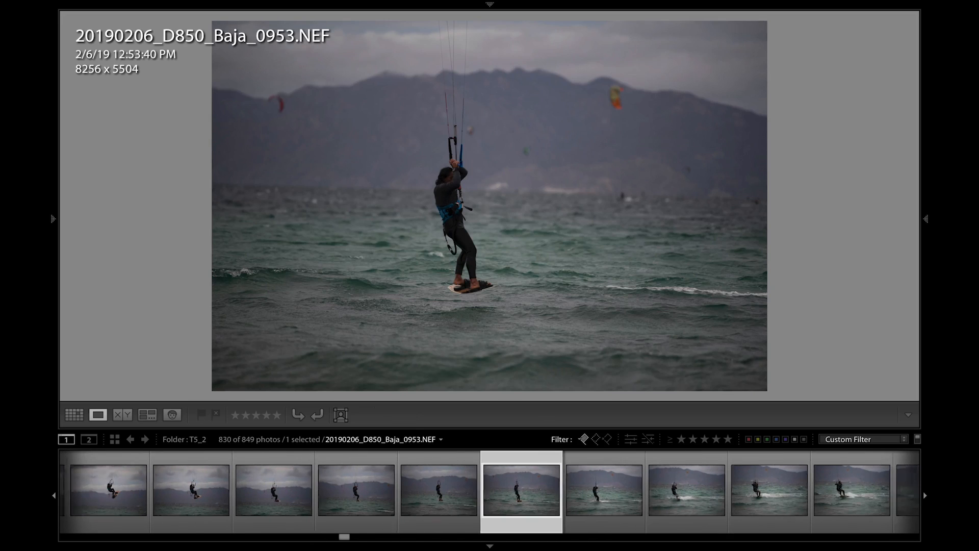
pyautogui.press('Right')
pyautogui.press('Right')
pyautogui.press('Right')
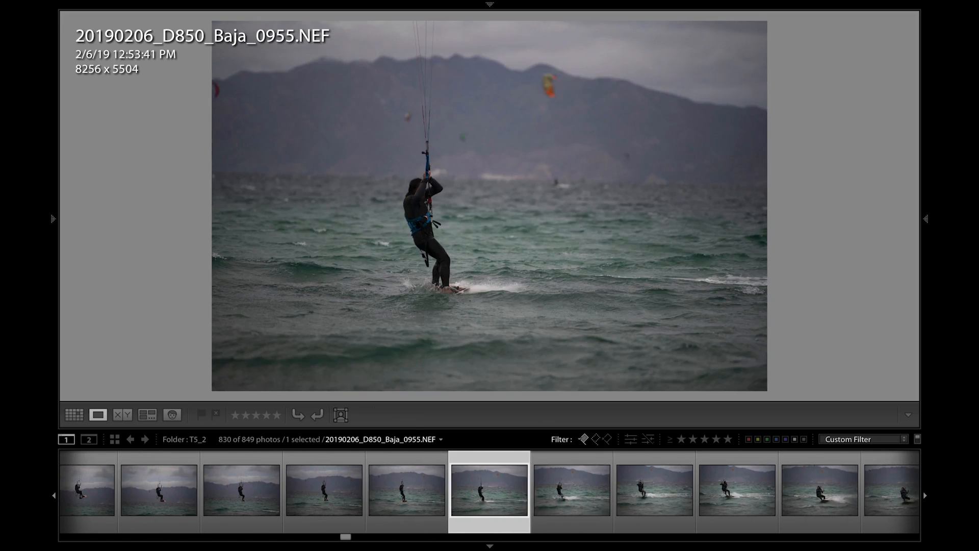
# - Return to the landing frame Baja_0956, reject it, and continue to Baja_0958
pyautogui.press('Left')
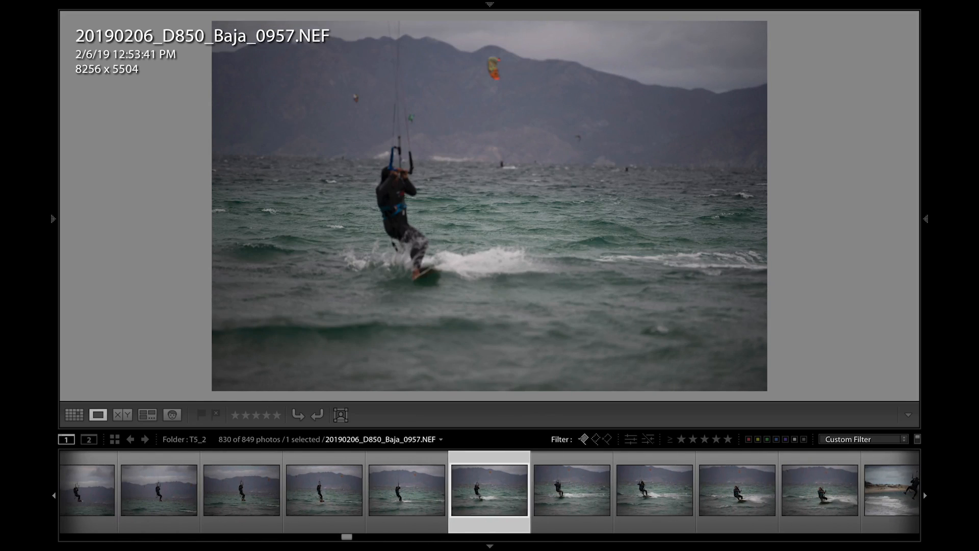
pyautogui.press('Right')
pyautogui.press('Right')
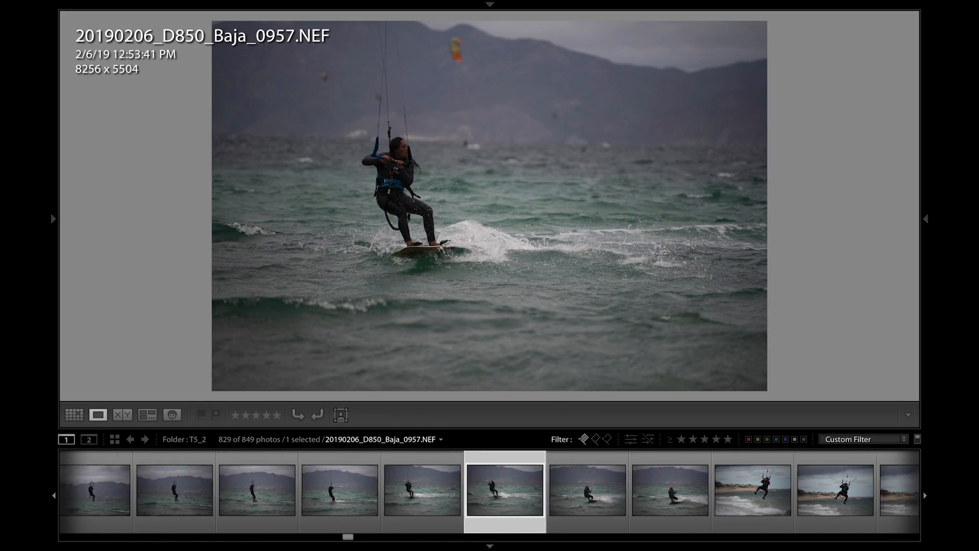
# - Rate Baja_0959 2 stars and move on past Baja_0960 to the beach jump frame Baja_0961
pyautogui.press('Right')
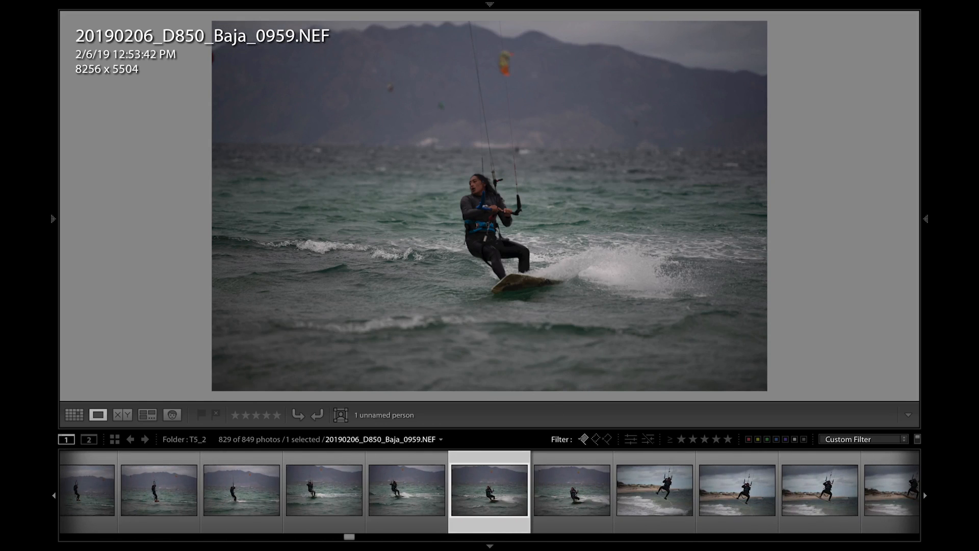
pyautogui.press('2')
pyautogui.press('Right')
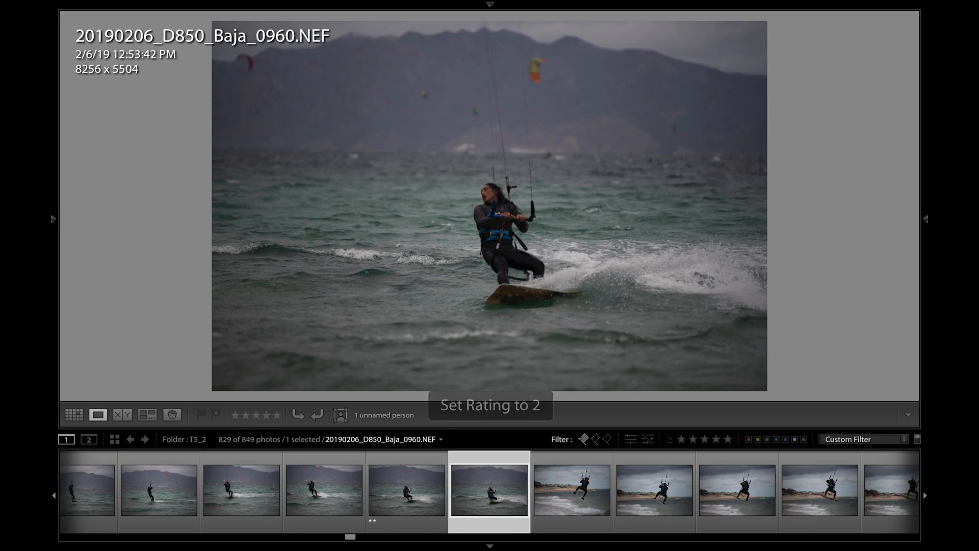
pyautogui.press('Right')
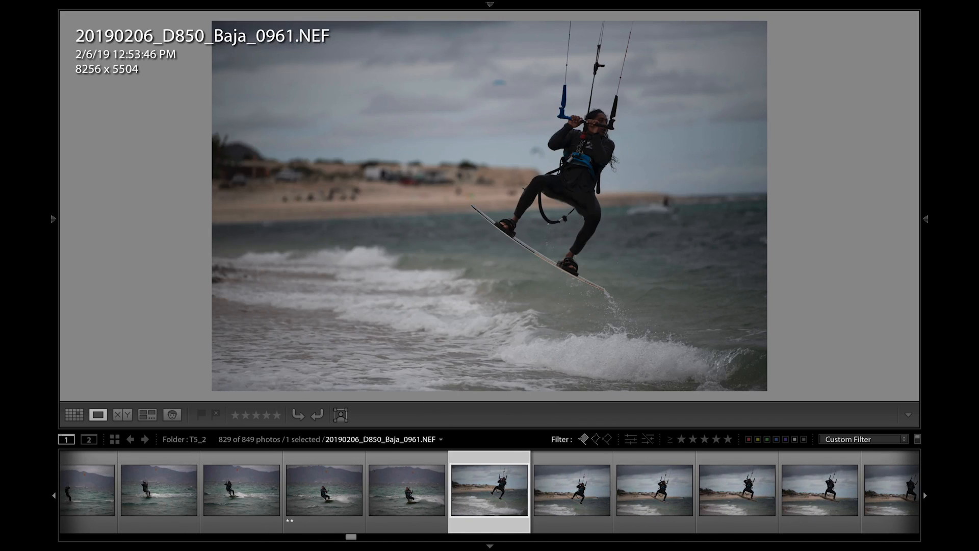
# - Examine the kitesurfer's beach jump frames one by one, from Baja_0962 up to Baja_0967
pyautogui.press('Right')
pyautogui.press('Right')
pyautogui.press('Right')
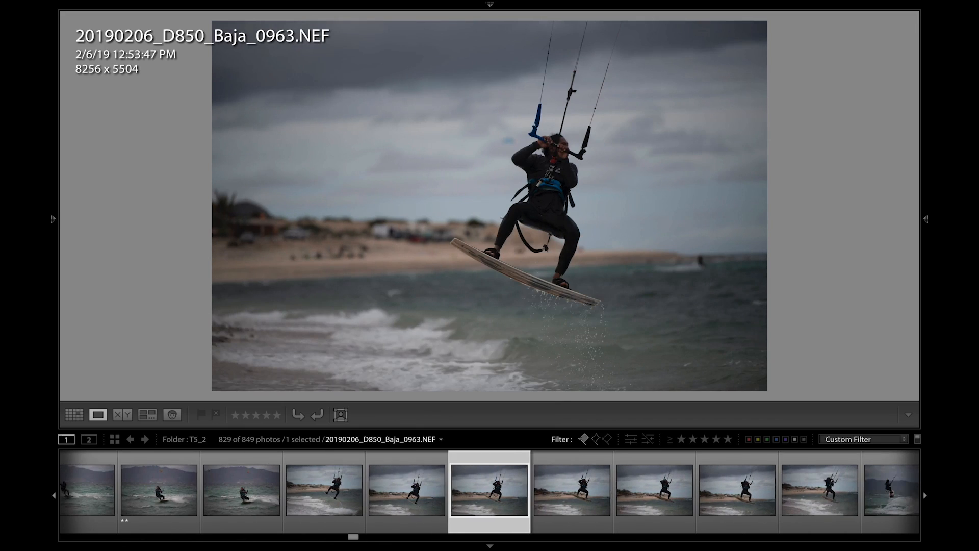
pyautogui.press('Right')
pyautogui.press('Right')
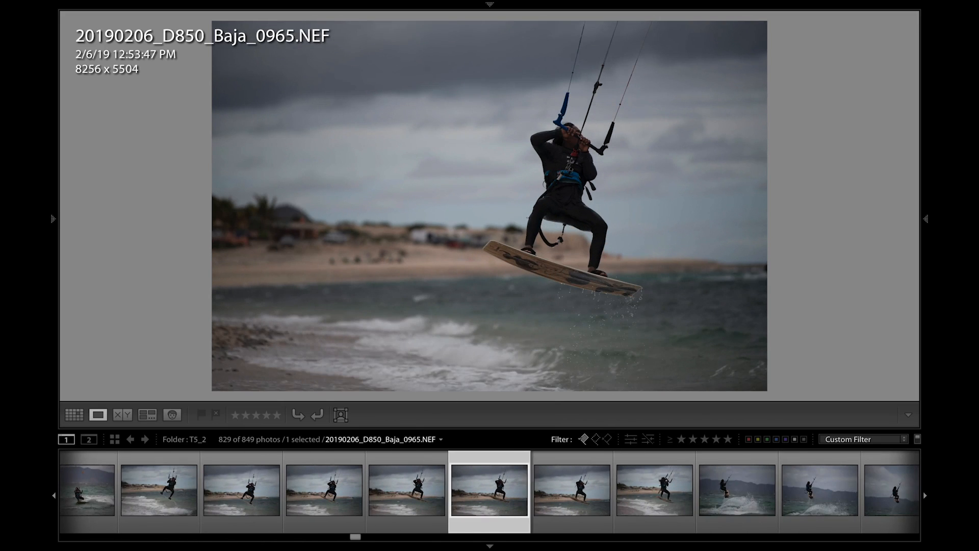
pyautogui.press('Right')
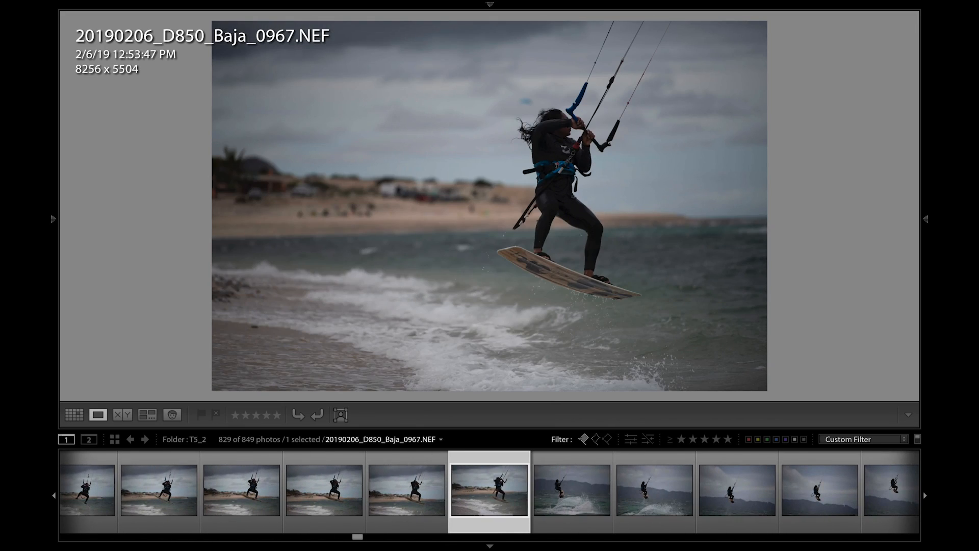
# - Rate the splash takeoff frame Baja_0968 1 star and reject the following frame, Baja_0969
pyautogui.press('Right')
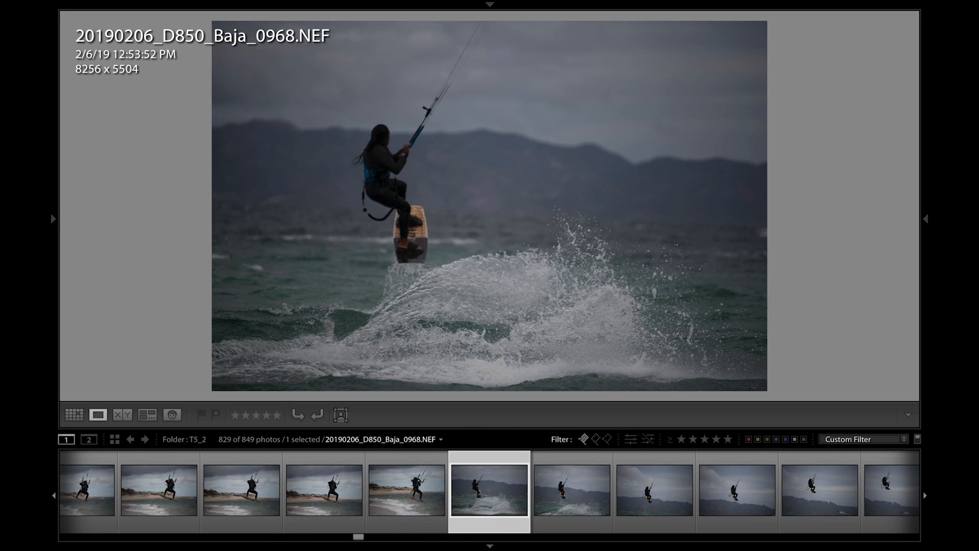
pyautogui.press('1')
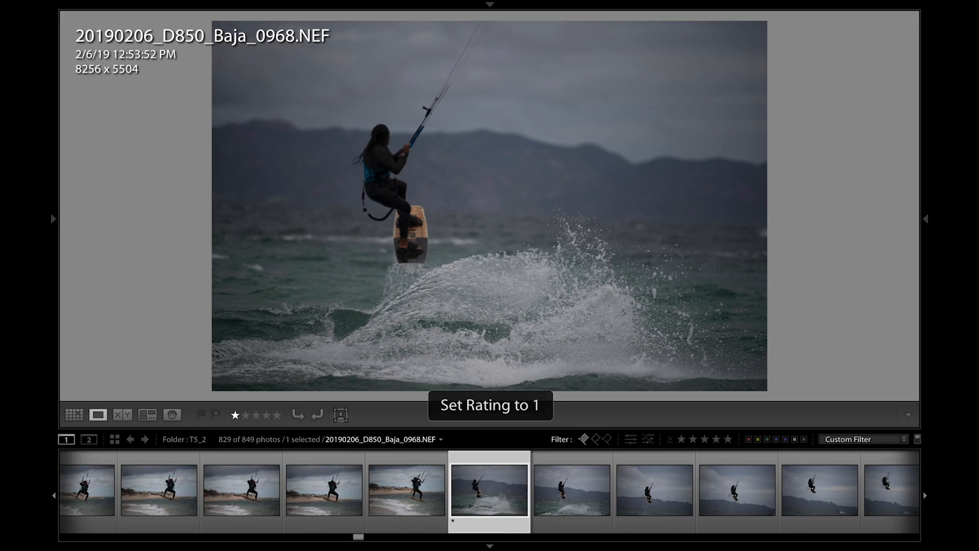
pyautogui.press('Right')
pyautogui.press('x')
pyautogui.press('Right')
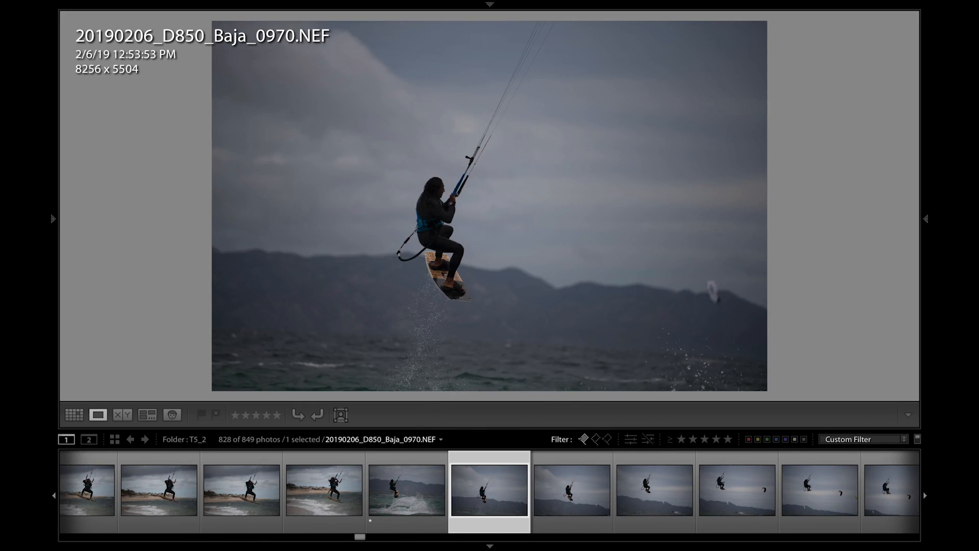
# - Examine the rest of the high jump sequence individually, from Baja_0971 up to Baja_0981
pyautogui.press('Right')
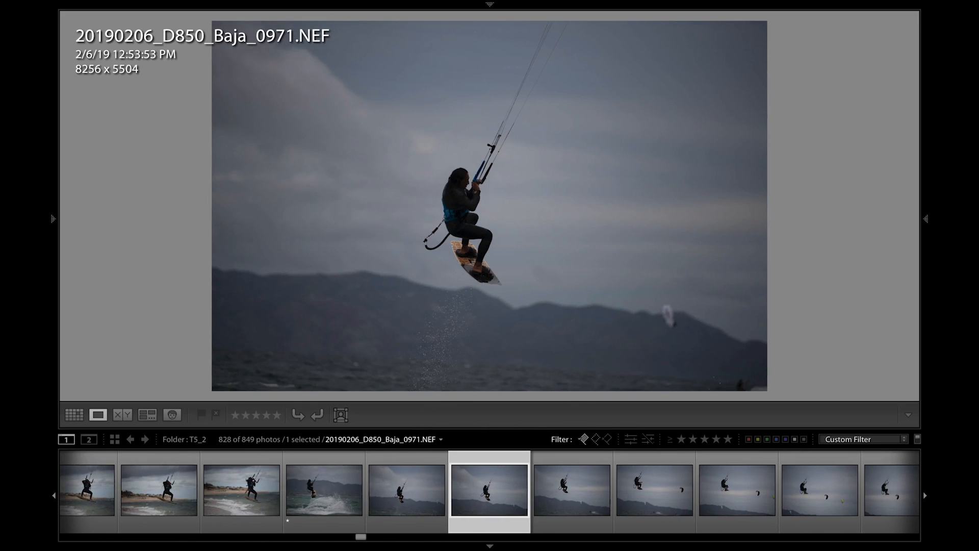
pyautogui.press('Right')
pyautogui.press('Right')
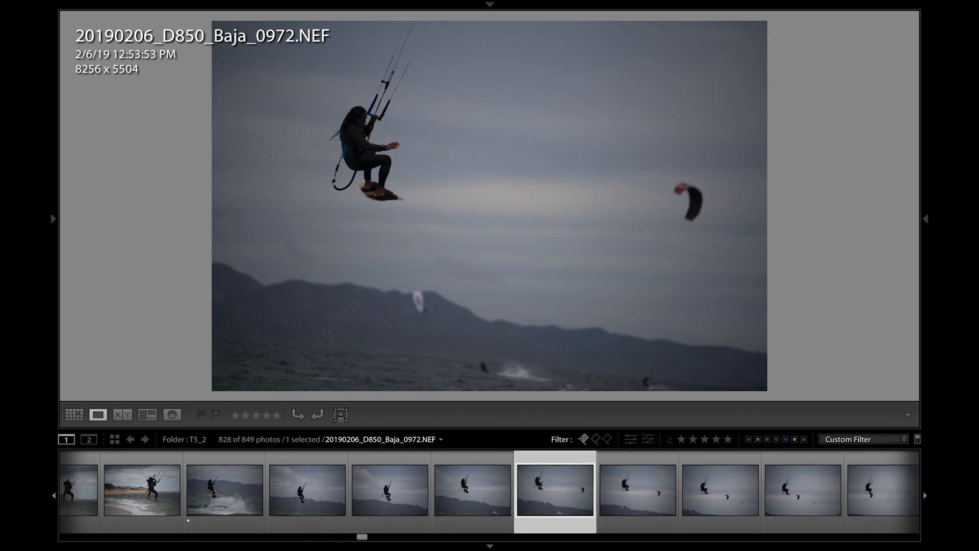
pyautogui.press('Right')
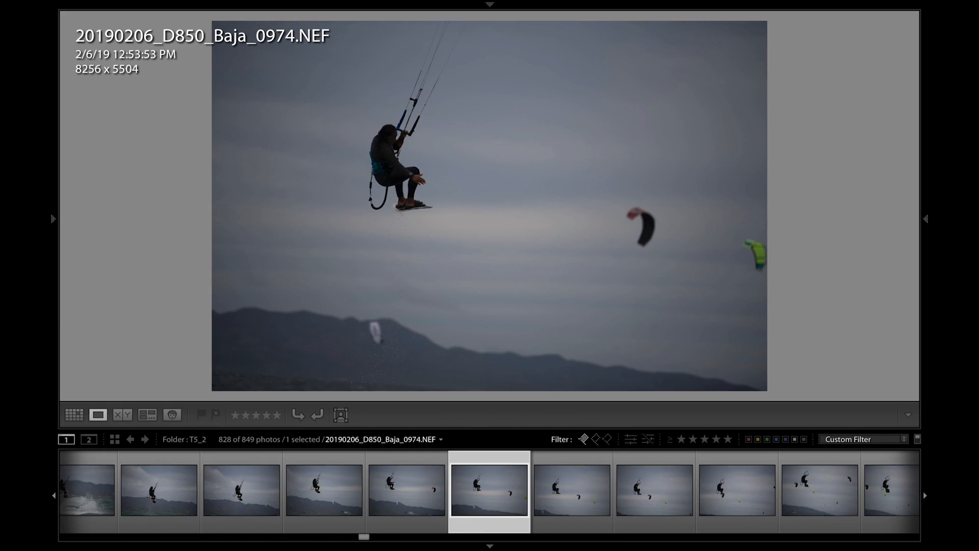
pyautogui.press('Right')
pyautogui.press('Right')
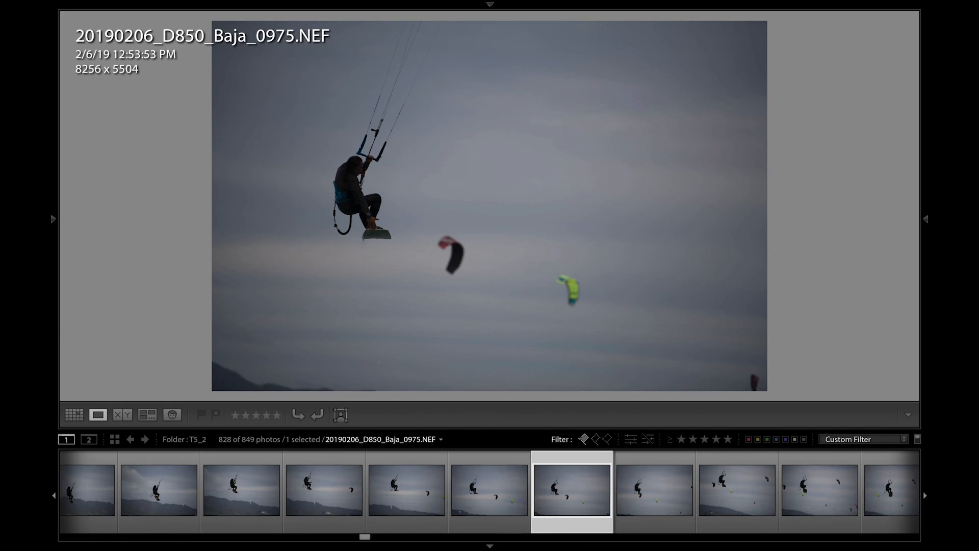
pyautogui.press('Right')
pyautogui.press('Right')
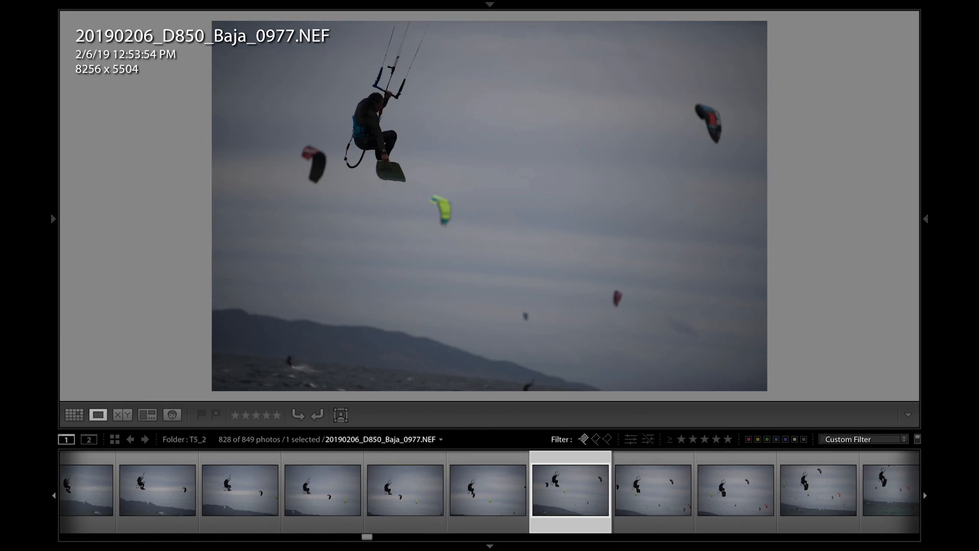
pyautogui.press('Right')
pyautogui.press('Right')
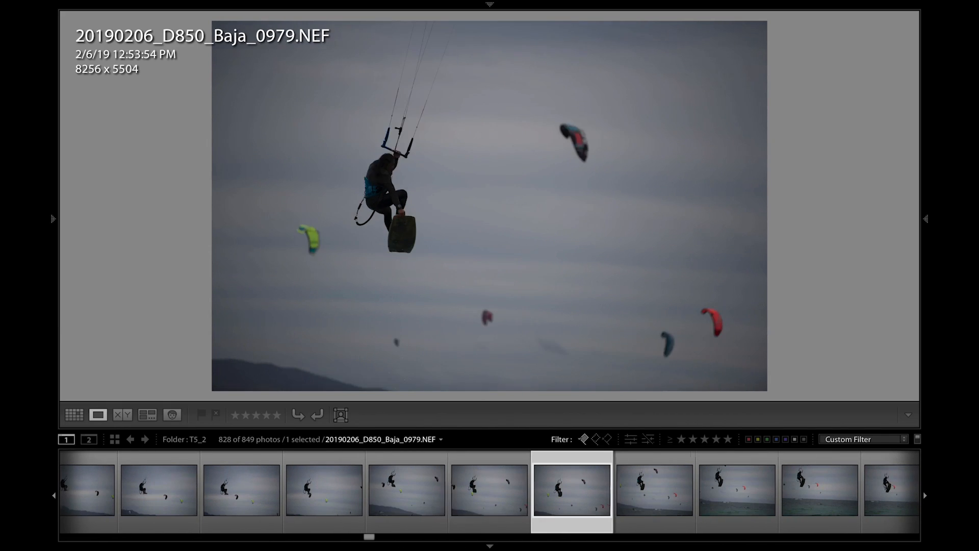
pyautogui.press('Right')
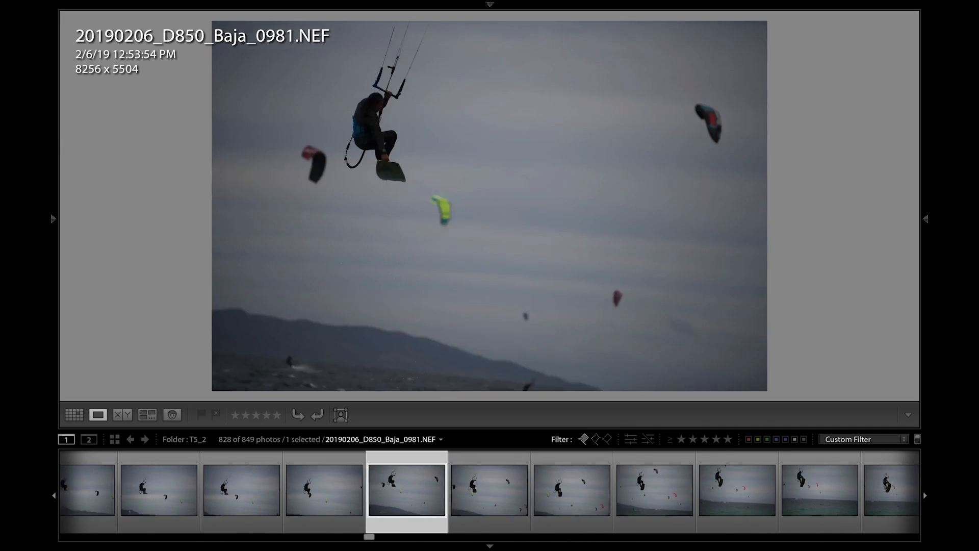
# - Return to the start of the high jump sequence and reject frames Baja_0970 and Baja_0971
pyautogui.press('Left')
pyautogui.press('Left')
pyautogui.press('Left')
pyautogui.press('Left')
pyautogui.press('Left')
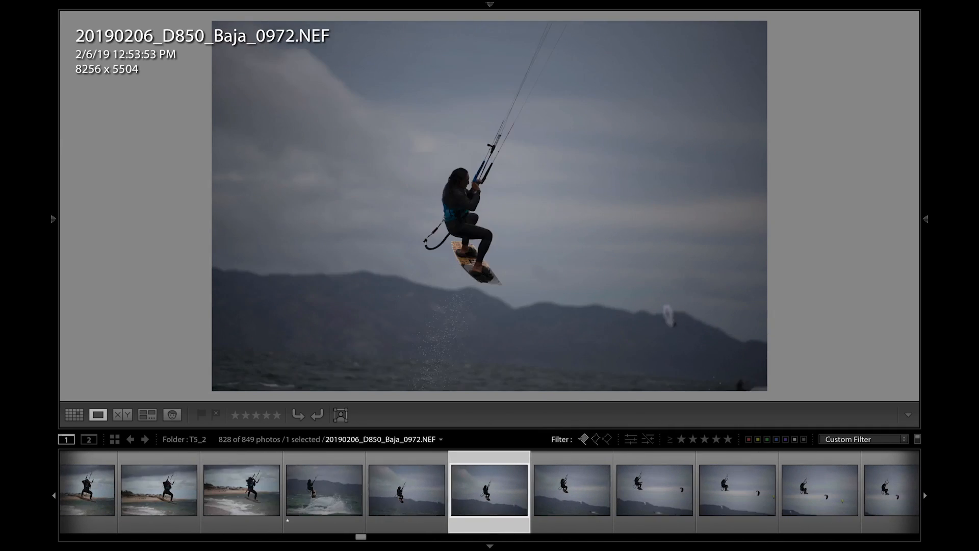
pyautogui.press('Right')
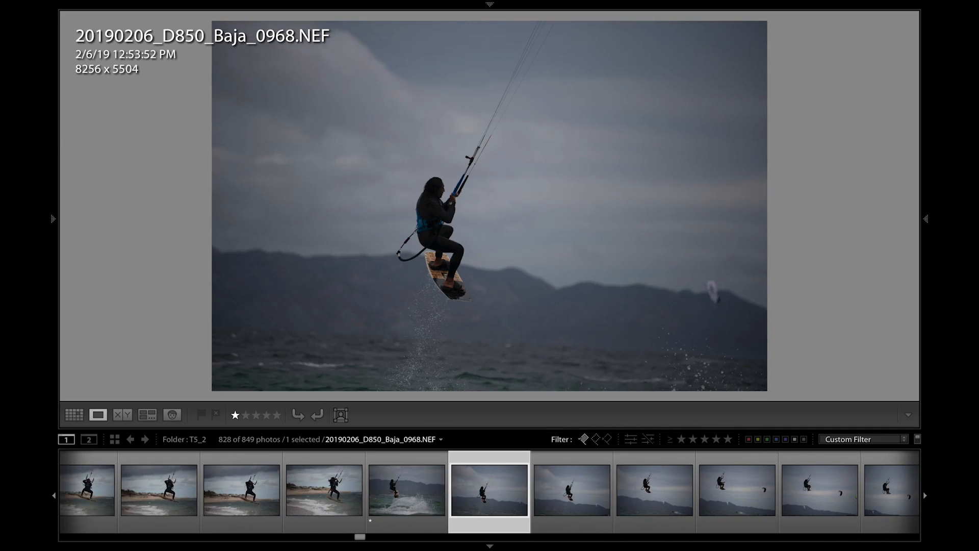
pyautogui.press('x')
pyautogui.press('Left')
pyautogui.press('Right')
pyautogui.press('x')
pyautogui.press('Right')
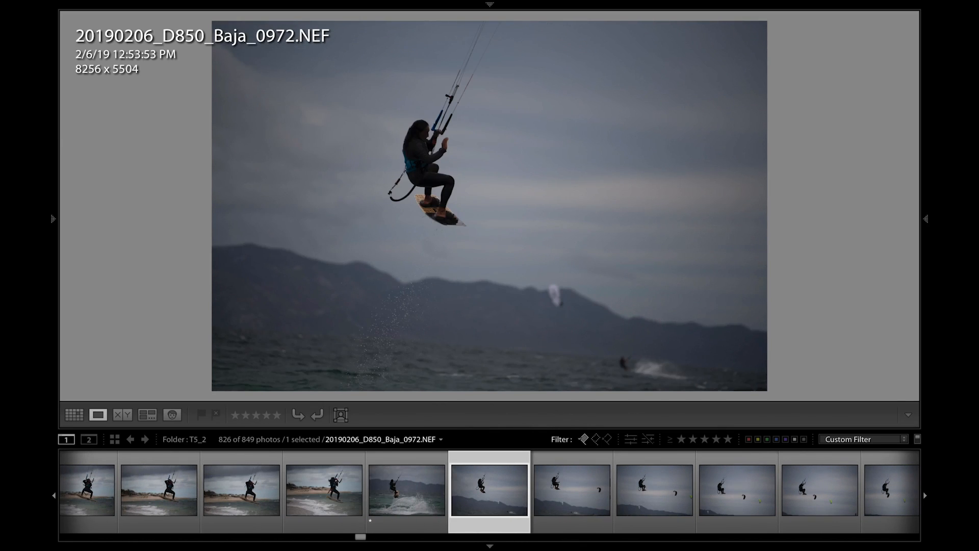
# - Reject the successive midair frames of the kitesurfer from Baja_0972 through Baja_0980
pyautogui.press('x')
pyautogui.press('x')
pyautogui.press('x')
pyautogui.press('x')
pyautogui.press('x')
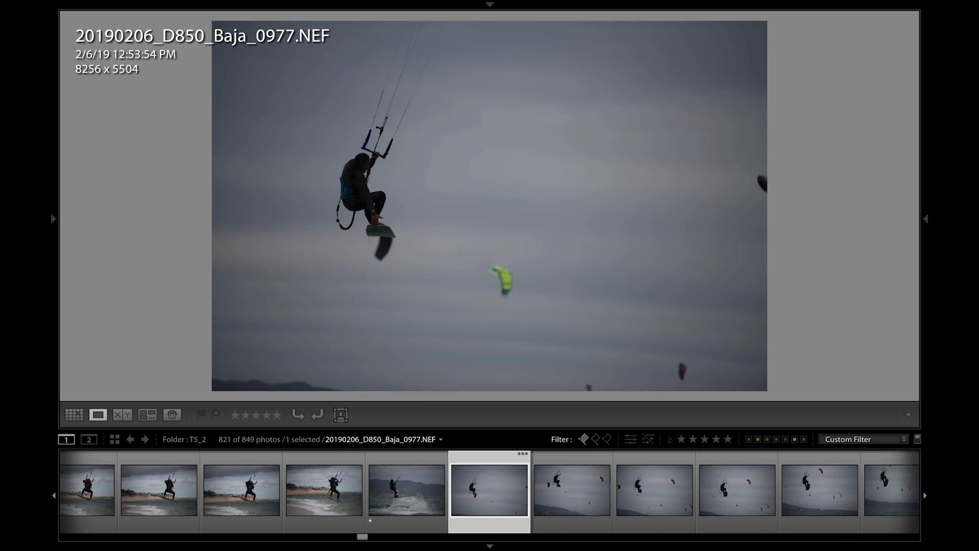
pyautogui.press('x')
pyautogui.press('x')
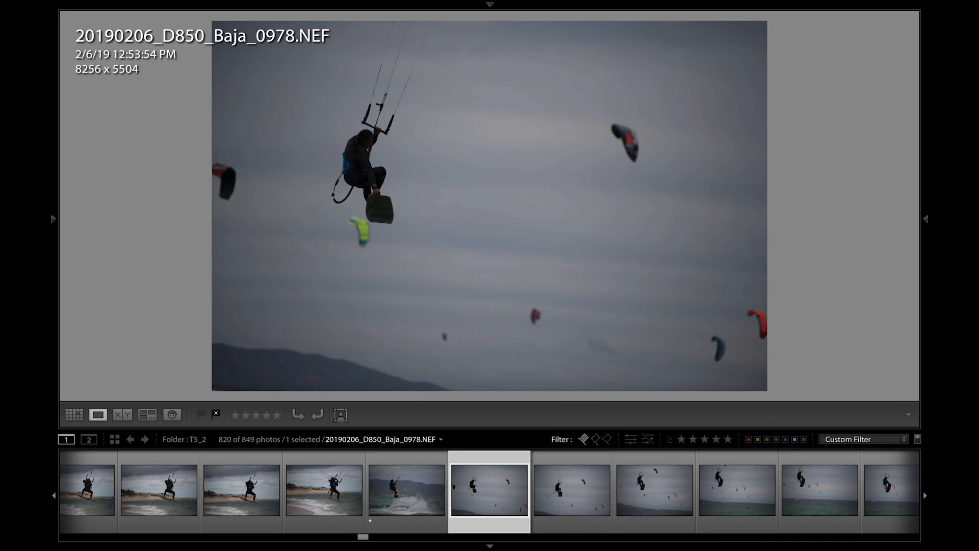
pyautogui.press('x')
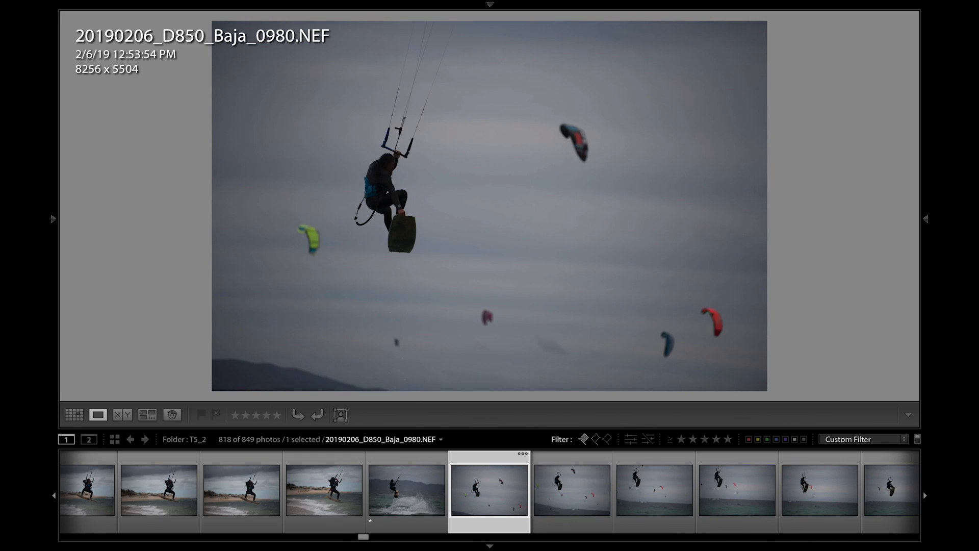
pyautogui.press('x')
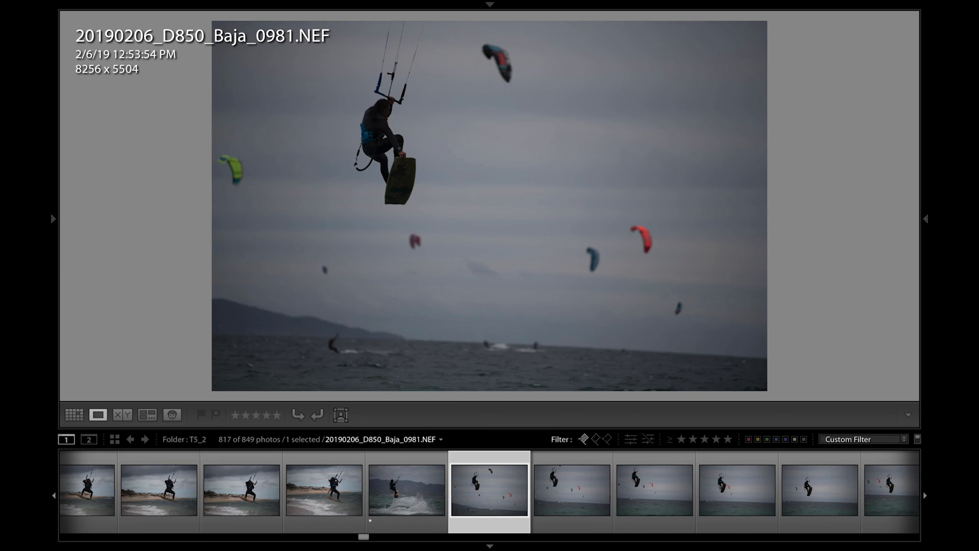
# - Rate the board-grab frame Baja_0981 1 star, and give Baja_0983 and Baja_0984 2 stars each
pyautogui.press('1')
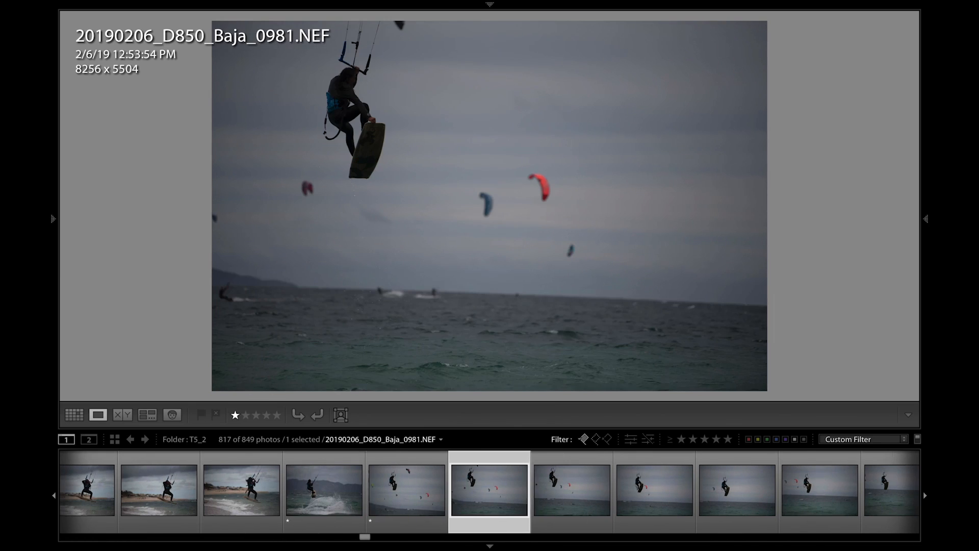
pyautogui.press('Right')
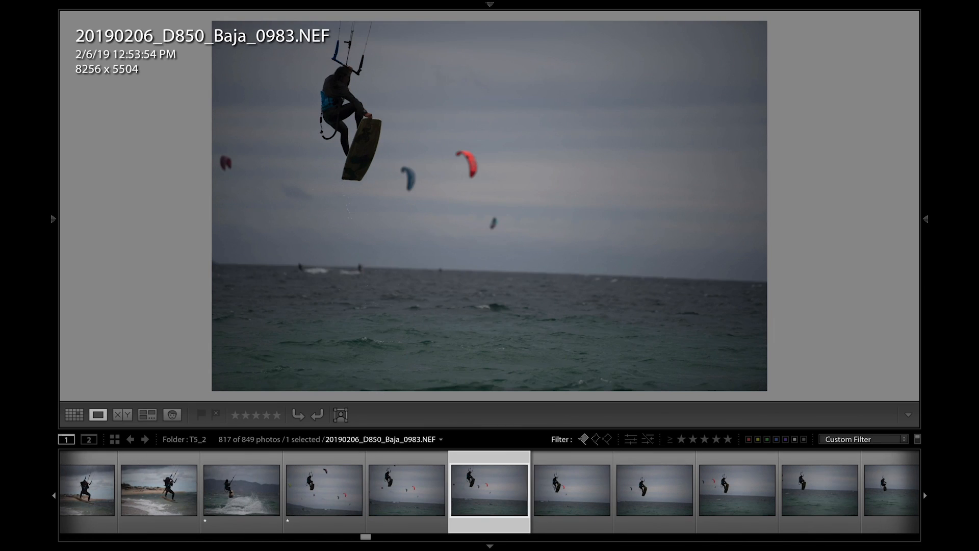
pyautogui.press('2')
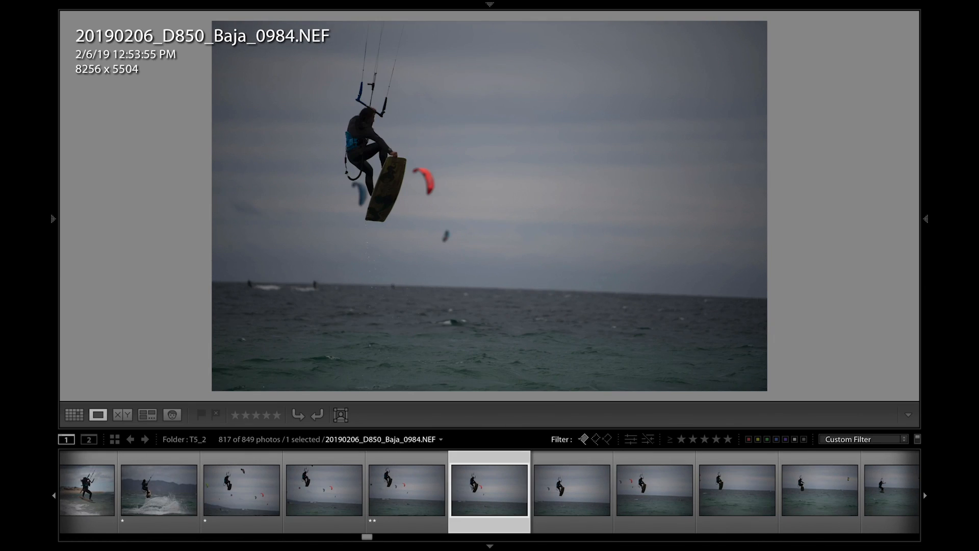
pyautogui.press('2')
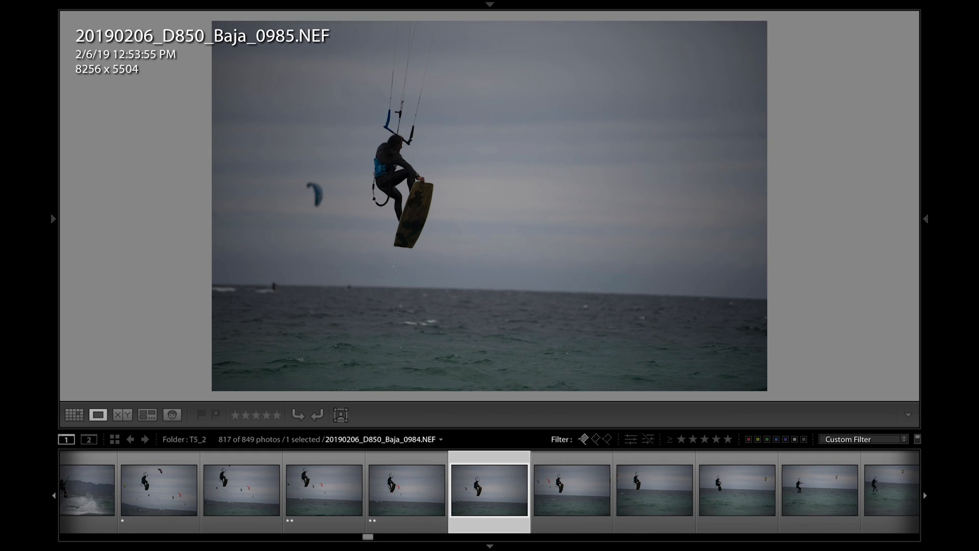
# - Rate Baja_0986 1 star and reject the descent and landing frames Baja_0987 through Baja_0990
pyautogui.press('Right')
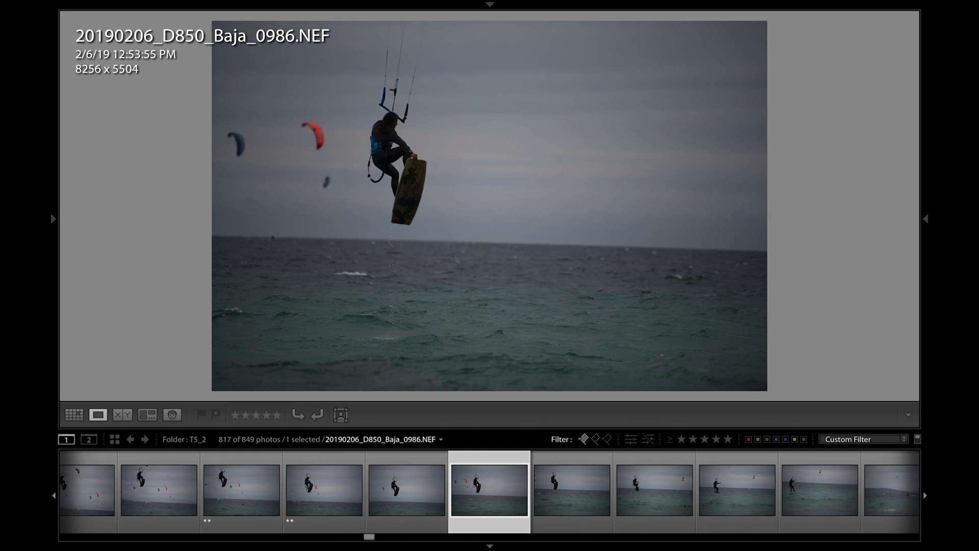
pyautogui.press('1')
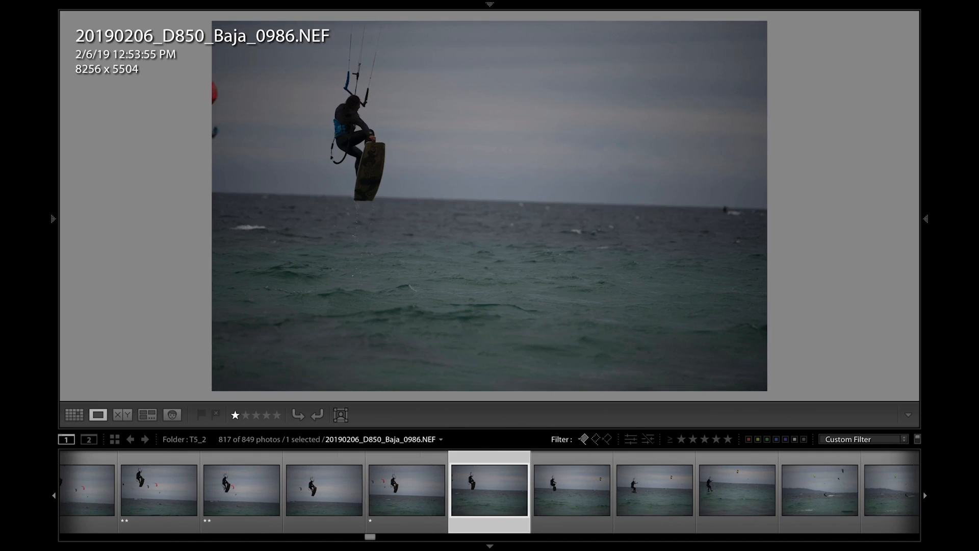
pyautogui.press('x')
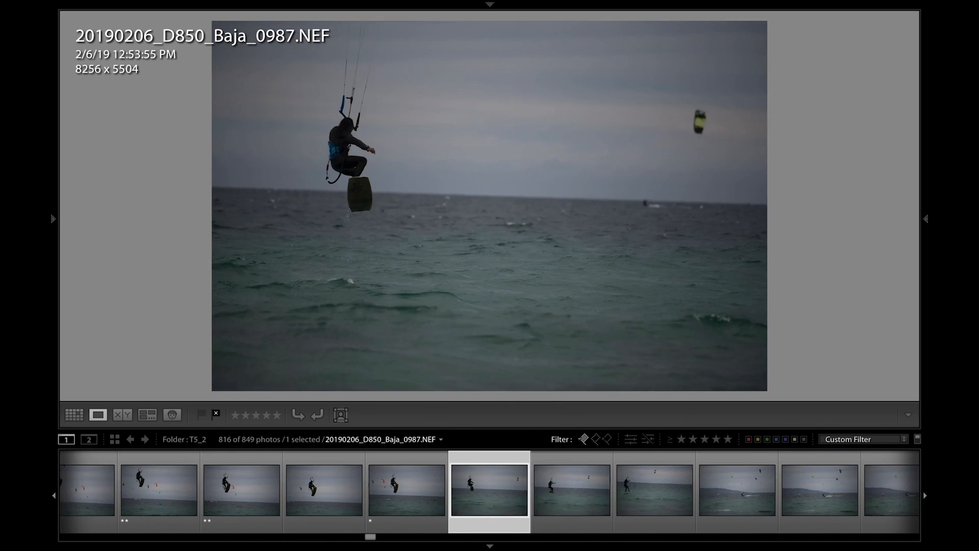
pyautogui.press('x')
pyautogui.press('x')
pyautogui.press('x')
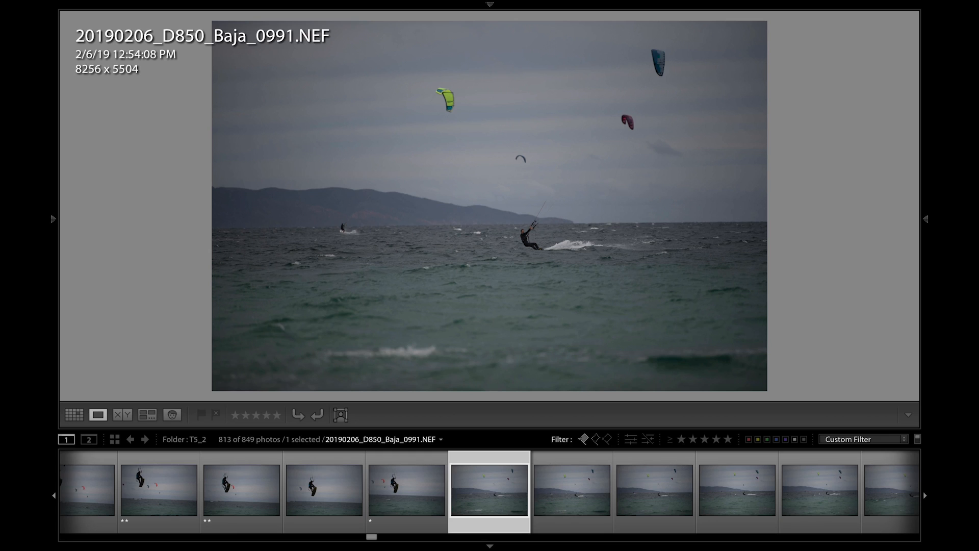
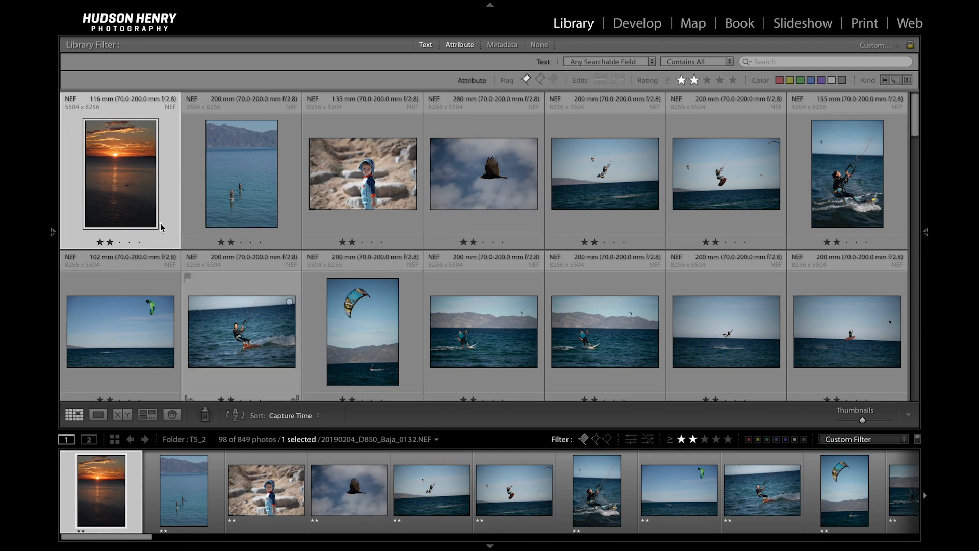
# - Open the 2-star sunrise photo Baja_0132 at full size and examine the kayaker and the sun up close
pyautogui.doubleClick(165, 230)
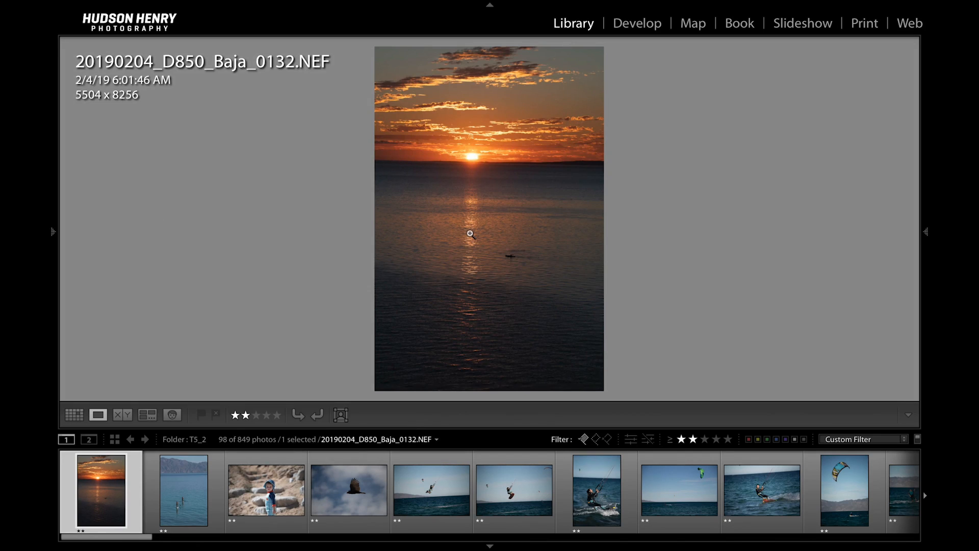
pyautogui.click(515, 257)
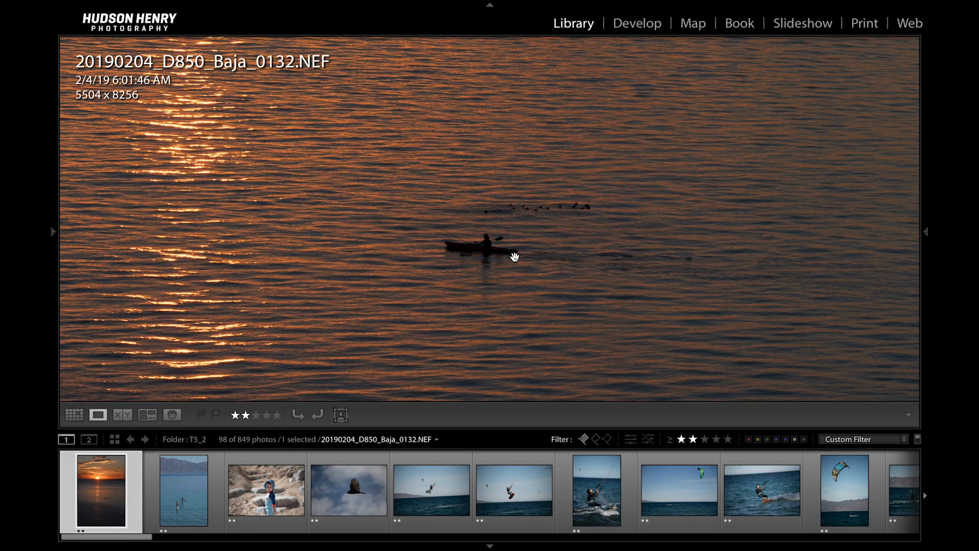
pyautogui.moveTo(484, 202); pyautogui.dragTo(558, 226)
pyautogui.click(537, 198)
pyautogui.click(473, 156)
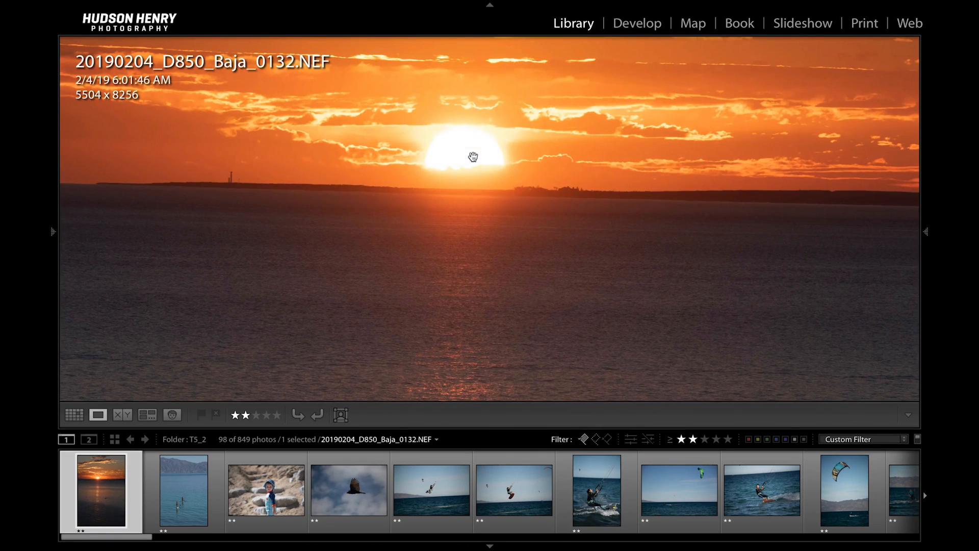
pyautogui.click(555, 154)
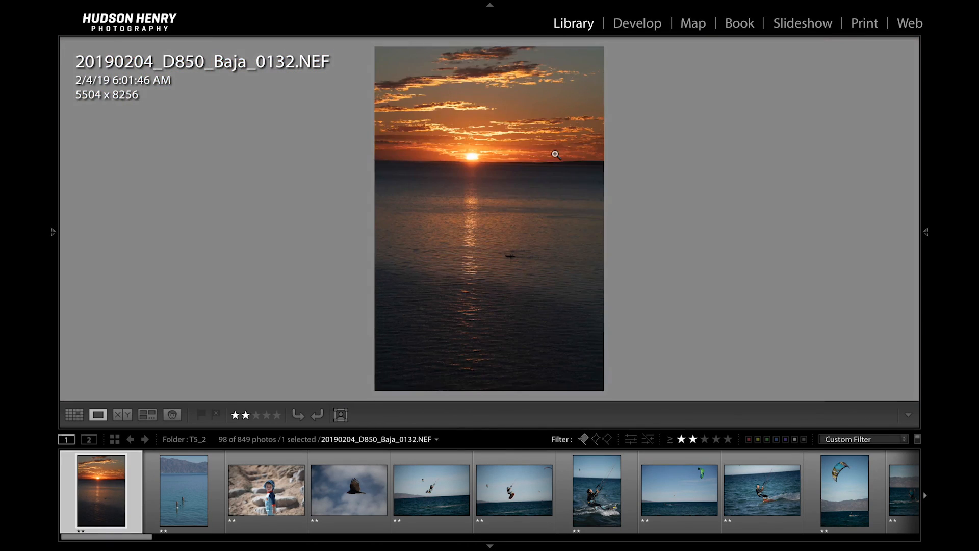
# - Move on to the paddleboarders photo Baja_0146 and inspect the two paddlers up close
pyautogui.press('Right')
pyautogui.press('Right')
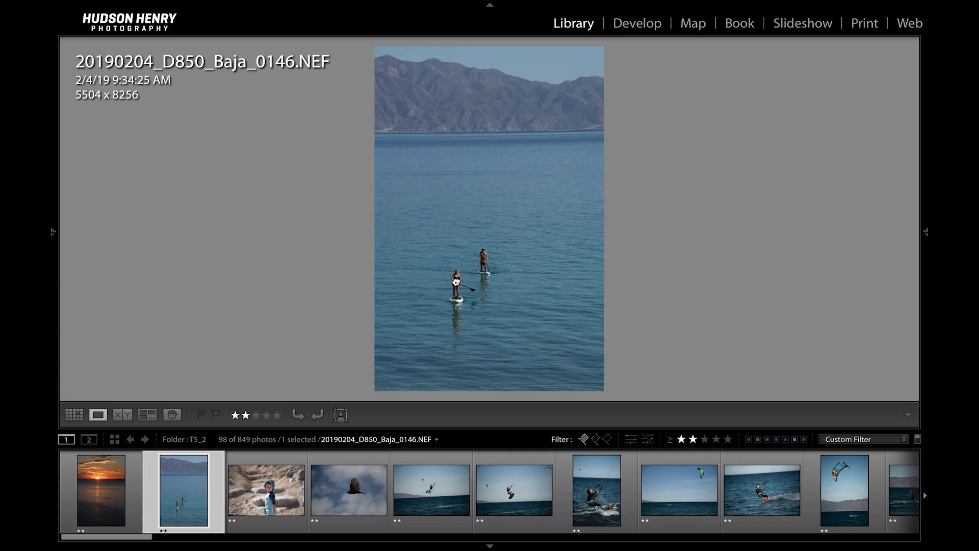
pyautogui.click(455, 281)
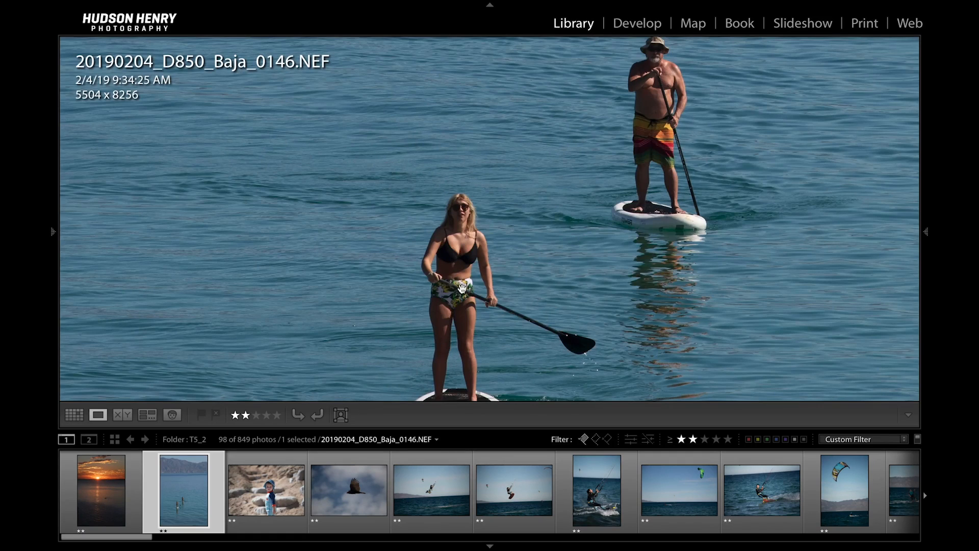
# - Finish checking the paddlers in Baja_0146, and inspect the toddler's face and eyes up close in Baja_0154
pyautogui.moveTo(458, 287); pyautogui.dragTo(436, 324)
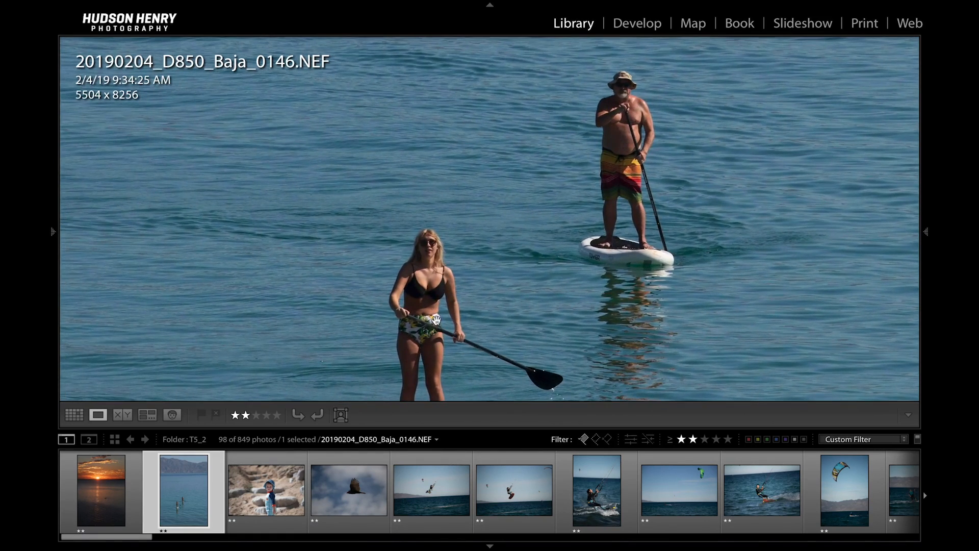
pyautogui.click(436, 274)
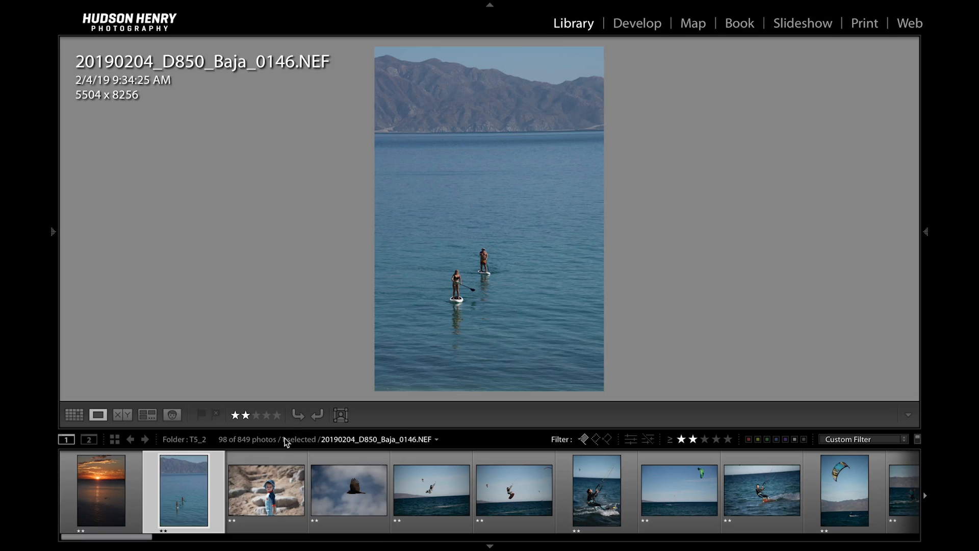
pyautogui.click(279, 478)
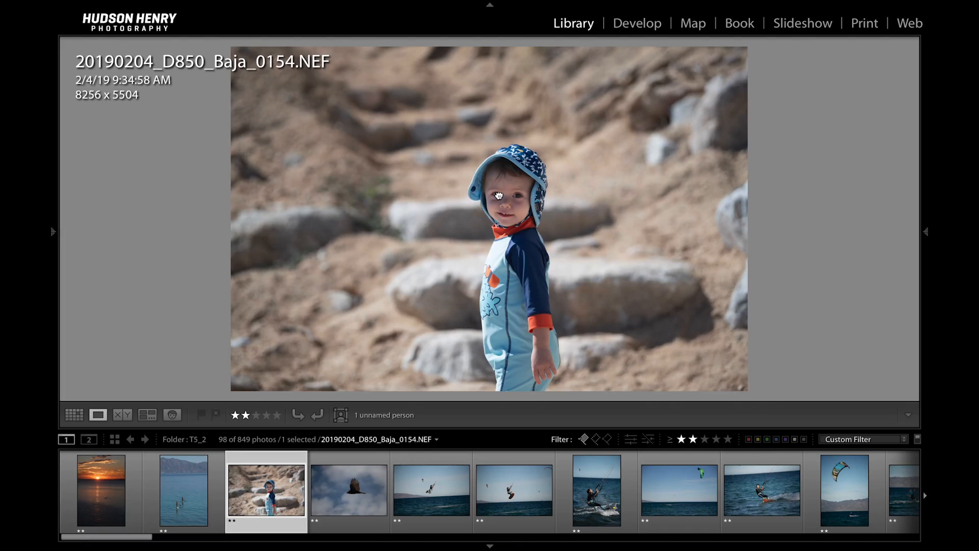
pyautogui.click(498, 195)
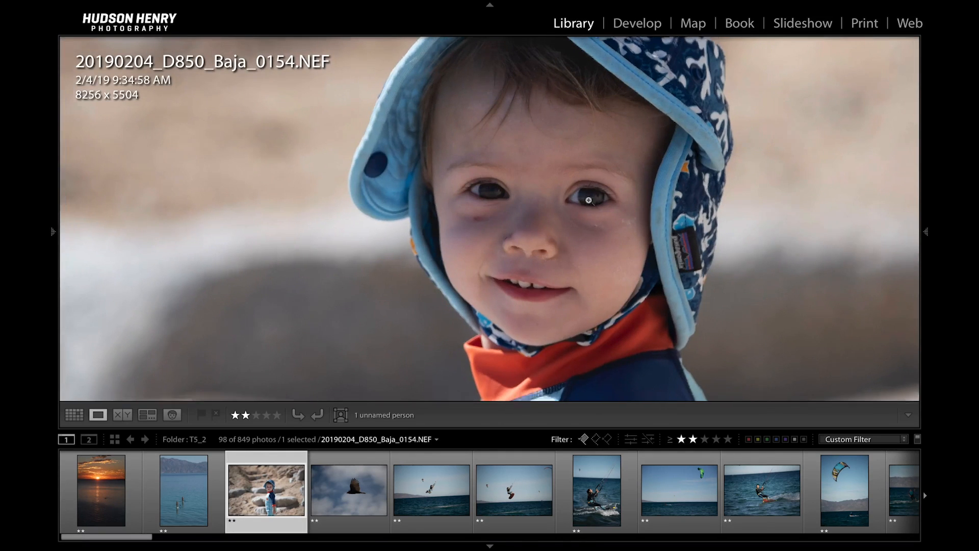
pyautogui.click(588, 200)
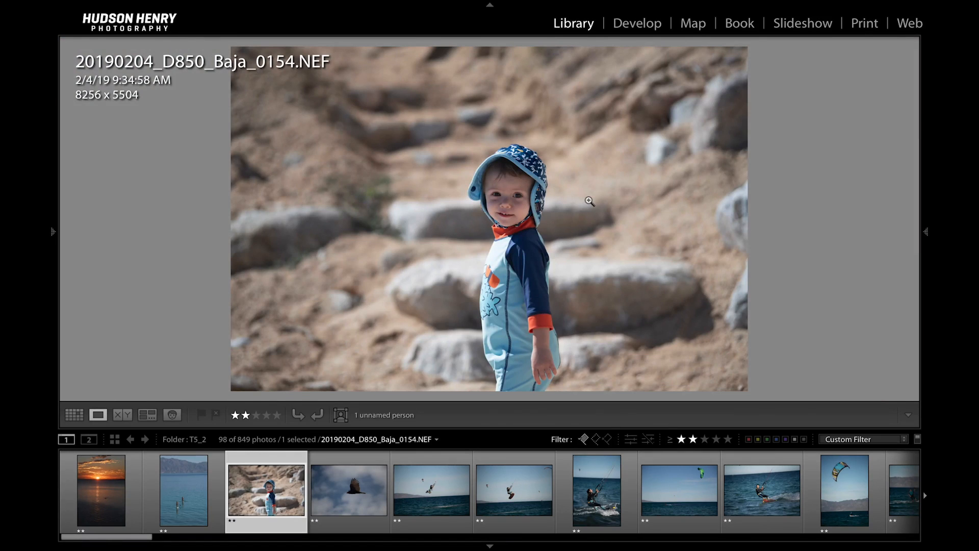
# - Widen the rating filter to 1 star and above, clear it to include unrated photos, and restore it to 2 stars and above
pyautogui.click(681, 440)
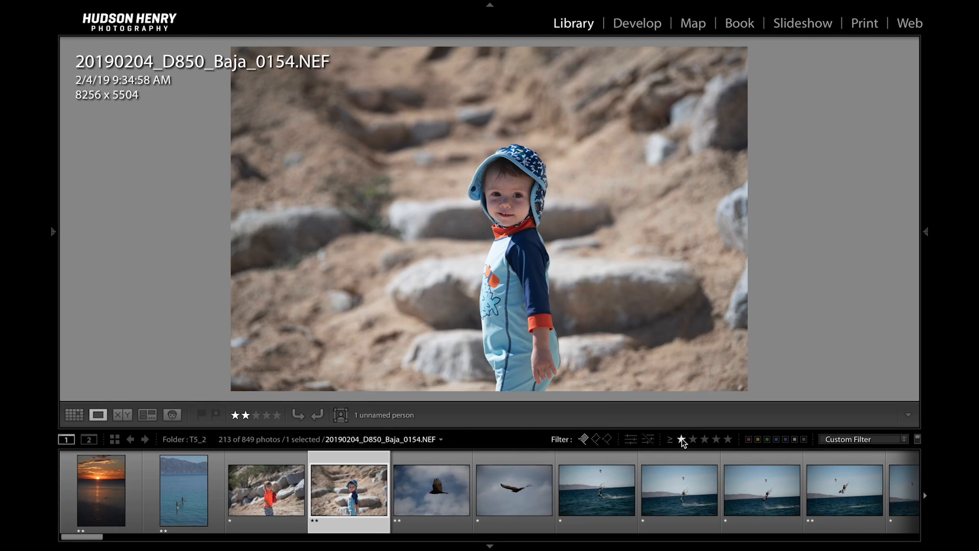
pyautogui.click(681, 439)
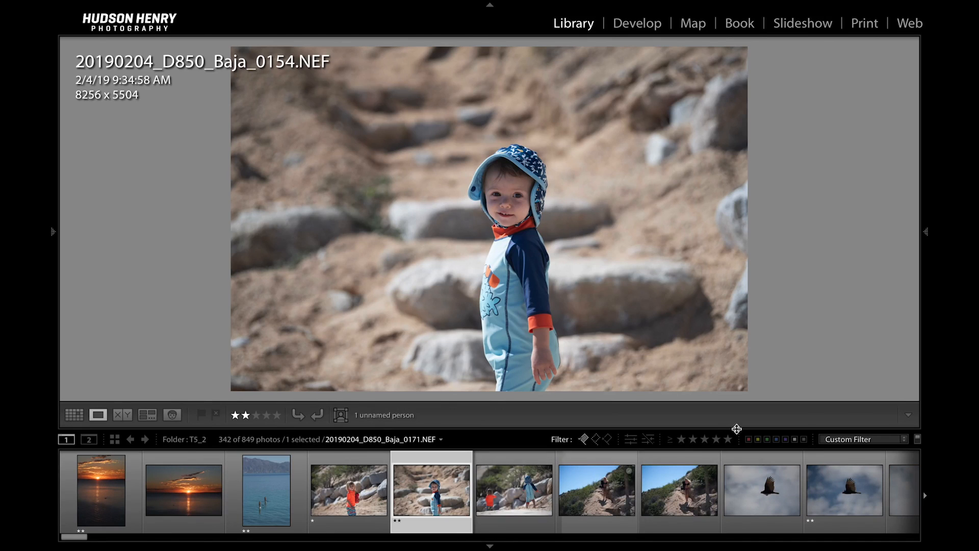
pyautogui.click(691, 439)
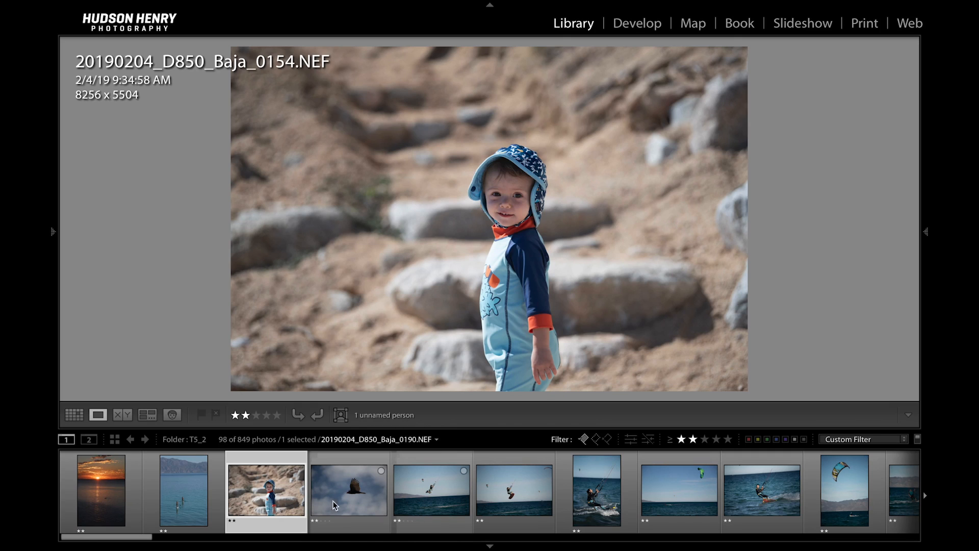
# - Open the vulture photo Baja_0190 and check the sharpness of the bird's head up close
pyautogui.click(344, 501)
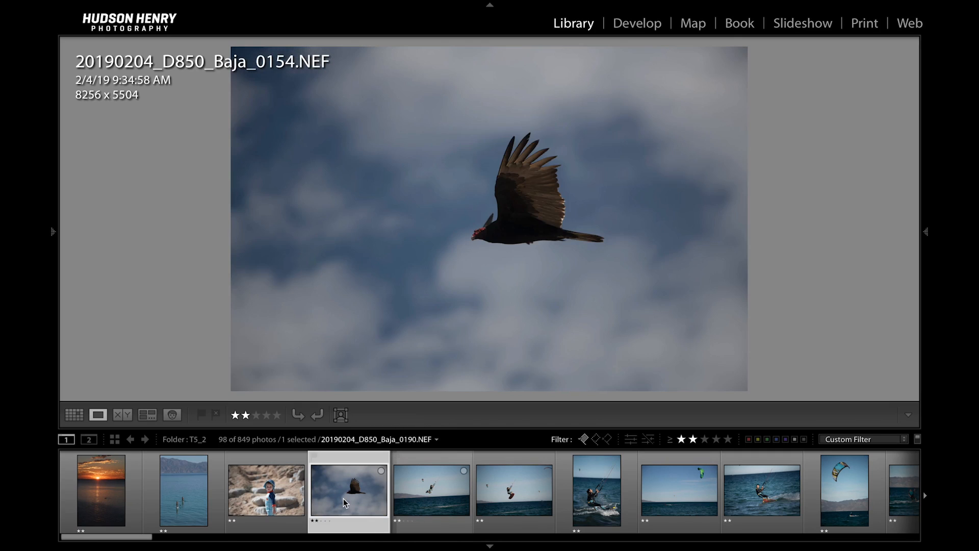
pyautogui.click(478, 235)
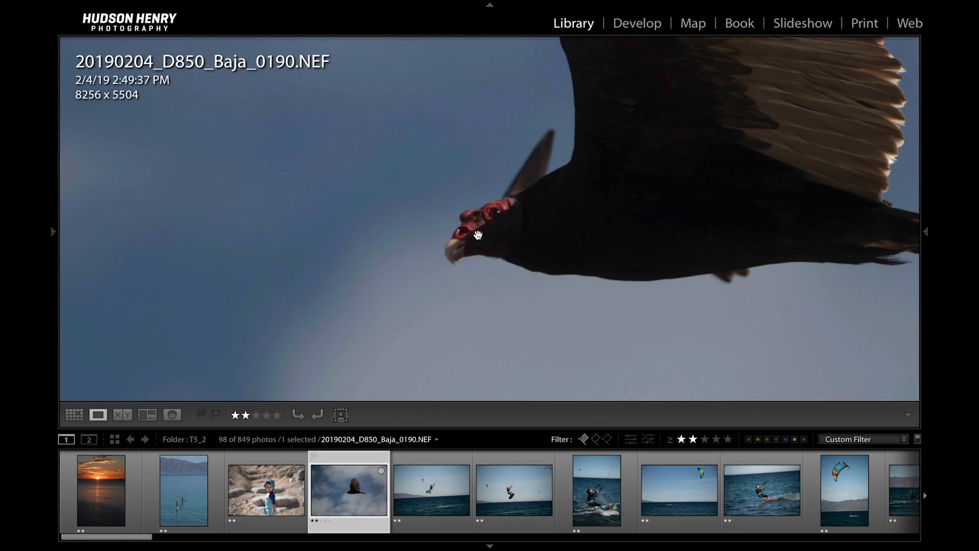
pyautogui.click(516, 231)
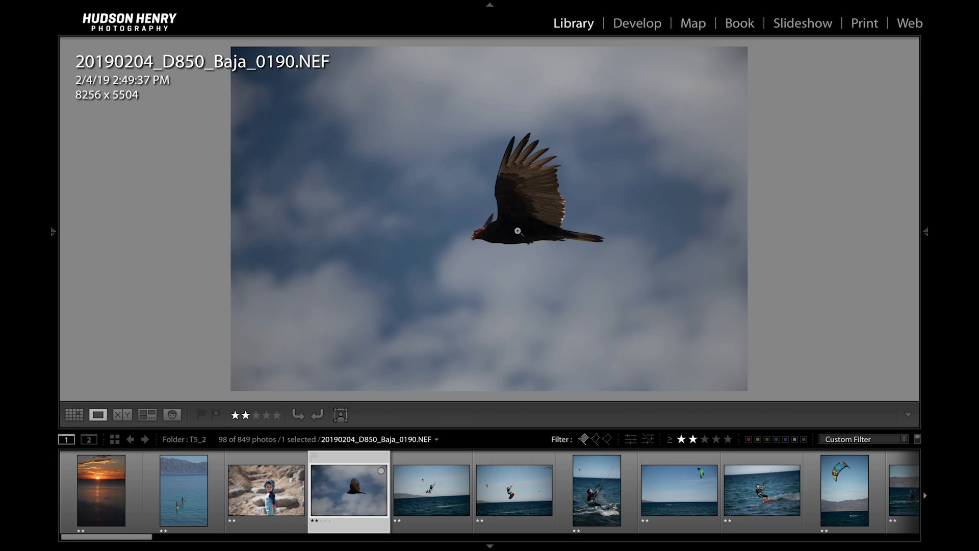
# - Compare the airborne kiteboarder frames Baja_0242 and Baja_0245, and lower Baja_0242 to 1 star
pyautogui.click(427, 495)
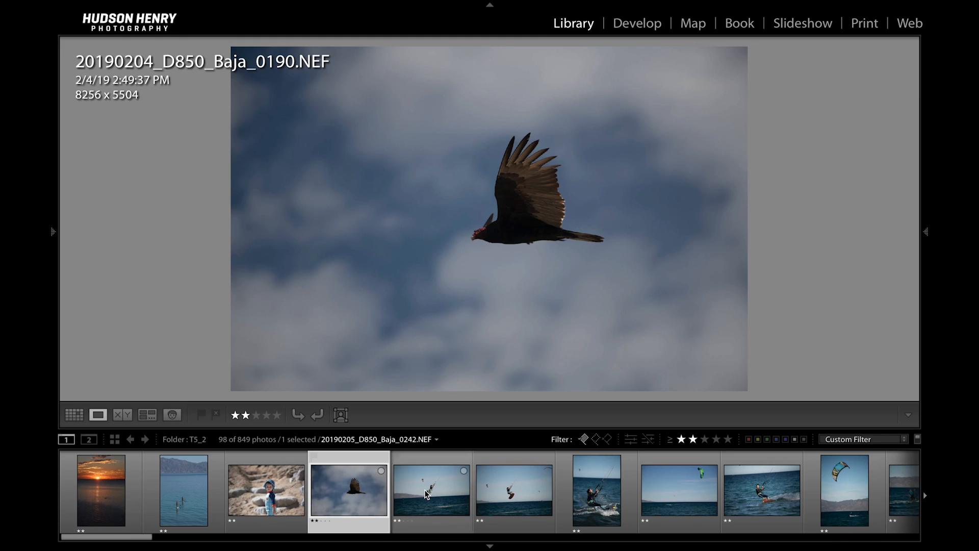
pyautogui.click(527, 496)
pyautogui.click(432, 495)
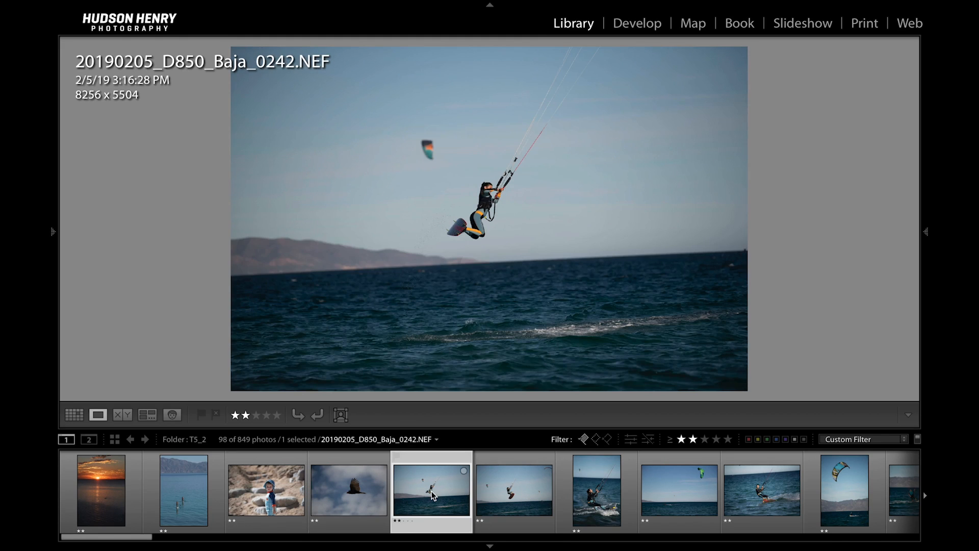
pyautogui.press('1')
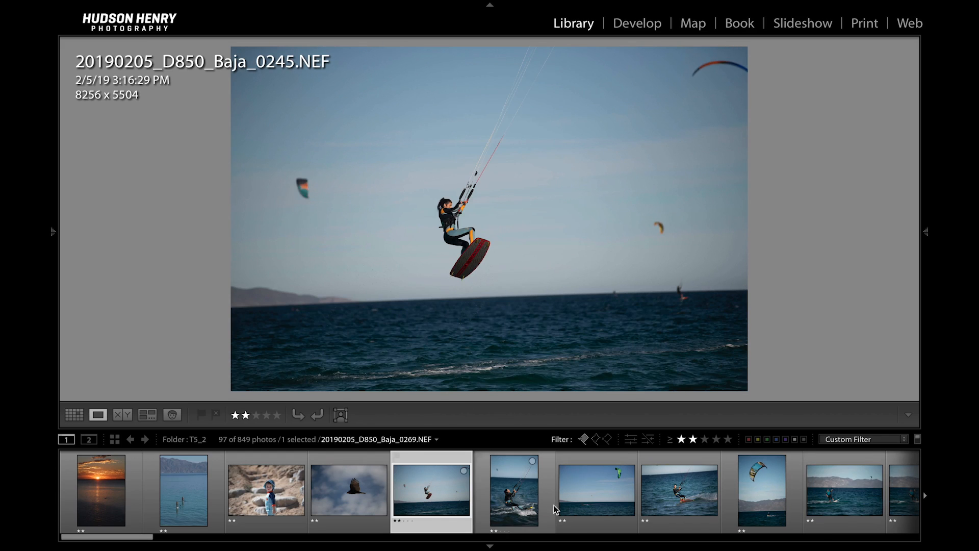
# - Review the 2-star kiteboarding photos from Baja_0269 through Baja_0436 one after another
pyautogui.click(518, 506)
pyautogui.press('Right')
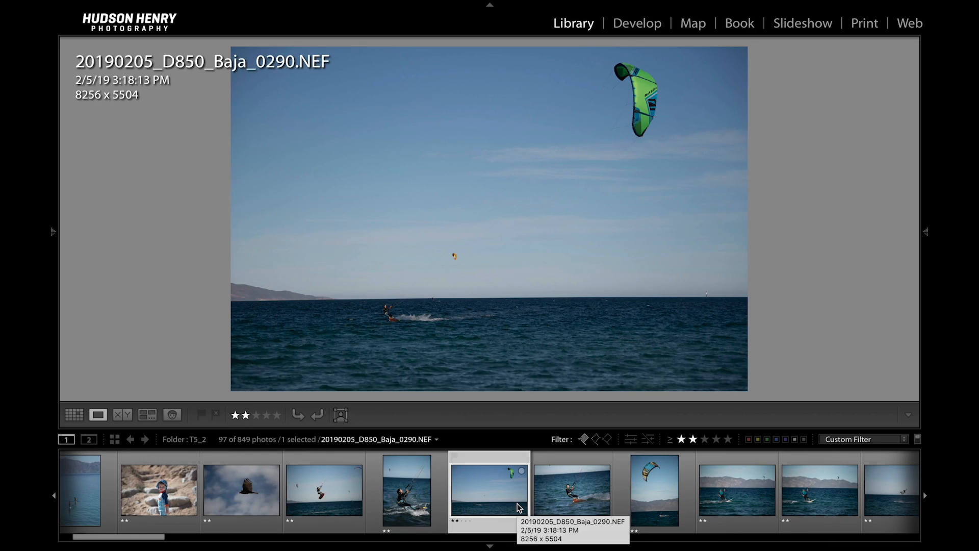
pyautogui.press('Right')
pyautogui.press('Right')
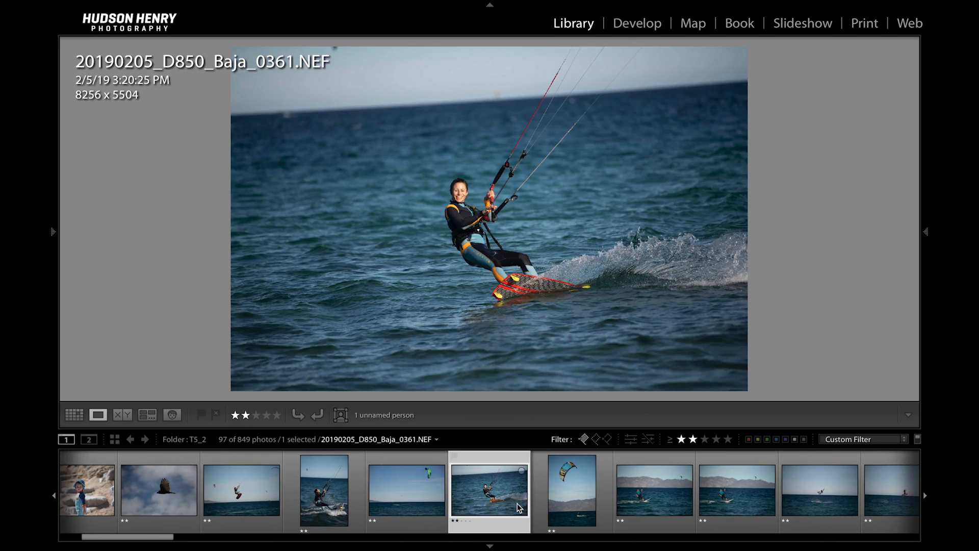
pyautogui.press('Right')
pyautogui.press('Right')
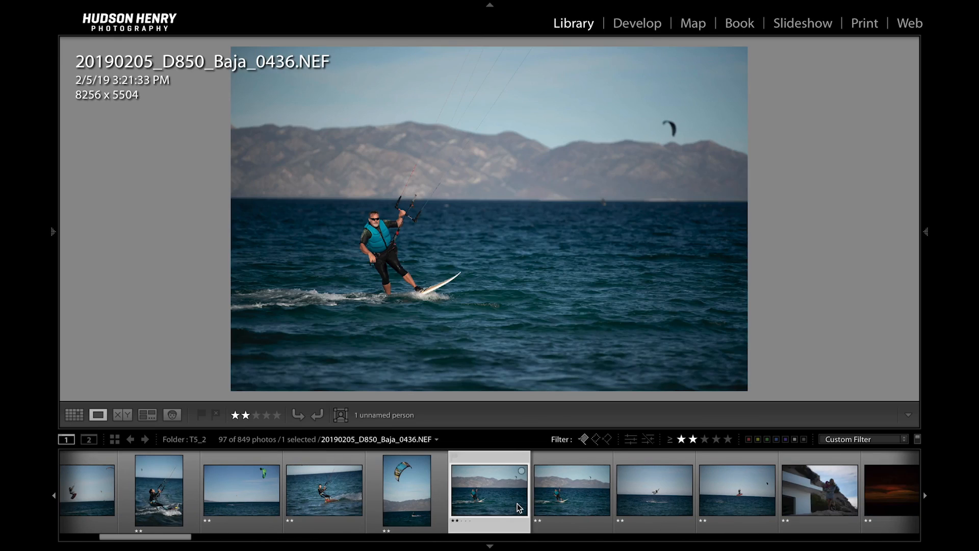
# - Compare Baja_0436 and Baja_0437 in Survey view, lower Baja_0436 to 1 star, and return to Loupe view with Baja_0437
pyautogui.press('Left')
pyautogui.keyDown('shift'); pyautogui.click(564, 508); pyautogui.keyUp('shift')
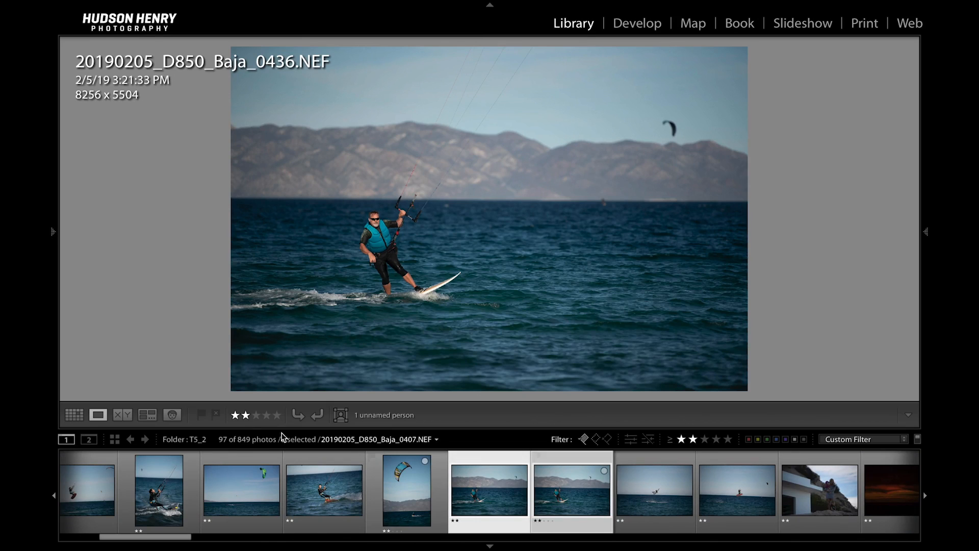
pyautogui.click(151, 415)
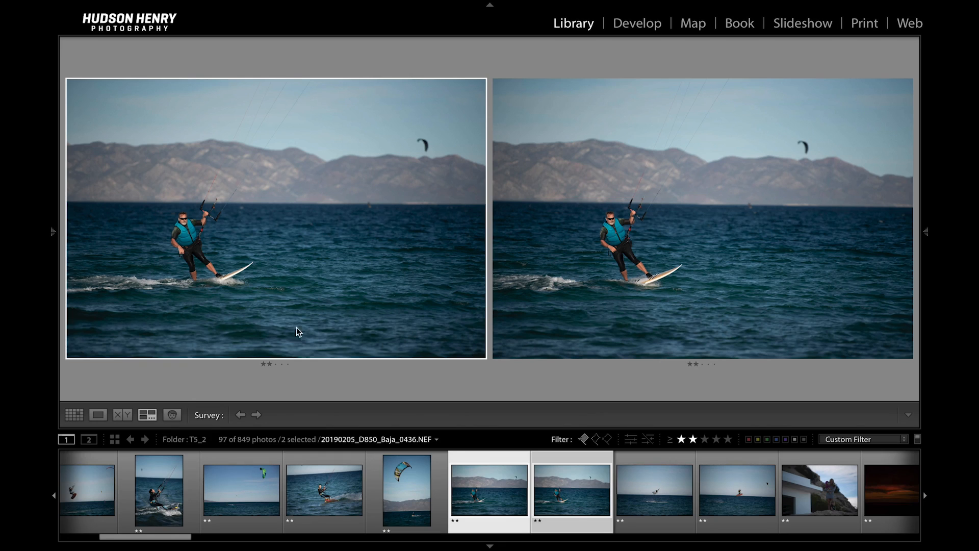
pyautogui.click(669, 221)
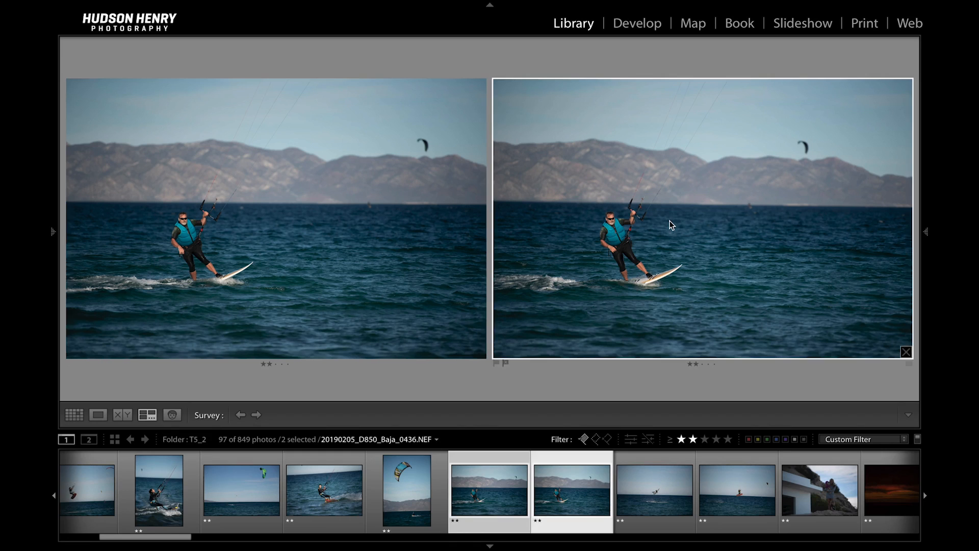
pyautogui.click(403, 194)
pyautogui.press('1')
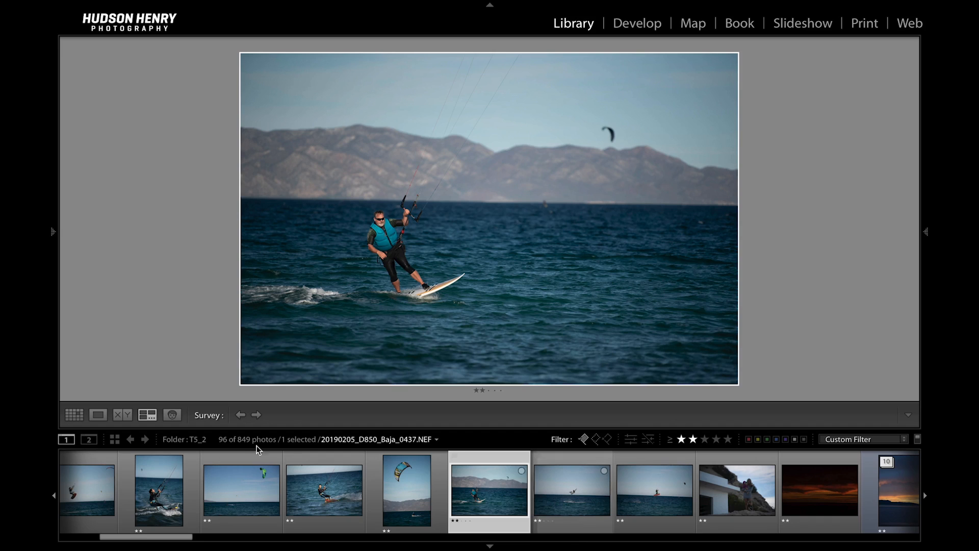
pyautogui.click(98, 415)
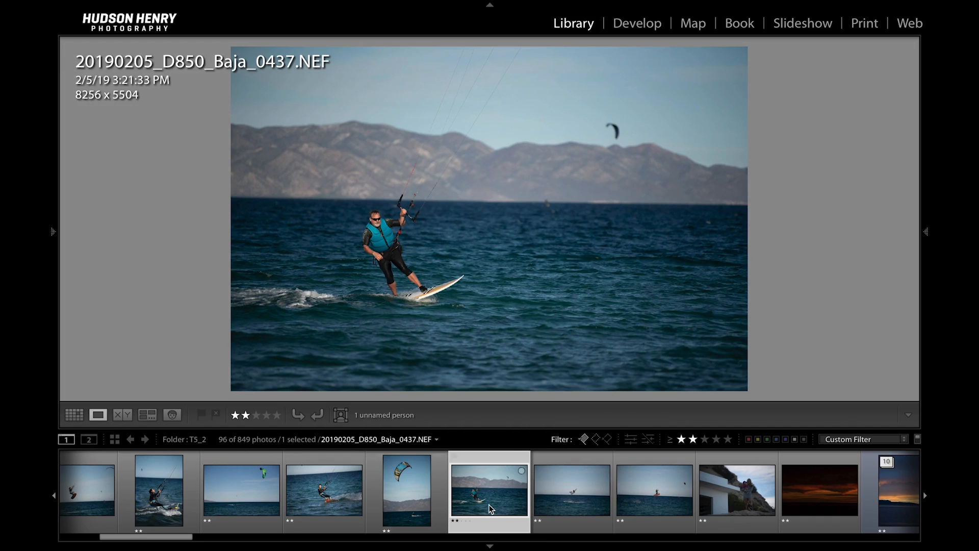
# - Compare the kiteboarder jump frames Baja_0455 and Baja_0459, inspecting the rider up close in each
pyautogui.click(572, 486)
pyautogui.press('Right')
pyautogui.press('Left')
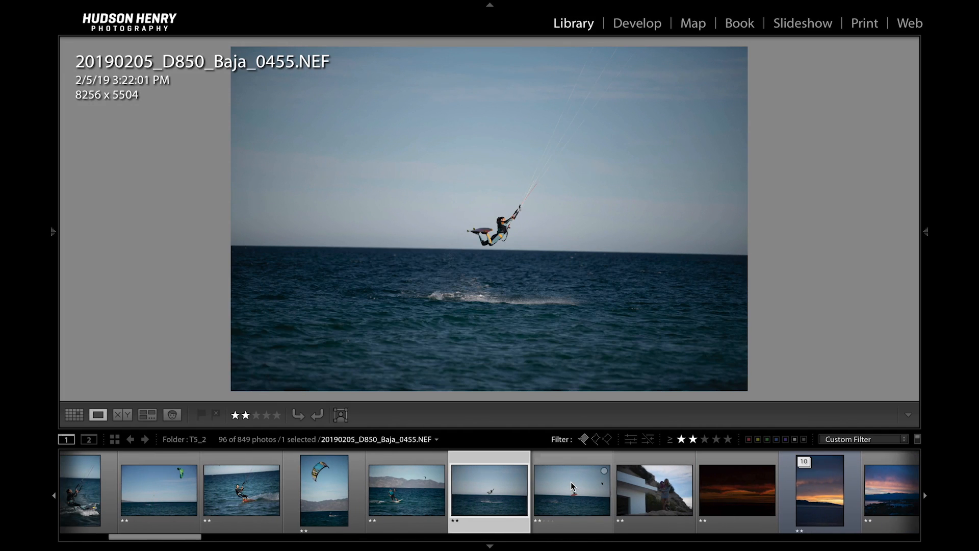
pyautogui.click(504, 233)
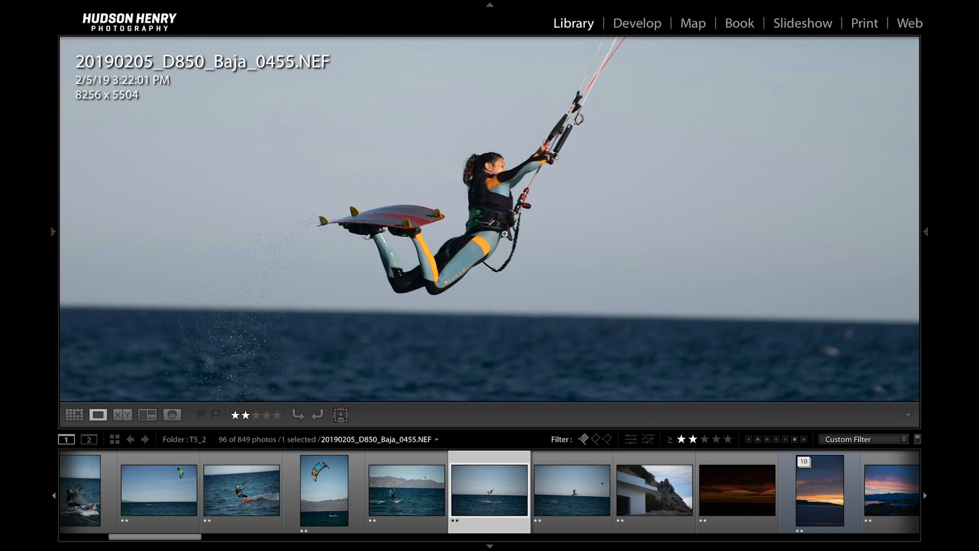
pyautogui.click(504, 233)
pyautogui.press('Right')
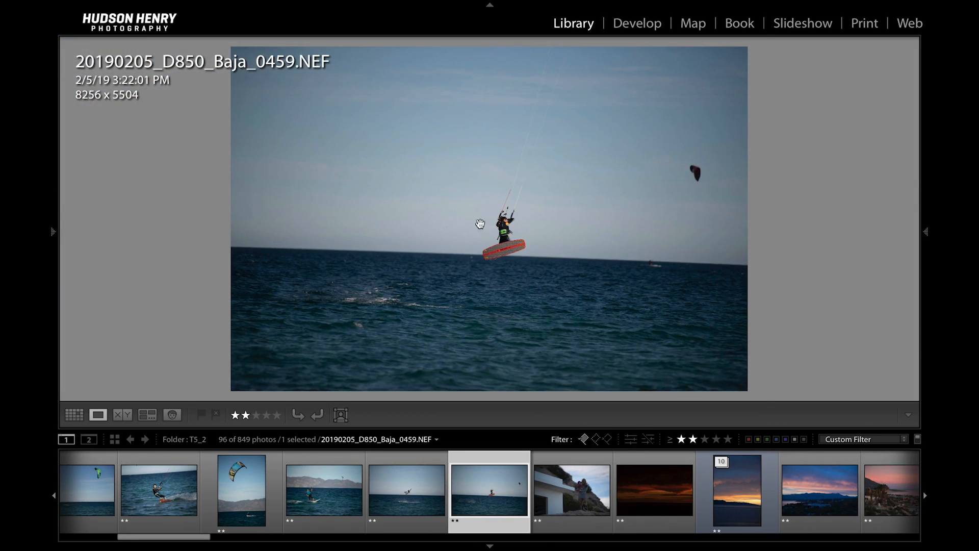
pyautogui.click(492, 232)
pyautogui.click(527, 235)
# - Open the family portrait Baja_0482 and check the sharpness of the woman and both children up close
pyautogui.press('Right')
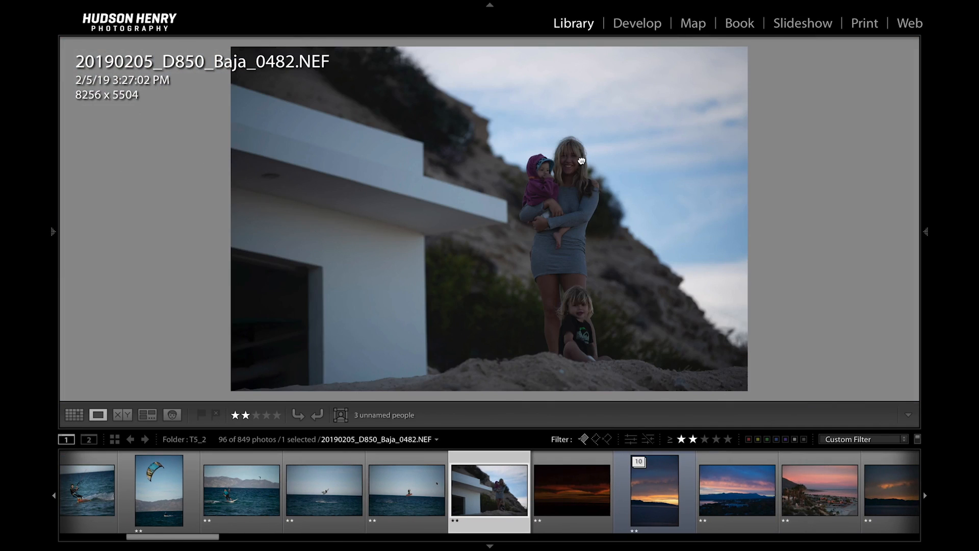
pyautogui.click(581, 161)
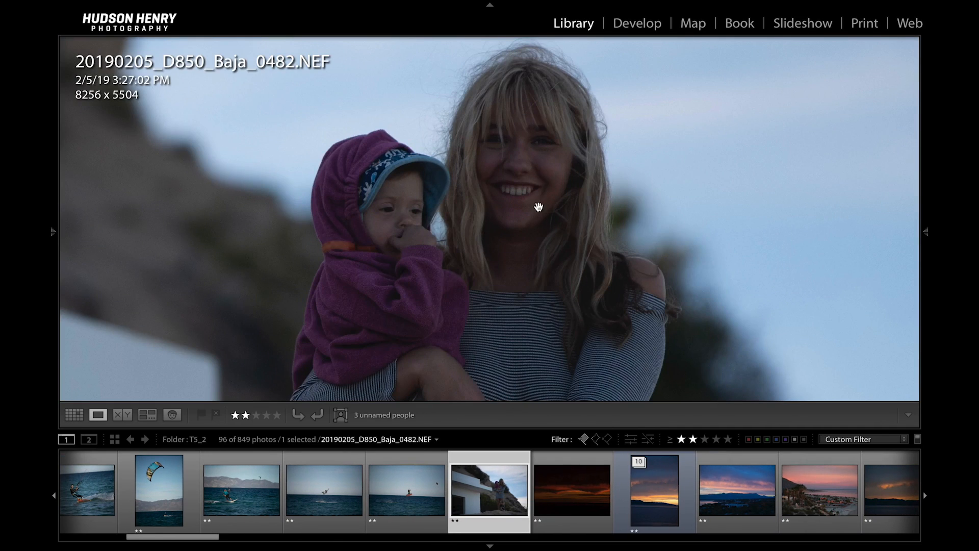
pyautogui.click(531, 296)
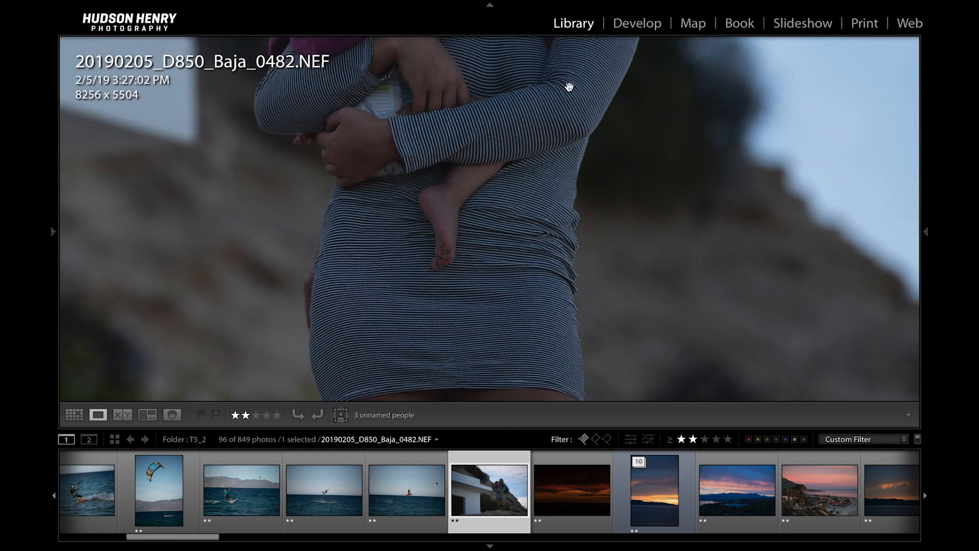
pyautogui.moveTo(582, 199); pyautogui.dragTo(521, 10)
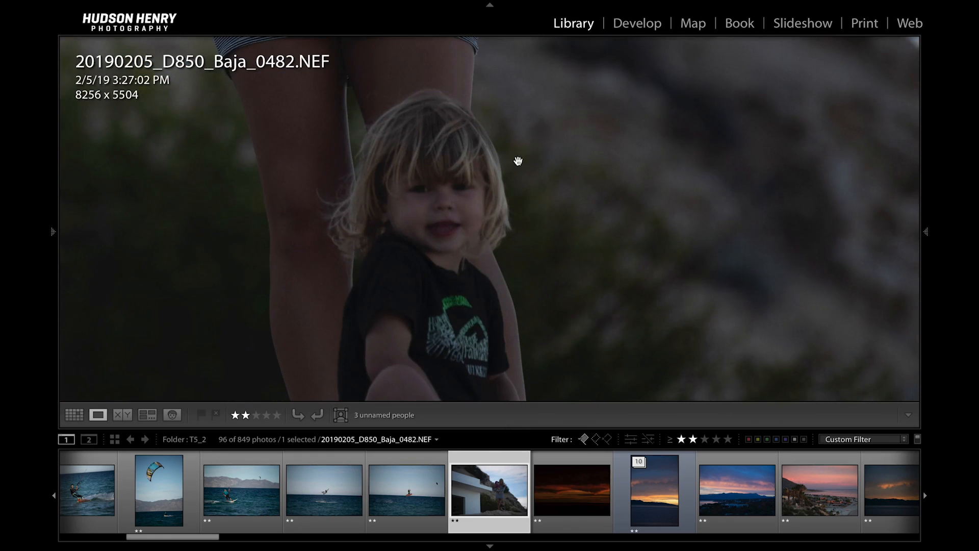
pyautogui.click(481, 180)
# - Review the dawn and sunrise photos from Baja_0483 through Baja_0532, and lower Baja_0532 to 1 star
pyautogui.press('Right')
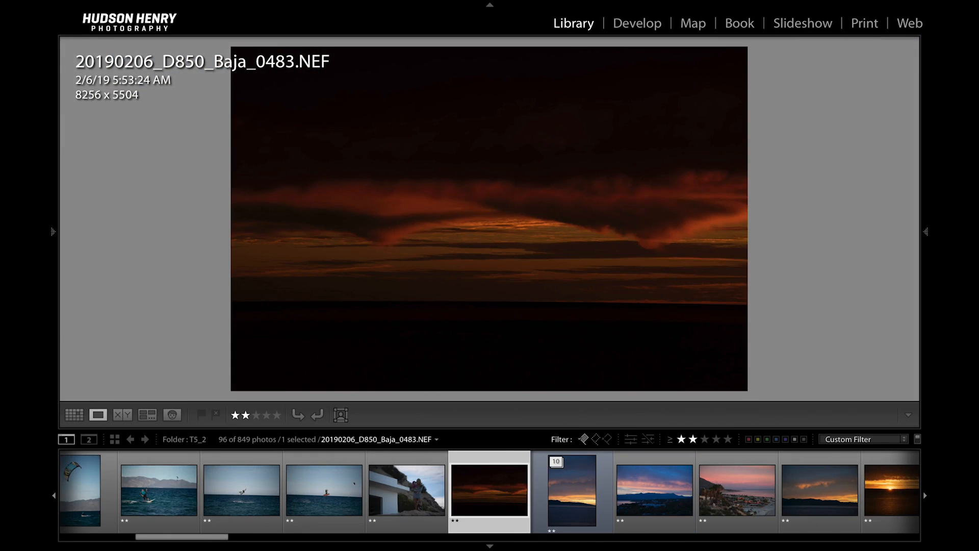
pyautogui.click(573, 482)
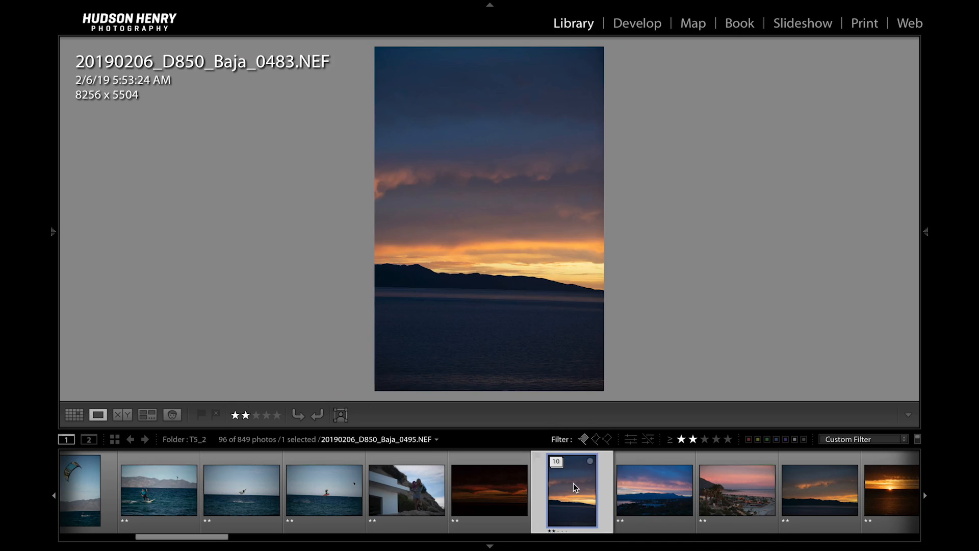
pyautogui.press('Right')
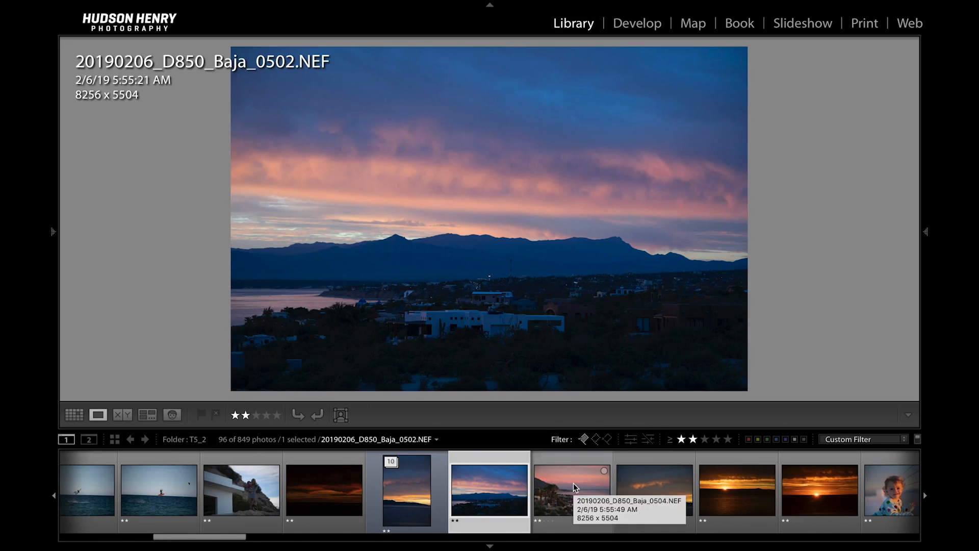
pyautogui.press('Right')
pyautogui.press('Right')
pyautogui.press('Right')
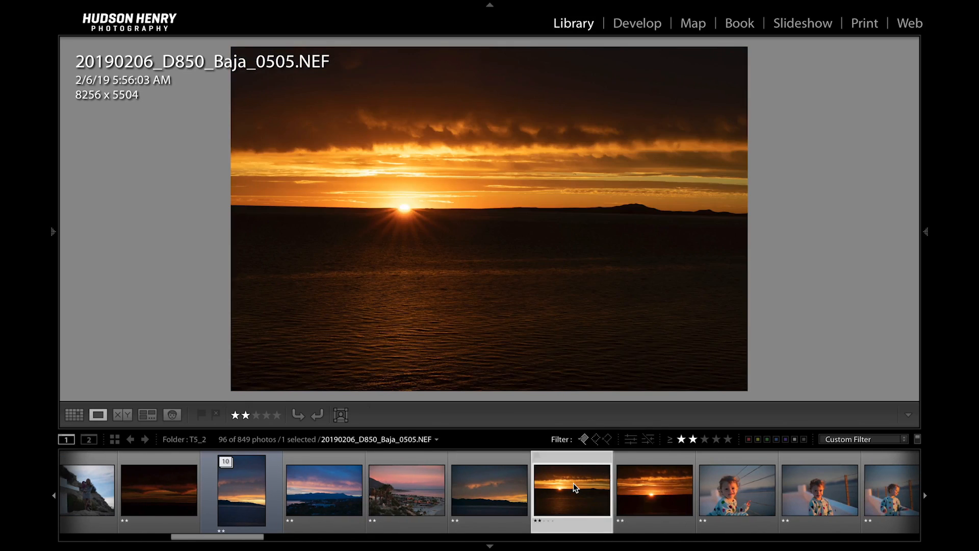
pyautogui.press('Right')
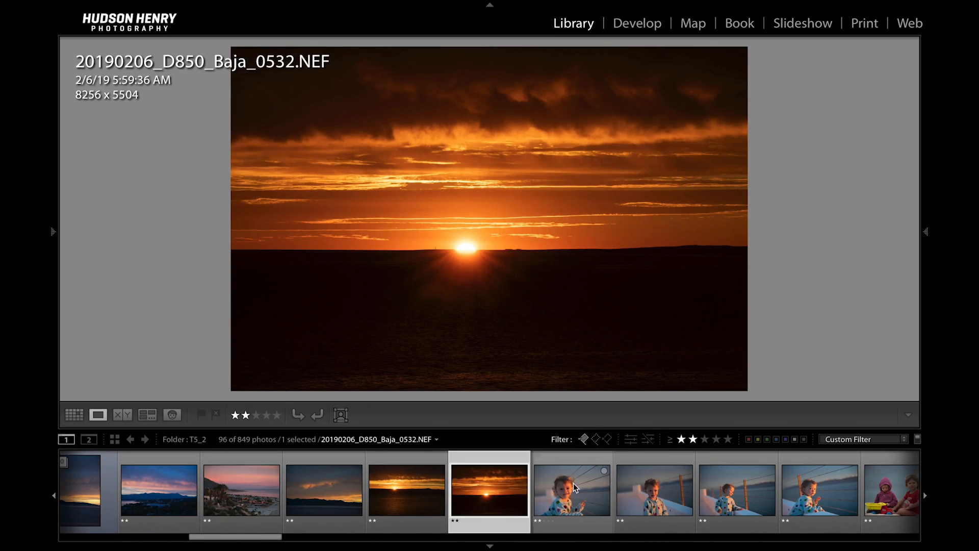
pyautogui.press('1')
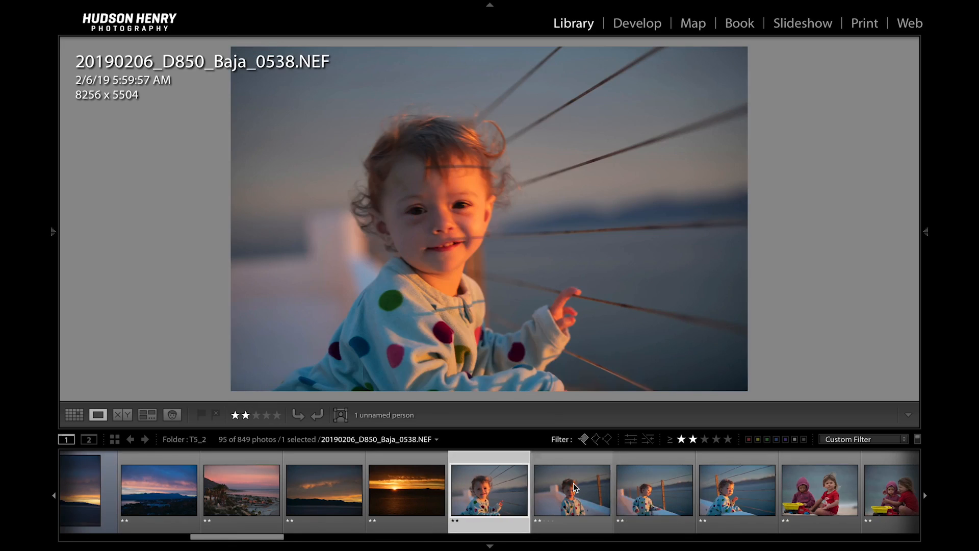
# - Review the 2-star photos of the child by the fence, the children on the beach and the kiteboarders, through Baja_0794
pyautogui.click(573, 487)
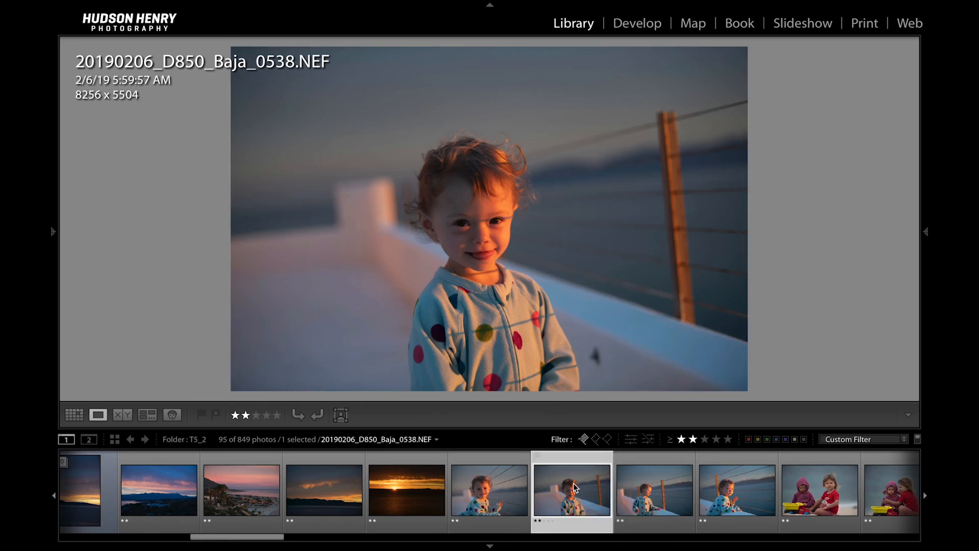
pyautogui.click(573, 488)
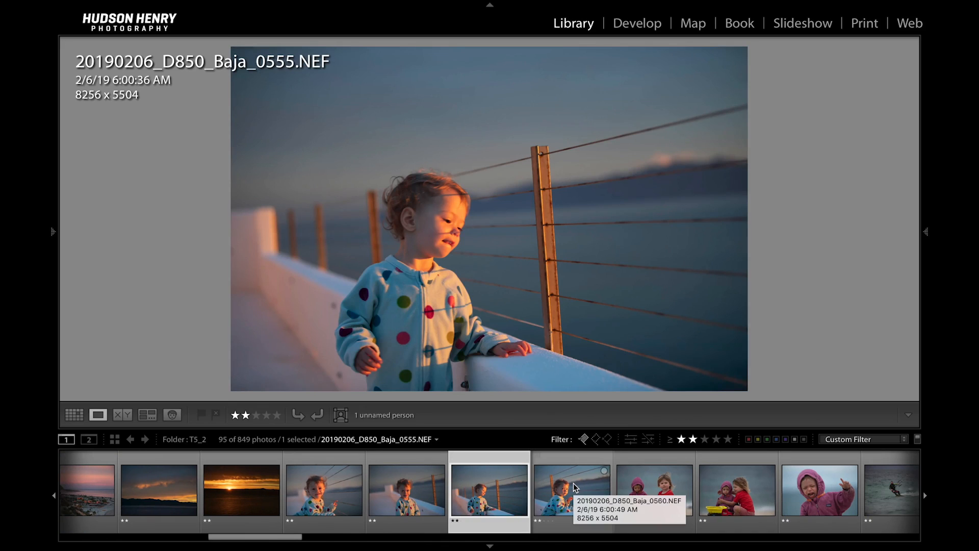
pyautogui.click(573, 483)
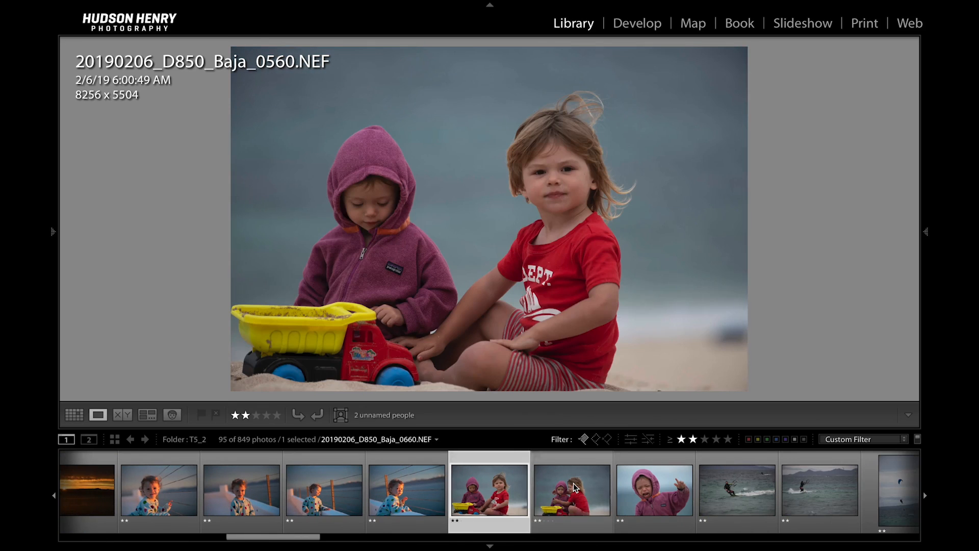
pyautogui.click(573, 483)
pyautogui.click(573, 482)
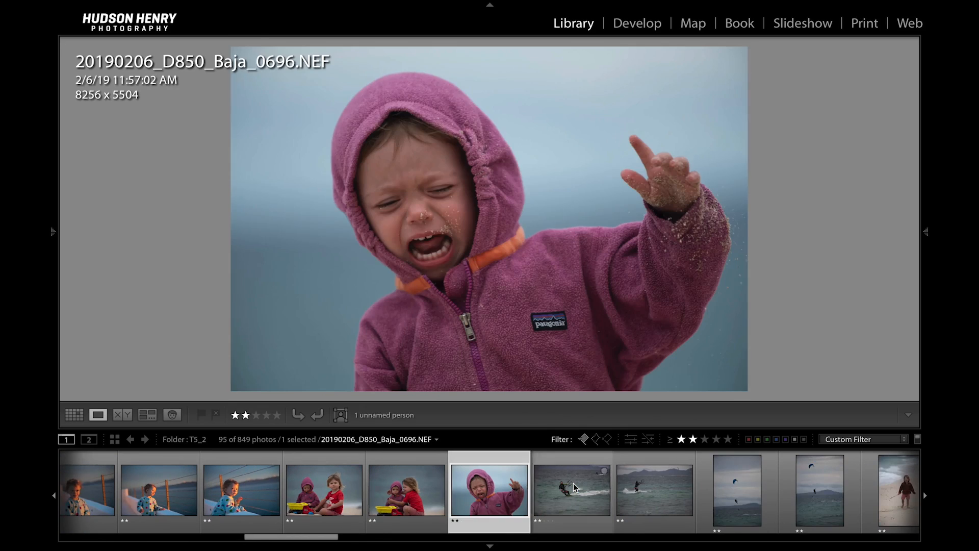
pyautogui.click(573, 482)
pyautogui.click(573, 482)
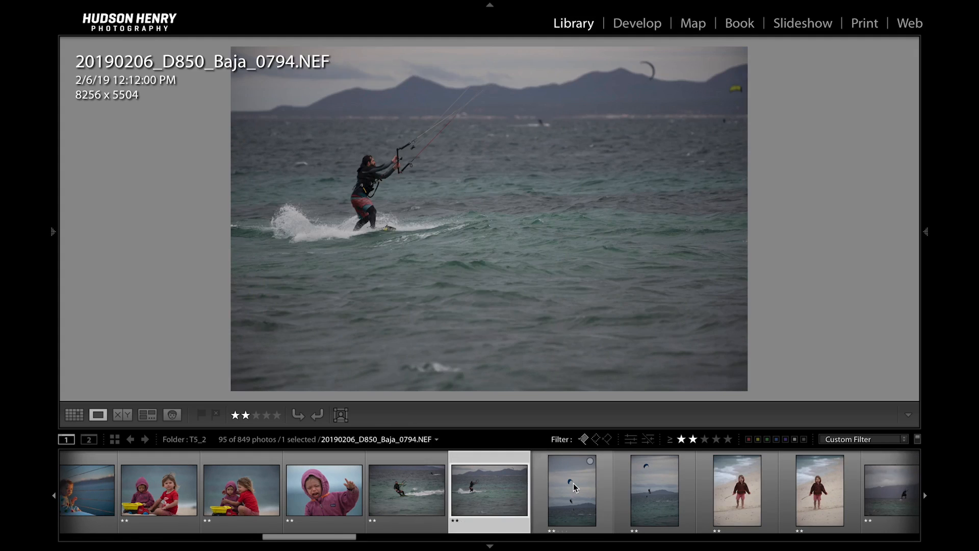
# - Return to kiteboarder photo Baja_0780, check the rider's face up close, and lower the photo to 1 star
pyautogui.press('Left')
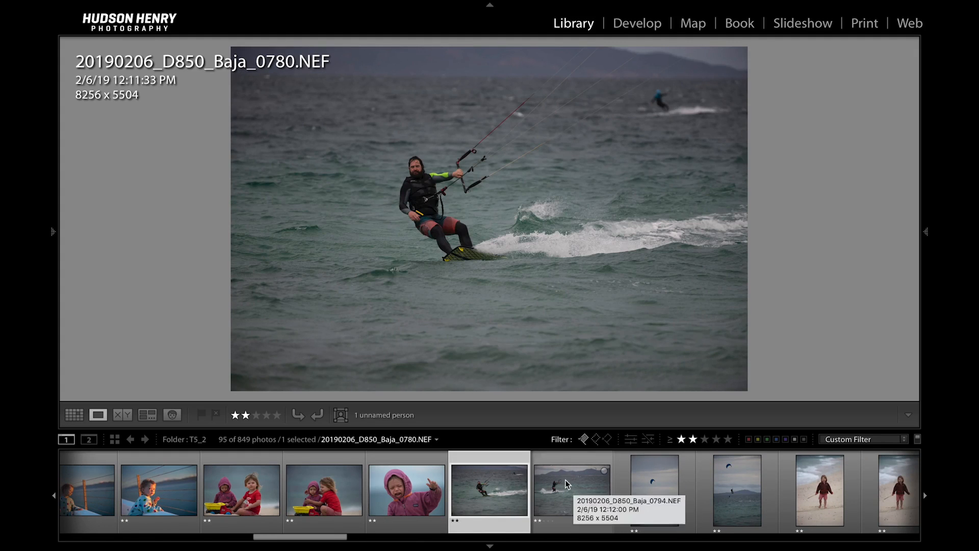
pyautogui.click(413, 167)
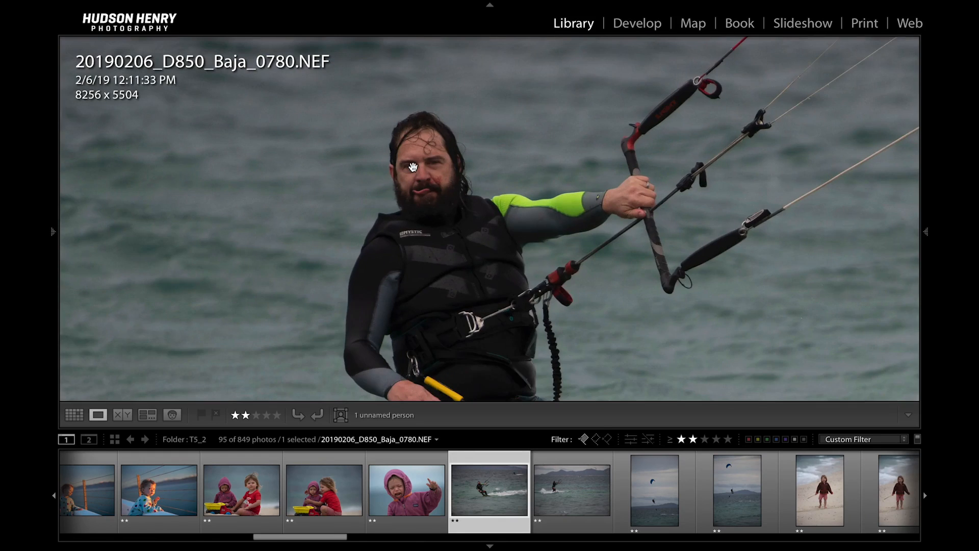
pyautogui.click(450, 223)
pyautogui.press('1')
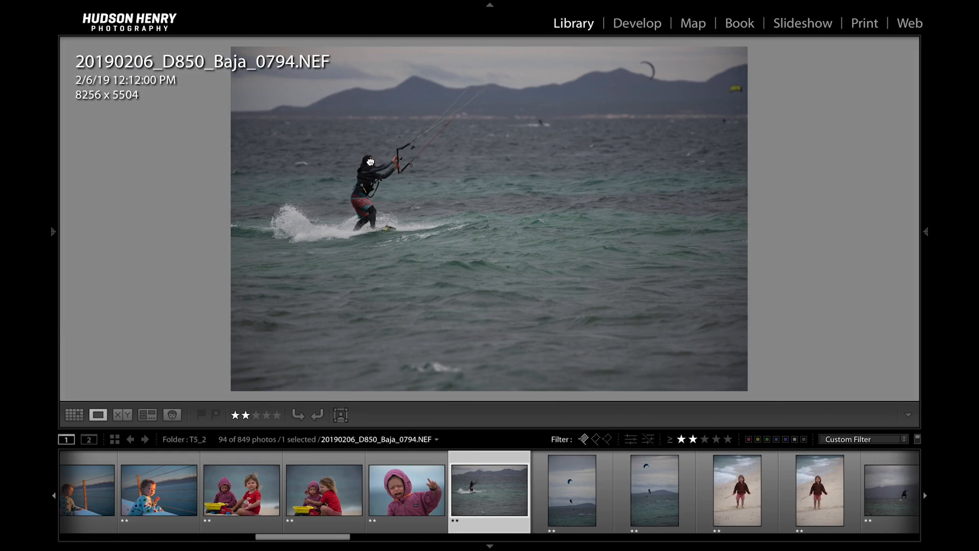
# - Inspect the kiteboarder in Baja_0794 up close and advance to the vertical jump frame Baja_0820
pyautogui.click(370, 162)
pyautogui.moveTo(393, 230); pyautogui.dragTo(382, 183)
pyautogui.click(383, 183)
pyautogui.press('Right')
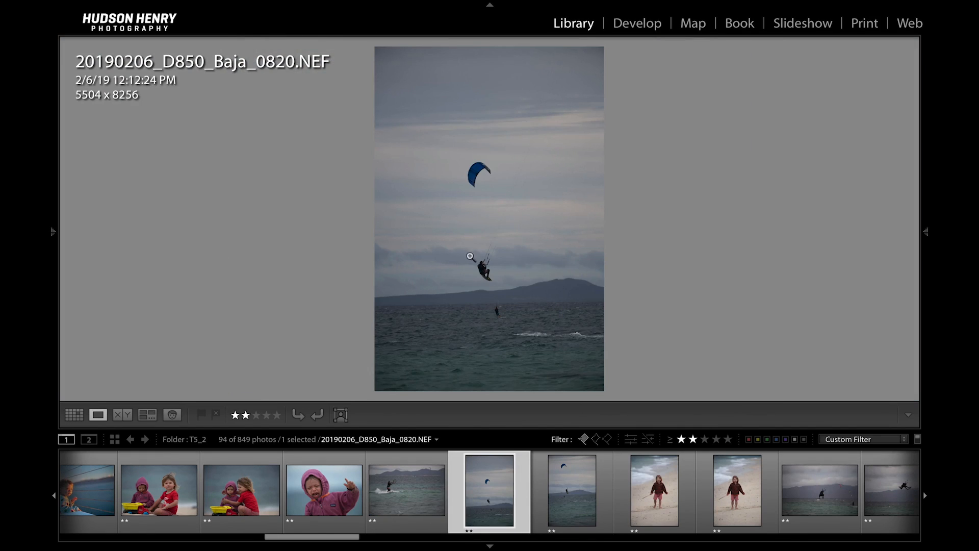
# - Compare the rider up close in Baja_0820 and Baja_0823, and drop Baja_0823 from the 2-star selection
pyautogui.click(486, 271)
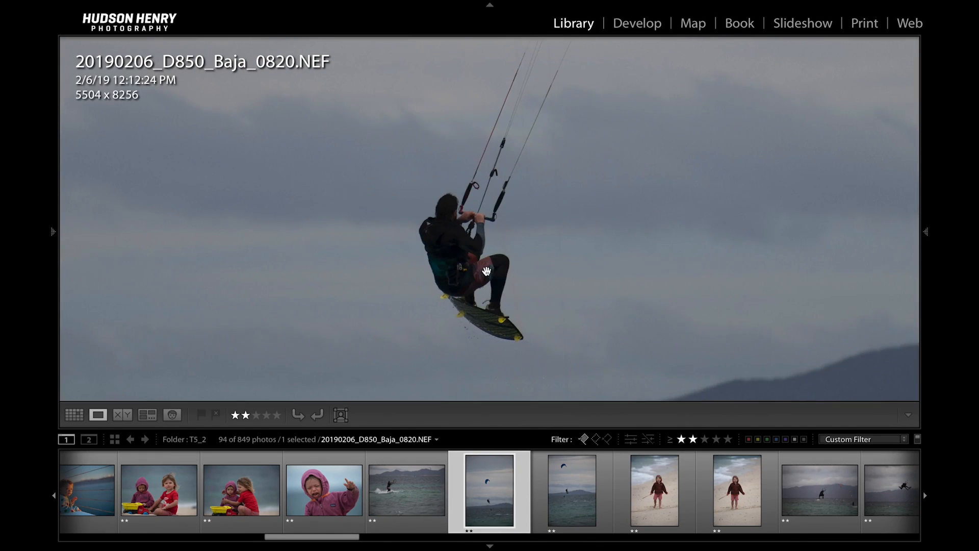
pyautogui.click(517, 302)
pyautogui.press('Right')
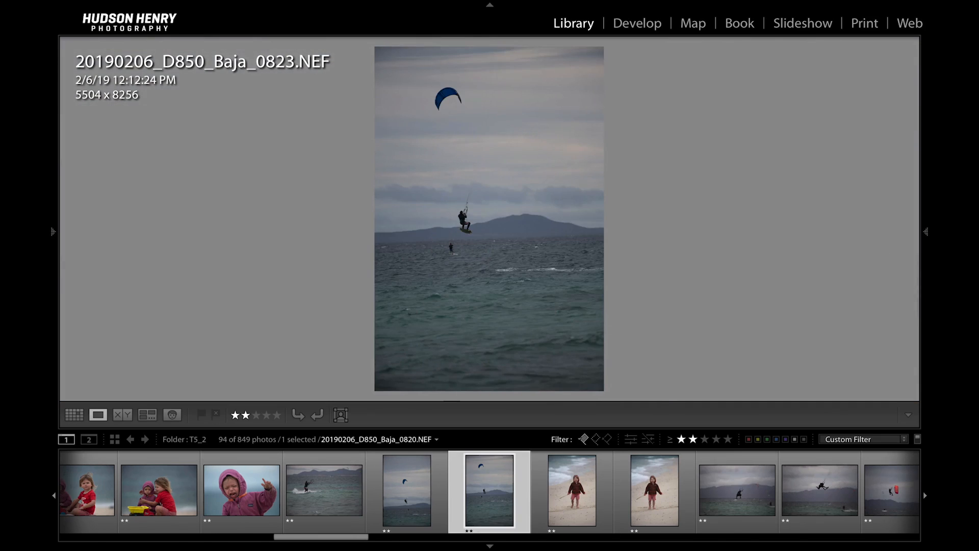
pyautogui.click(466, 223)
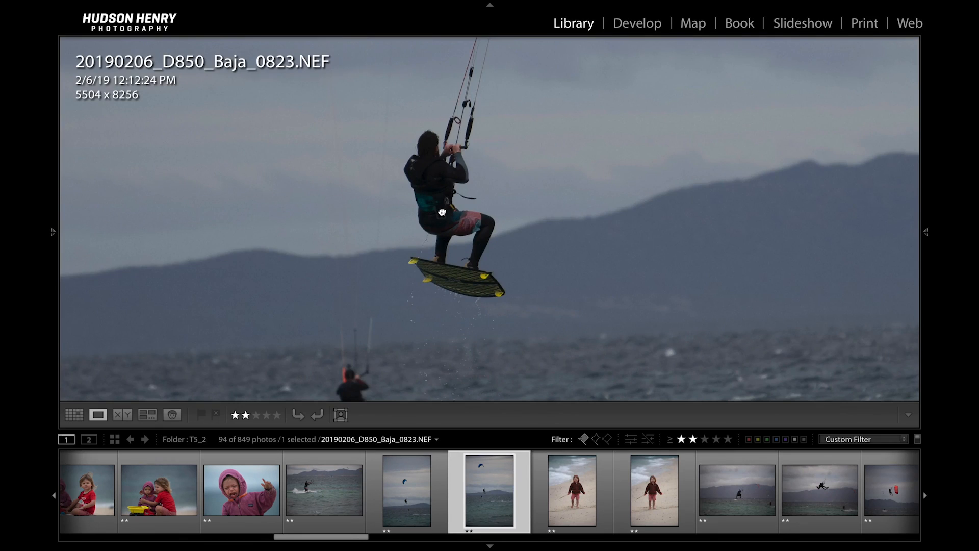
pyautogui.click(442, 212)
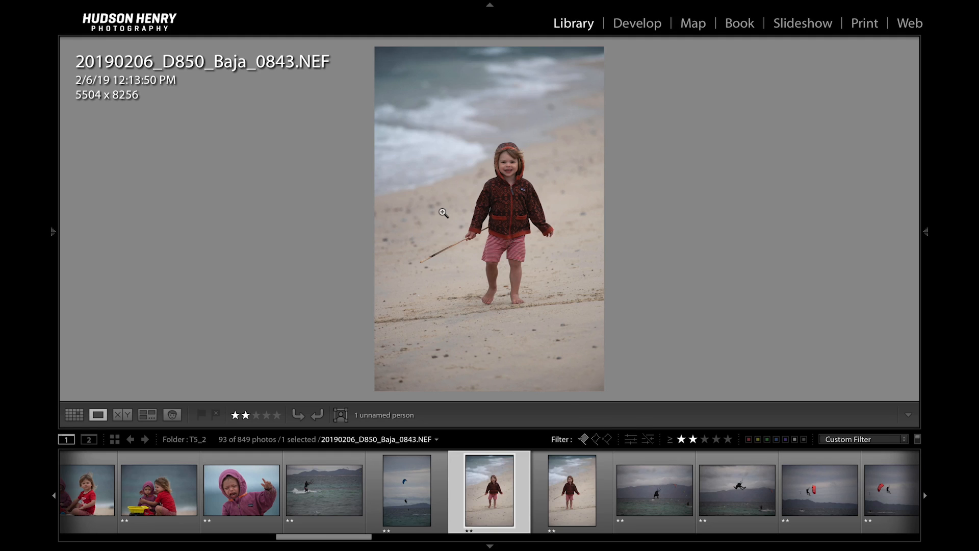
# - Review the beach portrait Baja_0844, compare the following kiteboarder jump with Baja_0871, and lower the earlier jump to 1 star
pyautogui.press('Right')
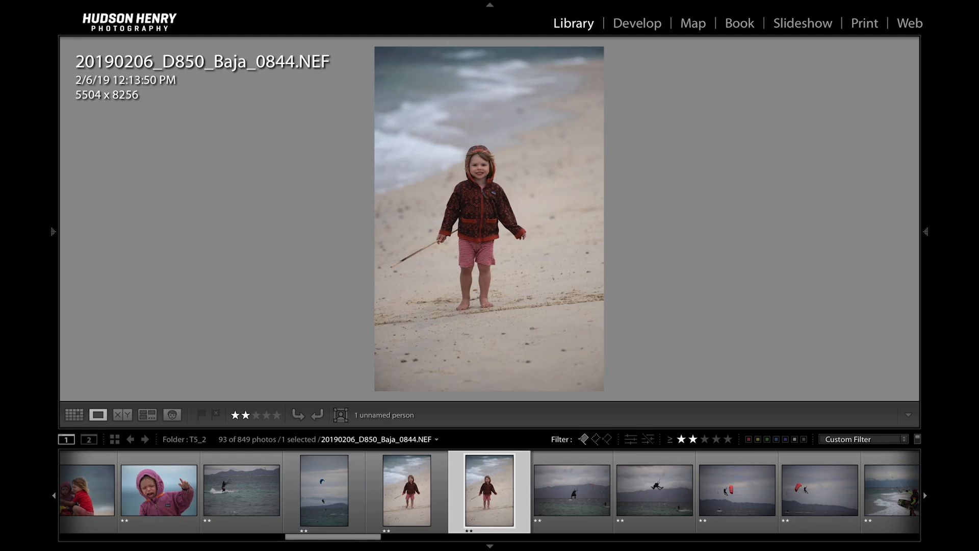
pyautogui.press('Right')
pyautogui.press('Right')
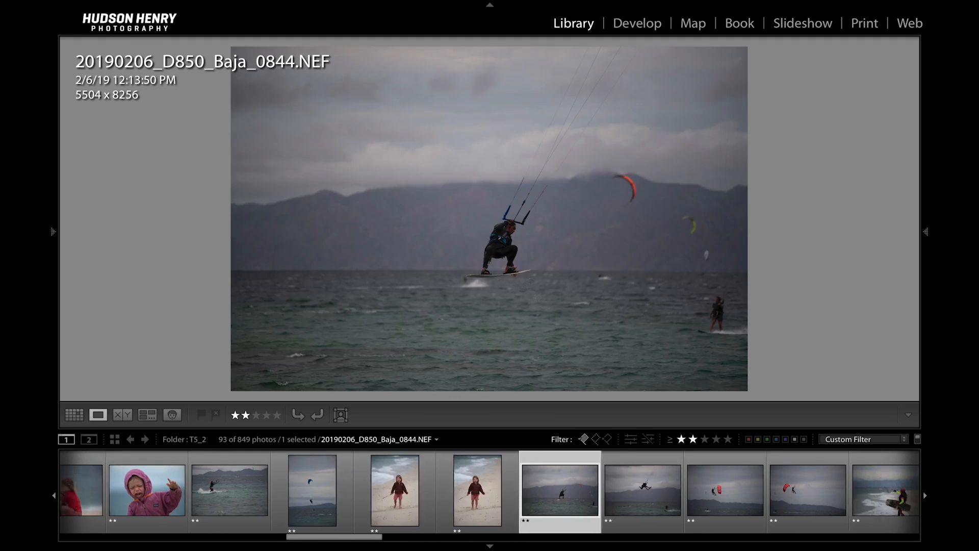
pyautogui.press('Right')
pyautogui.press('Left')
pyautogui.press('1')
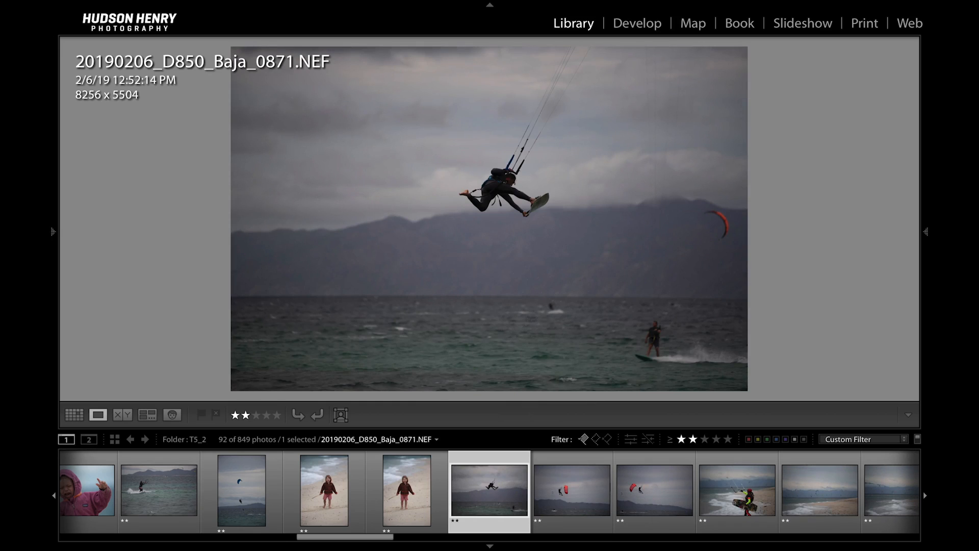
# - Inspect the kiteboarder in Baja_0896 up close and turn off the 2-star filter to reveal the neighbouring burst frames
pyautogui.press('Right')
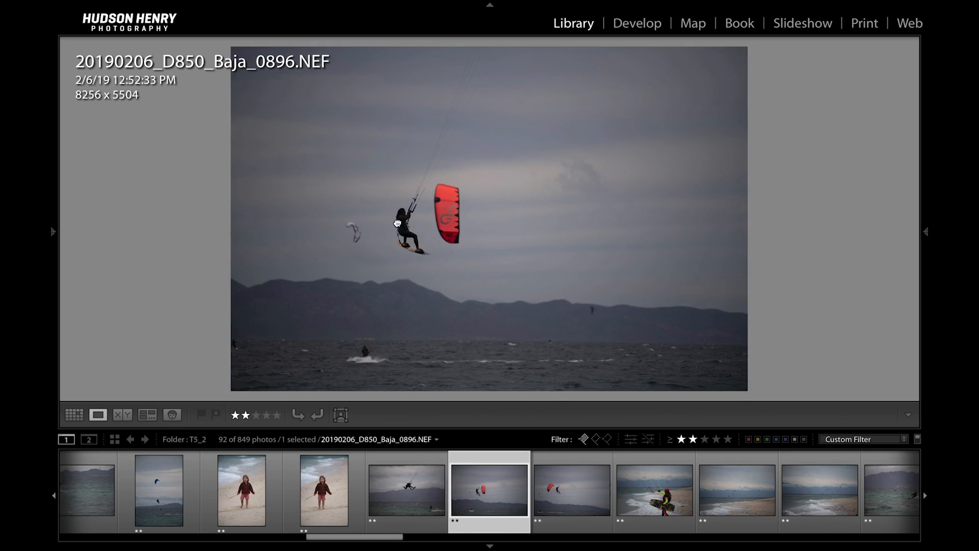
pyautogui.click(396, 222)
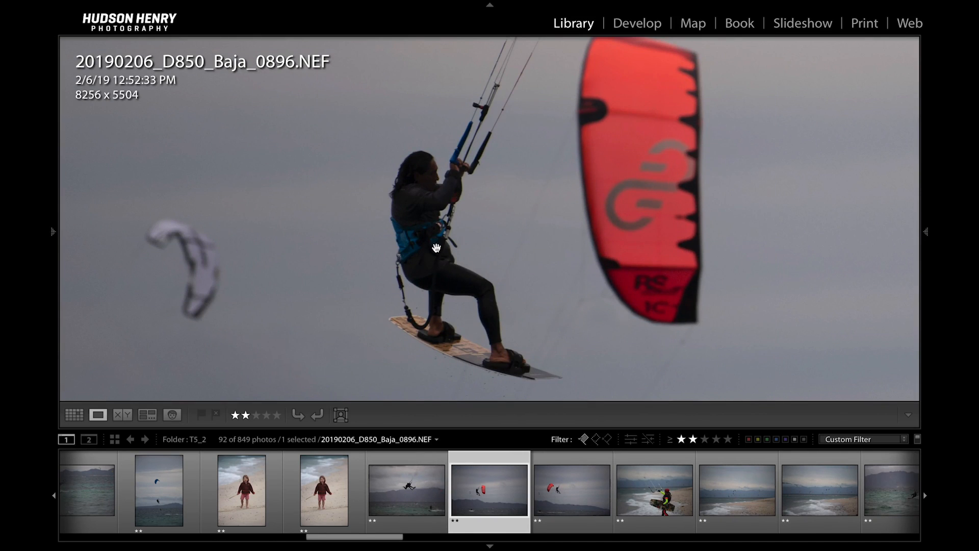
pyautogui.click(693, 439)
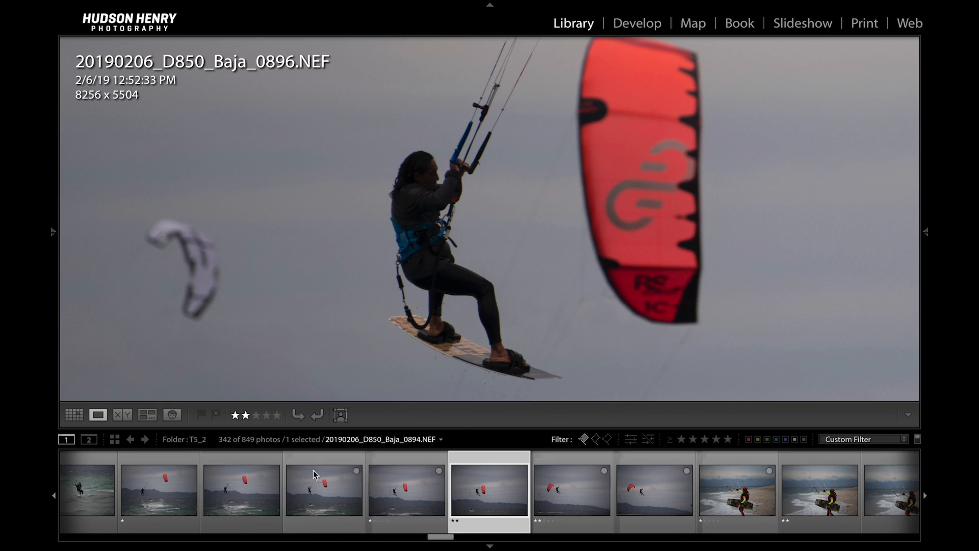
# - Compare the rider up close across burst frames Baja_0893 to Baja_0896, restore the 2-star filter, and view Baja_0896 whole
pyautogui.click(220, 499)
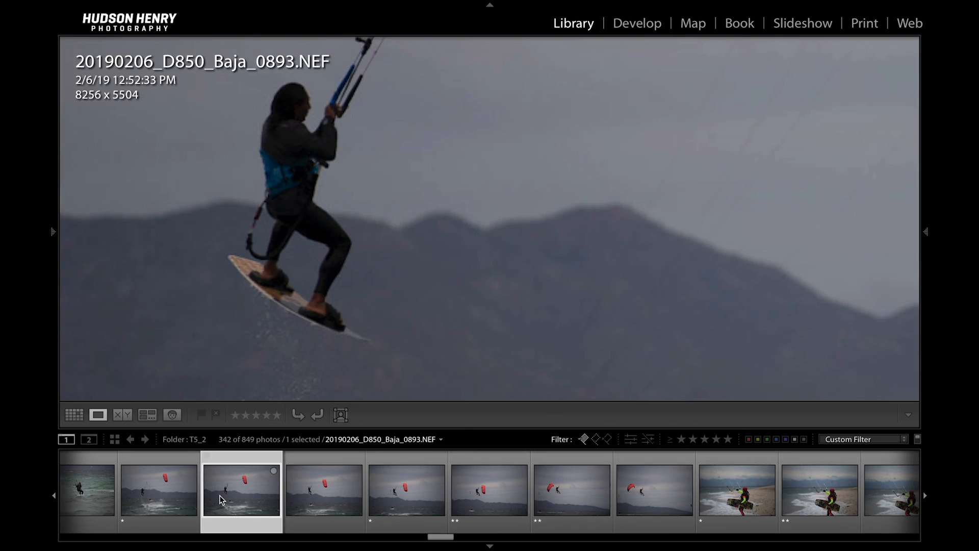
pyautogui.press('Right')
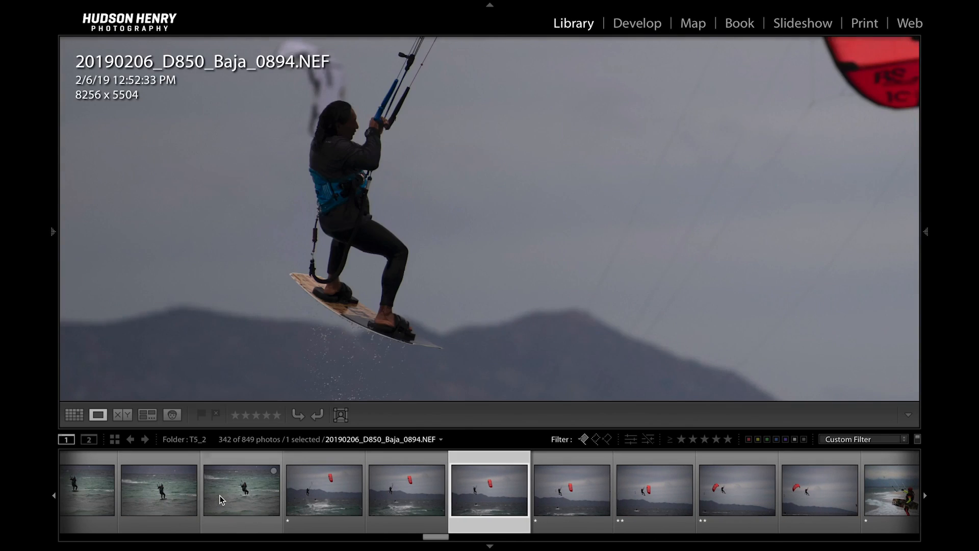
pyautogui.press('Right')
pyautogui.press('Right')
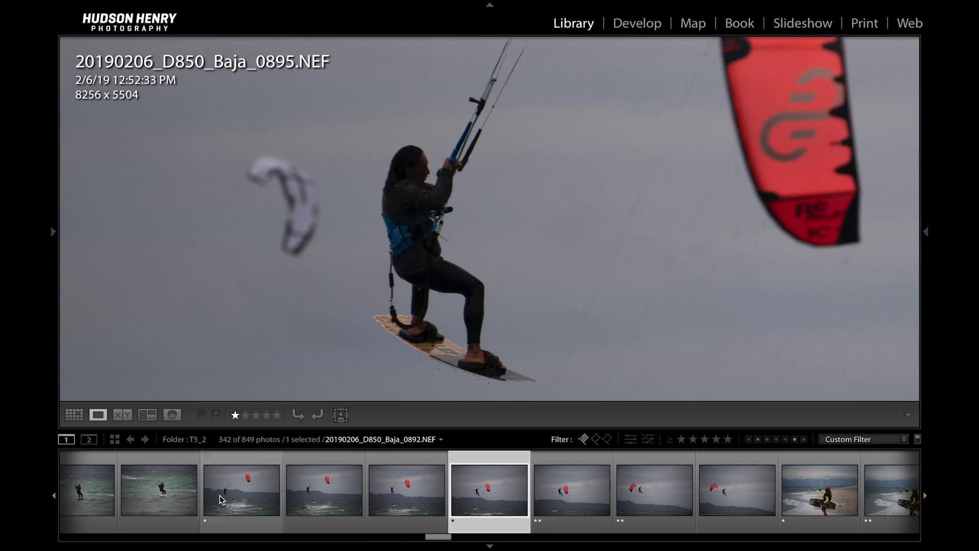
pyautogui.press('Left')
pyautogui.press('Left')
pyautogui.press('Left')
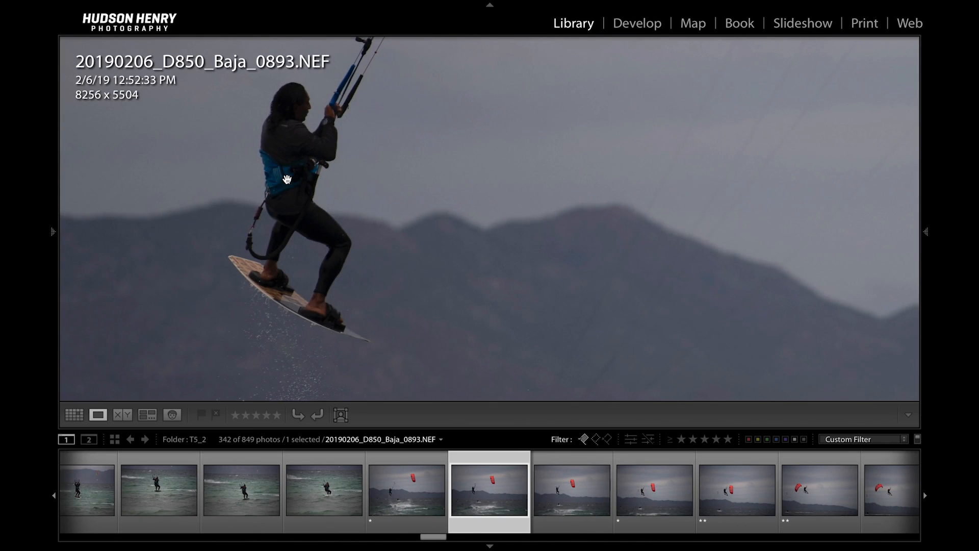
pyautogui.click(646, 498)
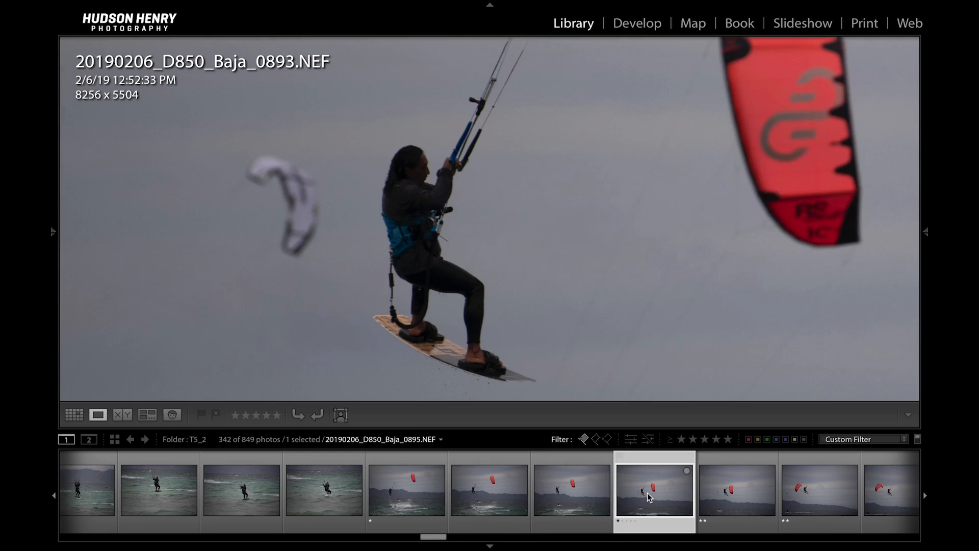
pyautogui.click(739, 496)
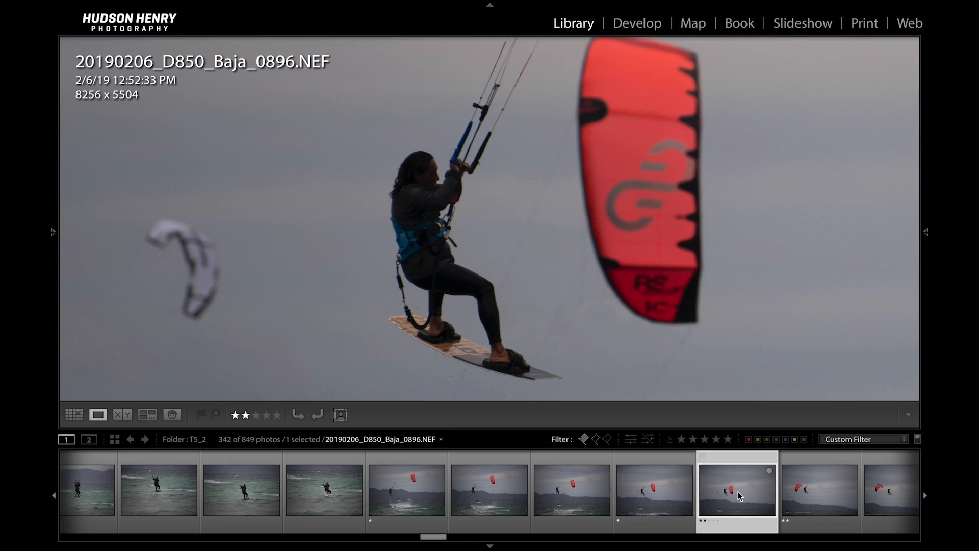
pyautogui.click(693, 439)
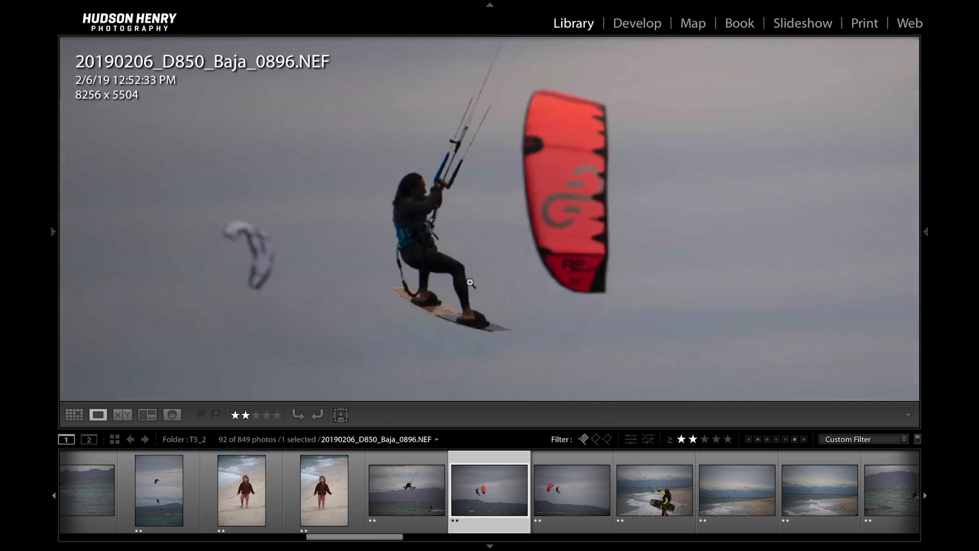
pyautogui.click(470, 282)
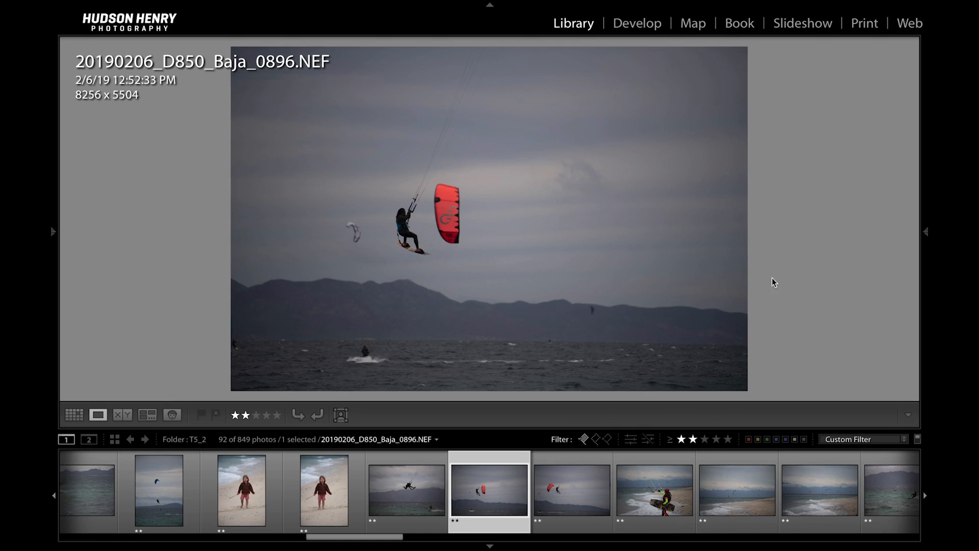
# - Compare Baja_0899 with the adjacent unrated frame Baja_0900 with the star filter off, and restore the 2-star filter
pyautogui.click(577, 491)
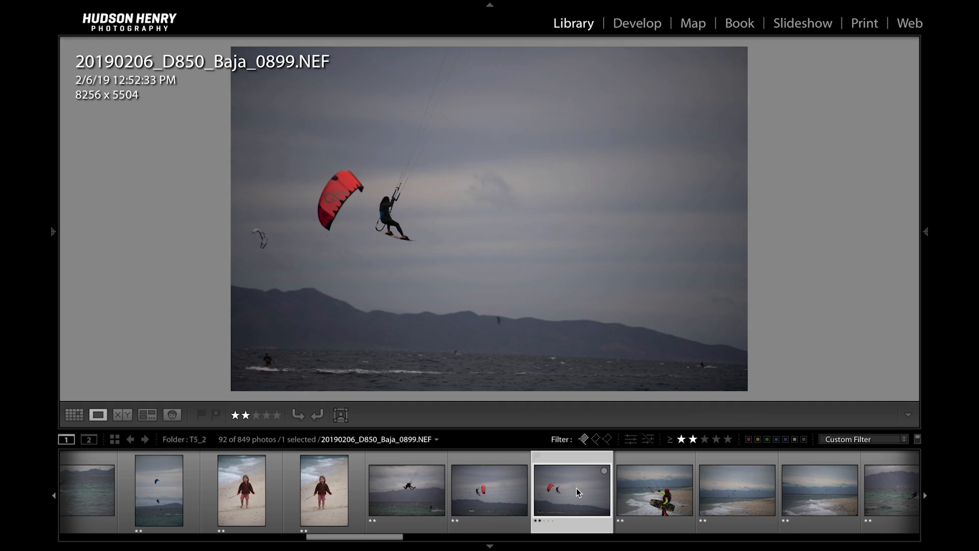
pyautogui.click(692, 439)
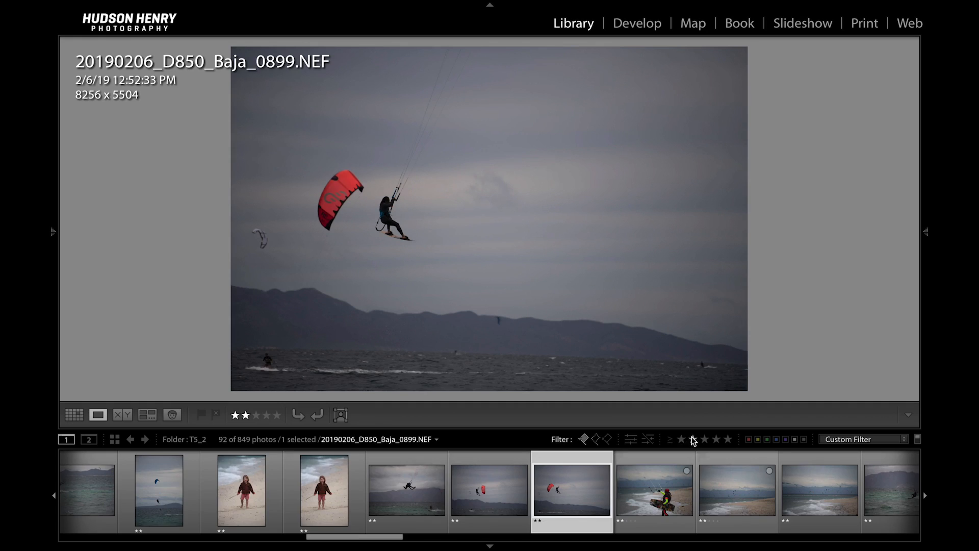
pyautogui.click(566, 501)
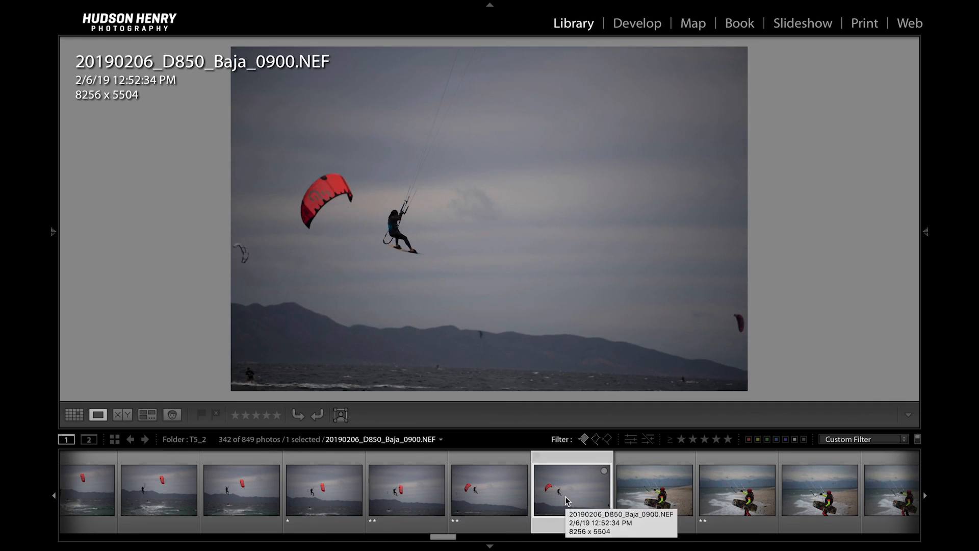
pyautogui.click(693, 439)
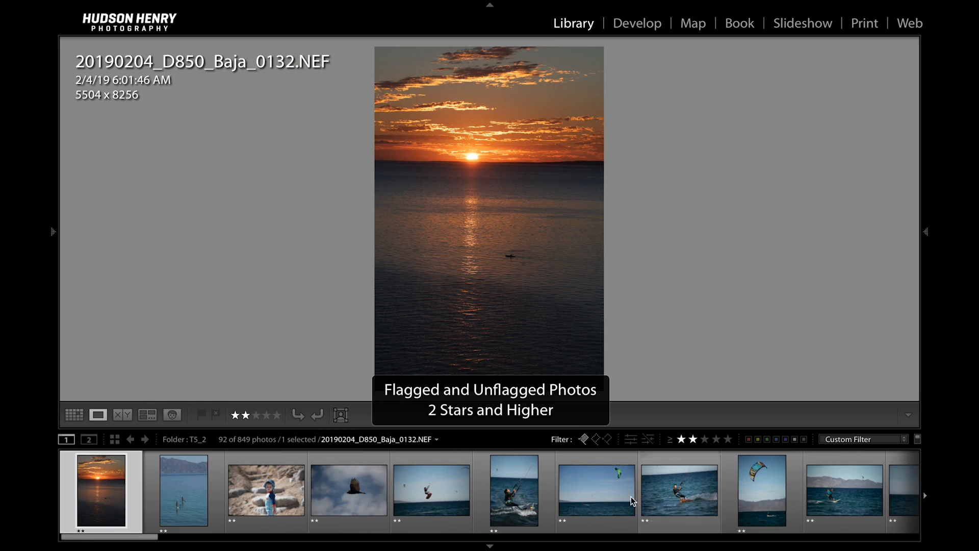
# - Find and open the kiteboarder jump Baja_0871, and turn off the 2-star filter to reveal its burst frames
pyautogui.scroll(-10, 632, 515)
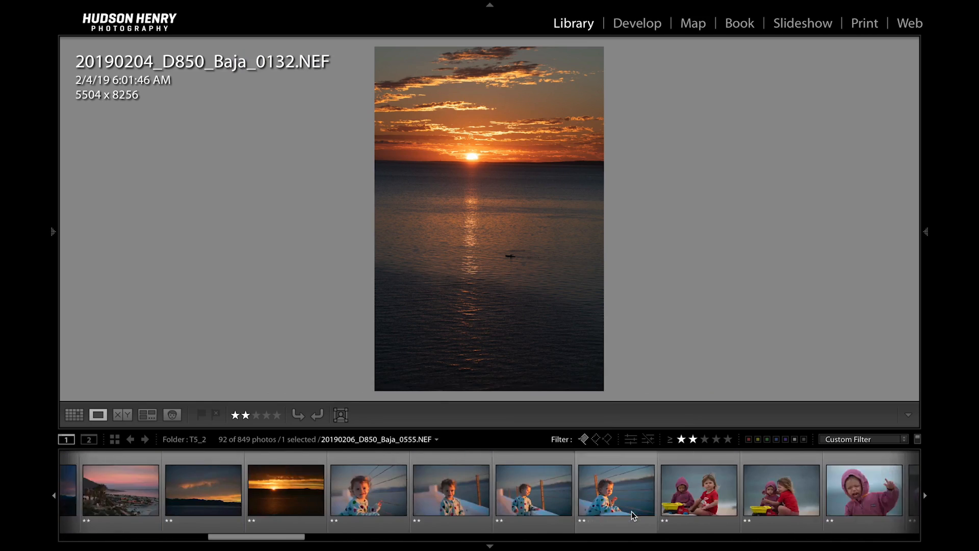
pyautogui.scroll(-5, 633, 515)
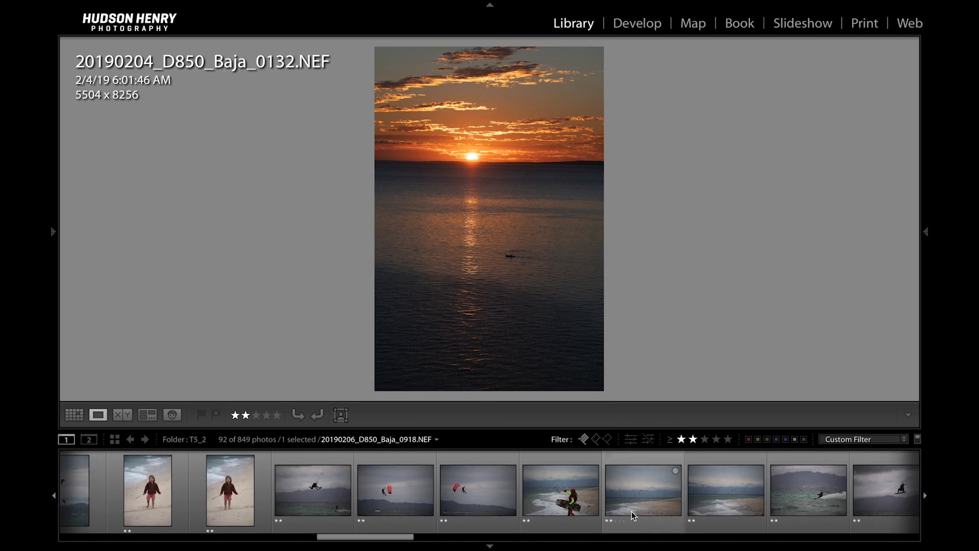
pyautogui.click(462, 492)
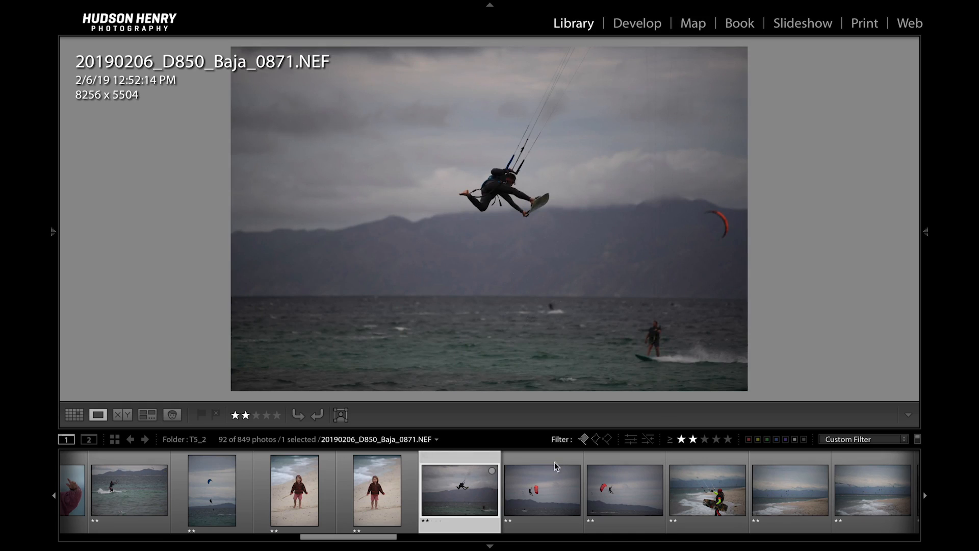
pyautogui.click(693, 440)
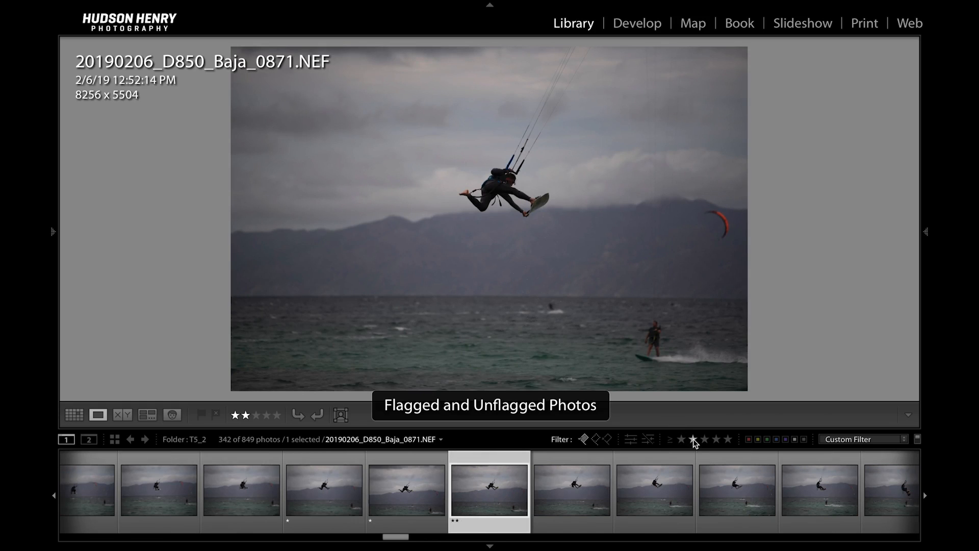
# - Restore the 2-star filter, go to Baja_0913, and inspect the kiteboarder's face and gear up close
pyautogui.click(693, 439)
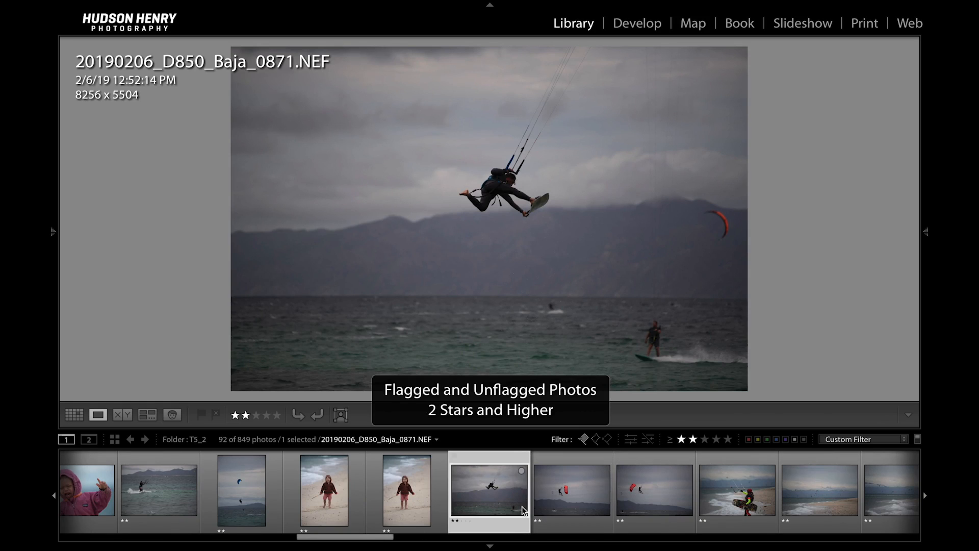
pyautogui.click(574, 496)
pyautogui.press('Right')
pyautogui.press('Right')
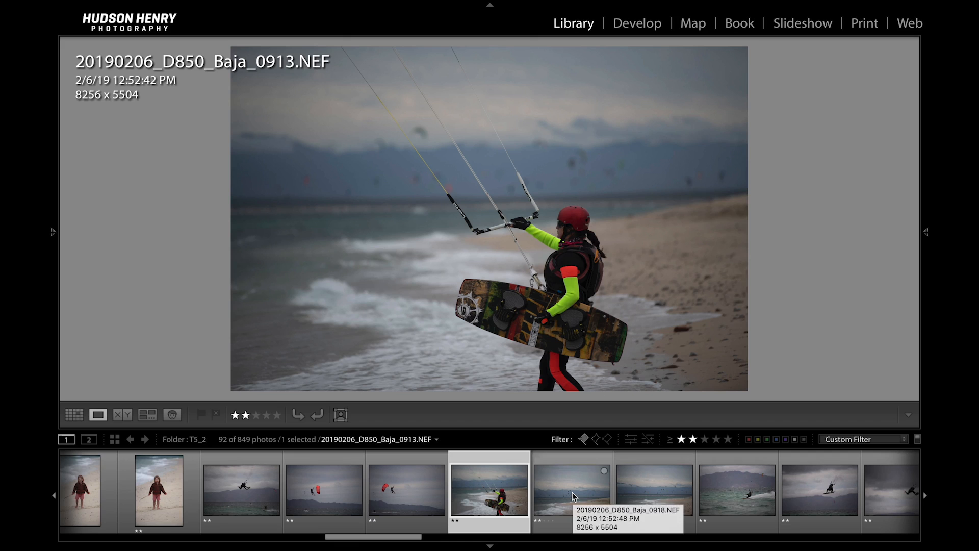
pyautogui.click(563, 229)
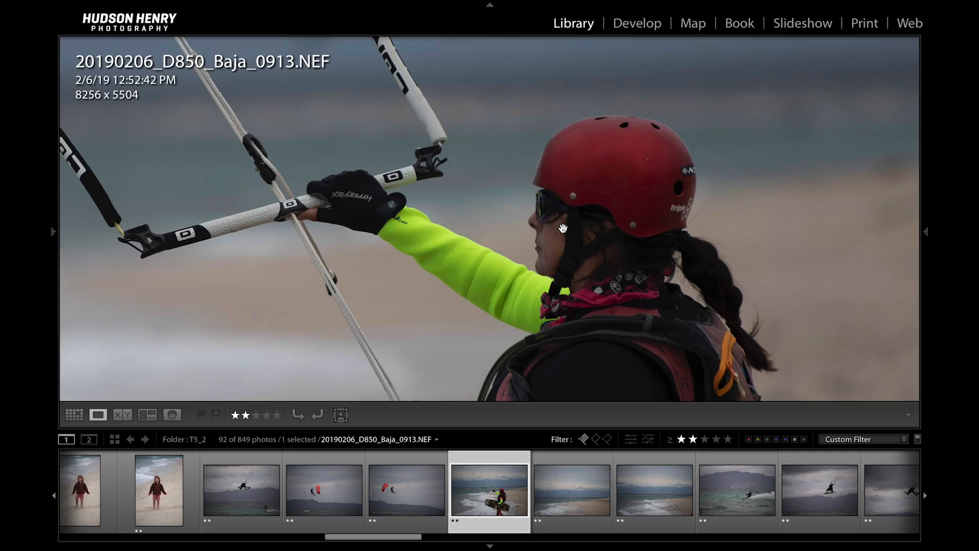
pyautogui.click(563, 229)
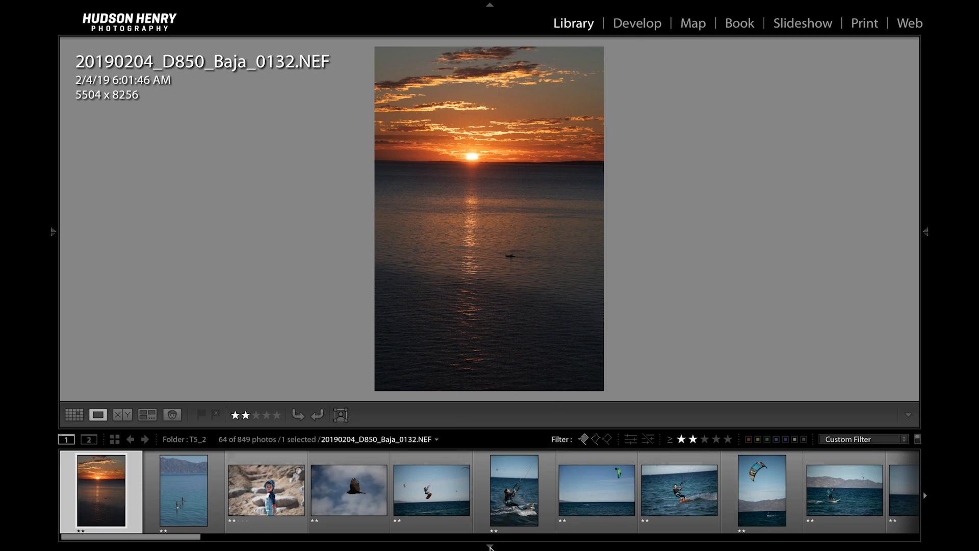
# - Hide the filmstrip and review the refined 2-star selections one by one, from Baja_0132 past the pink dusk seascape Baja_1485
pyautogui.click(490, 546)
pyautogui.press('Right')
pyautogui.press('Right')
pyautogui.press('Right')
pyautogui.press('Right')
pyautogui.press('Right')
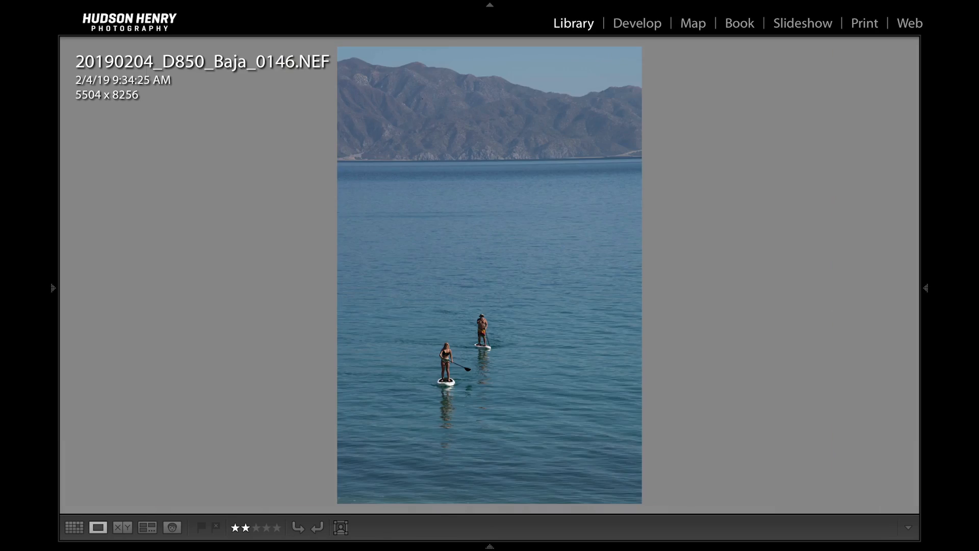
pyautogui.press('Right')
pyautogui.press('Right')
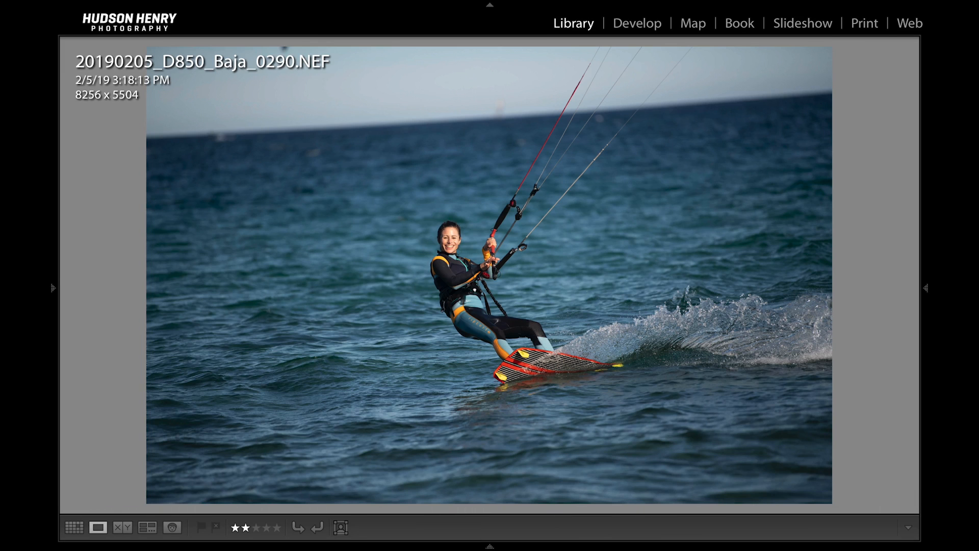
pyautogui.press('Right')
pyautogui.press('Right')
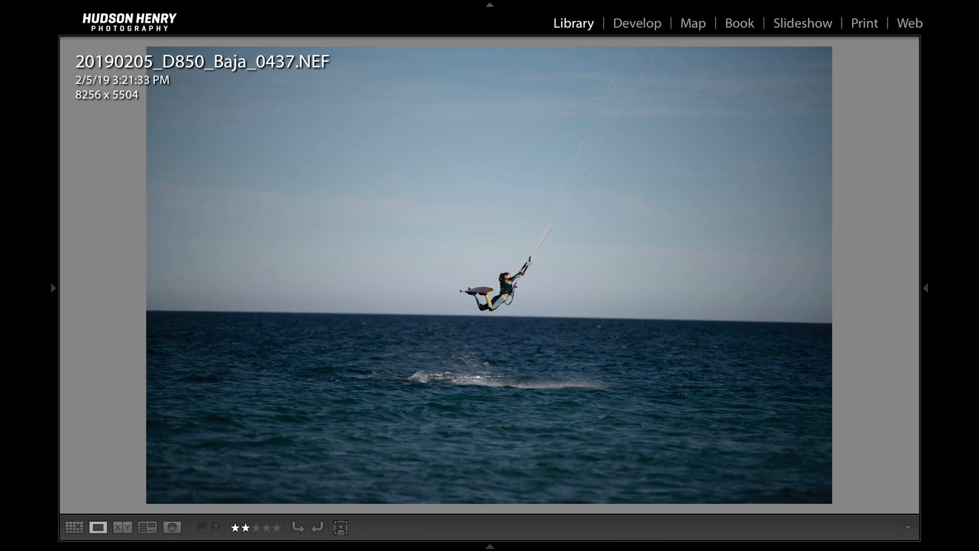
pyautogui.press('Right')
pyautogui.press('Right')
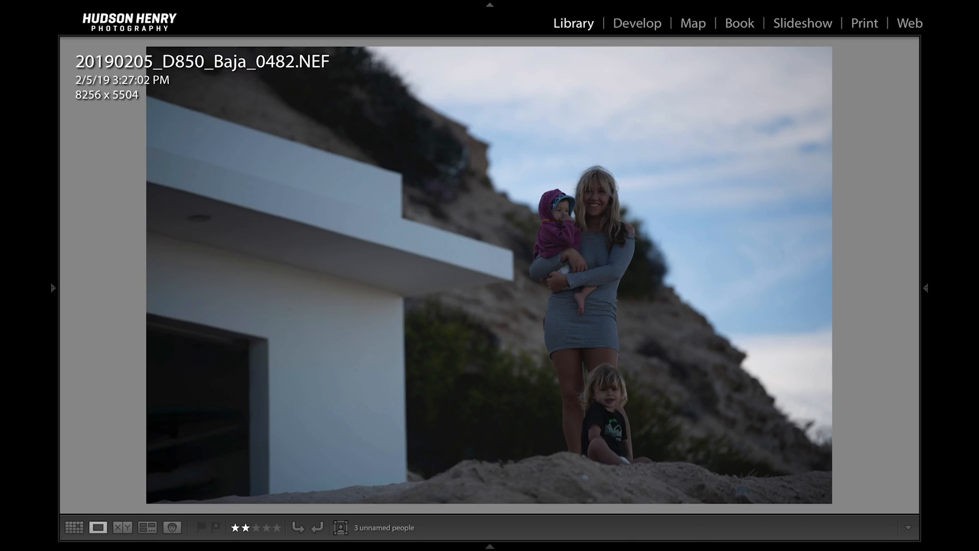
pyautogui.press('Right')
pyautogui.press('Right')
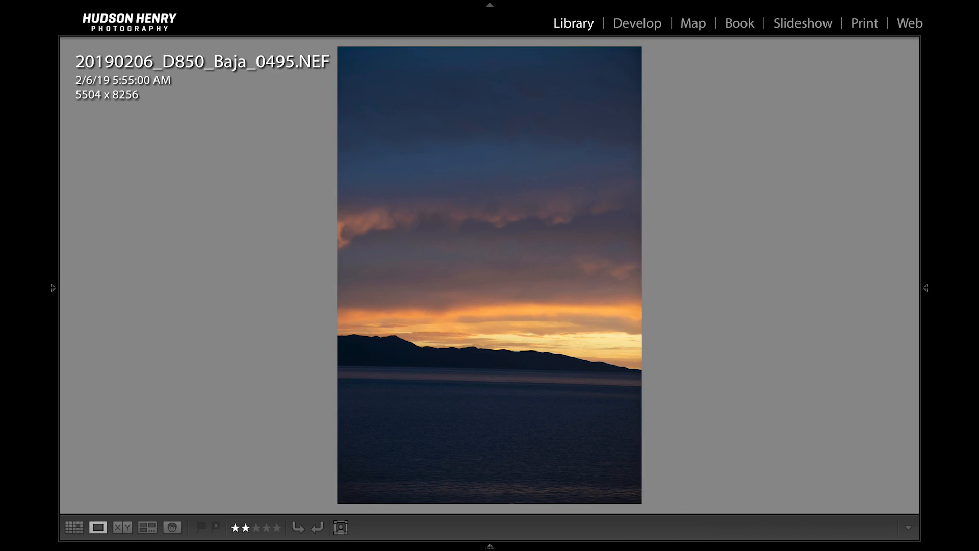
pyautogui.press('Right')
pyautogui.press('Right')
pyautogui.press('Right')
pyautogui.press('Right')
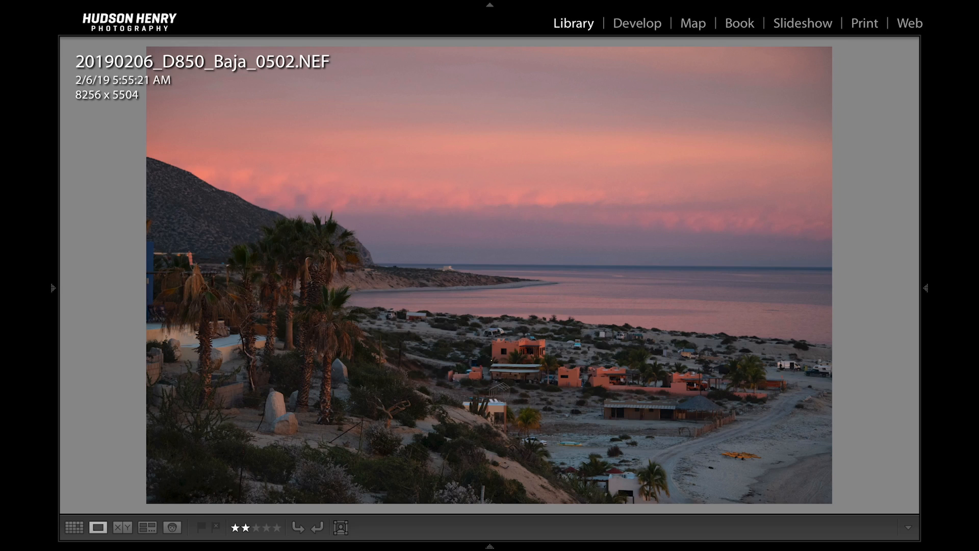
pyautogui.press('Right')
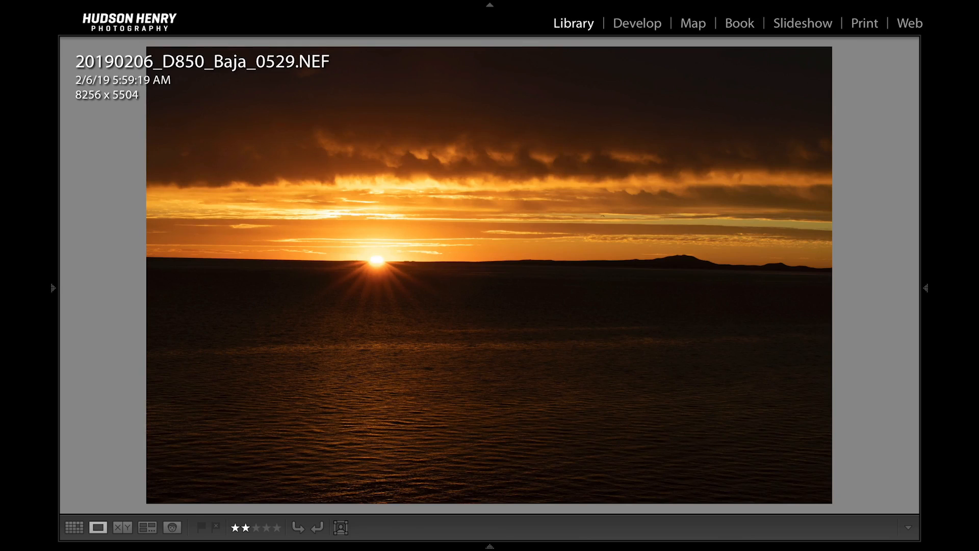
pyautogui.press('Right')
pyautogui.press('Right')
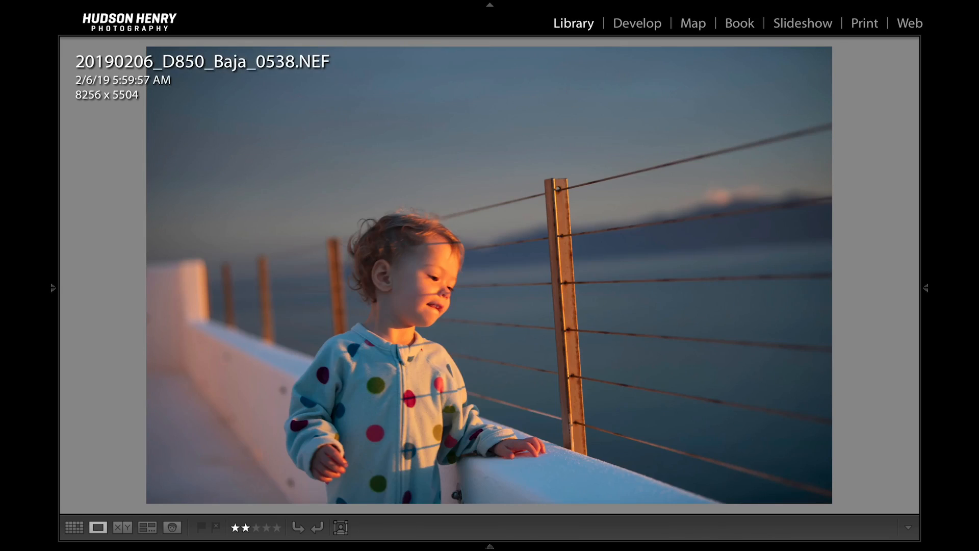
pyautogui.press('Right')
pyautogui.press('Right')
pyautogui.press('Right')
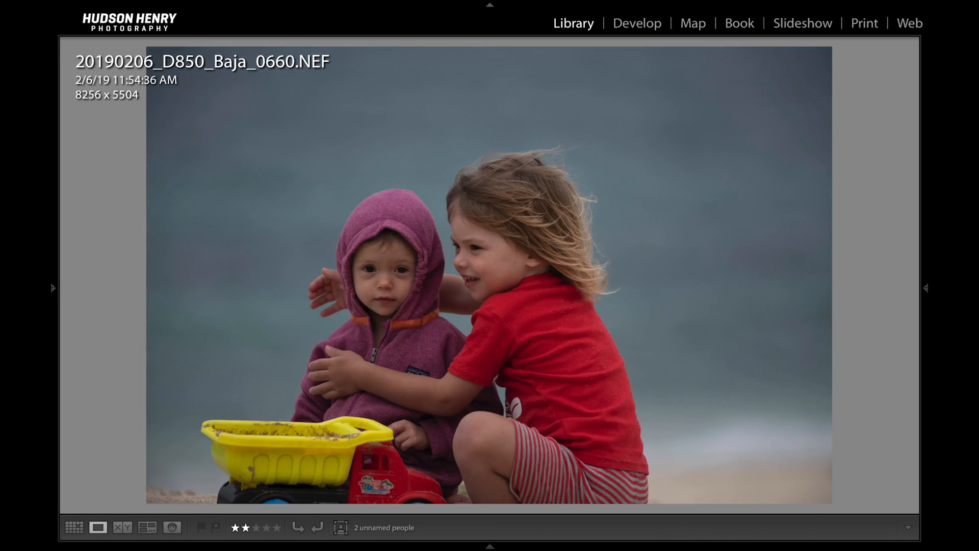
pyautogui.press('Right')
pyautogui.press('Right')
pyautogui.press('Right')
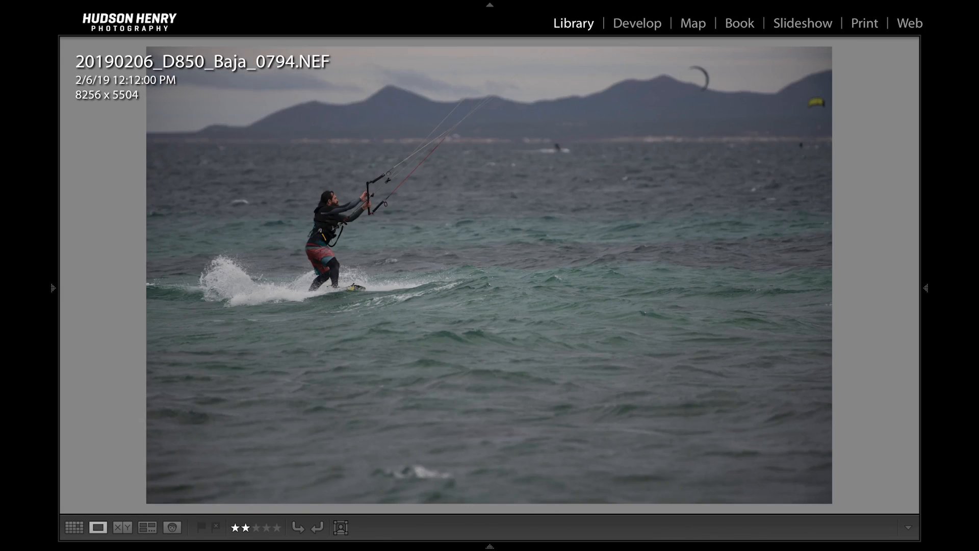
pyautogui.press('Right')
pyautogui.press('Right')
pyautogui.press('Right')
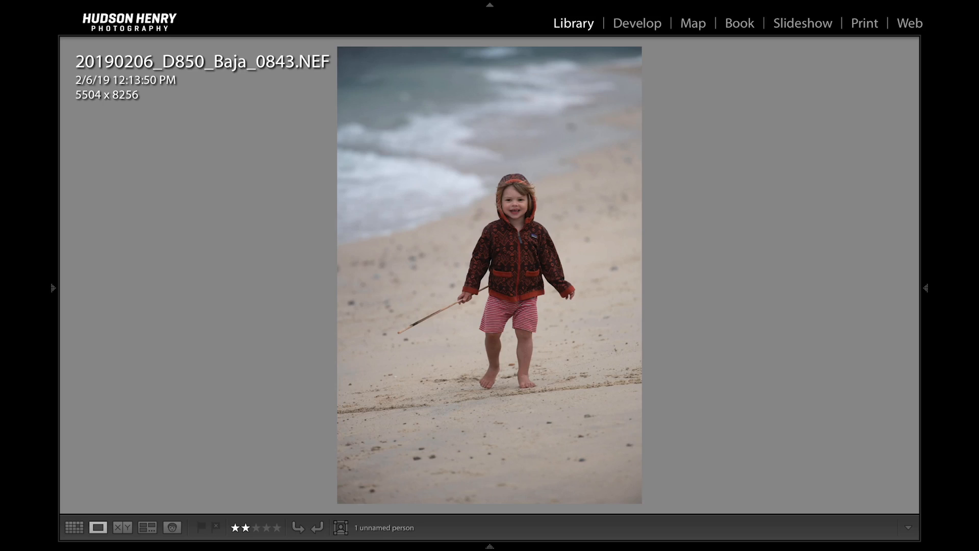
pyautogui.press('Right')
pyautogui.press('Right')
pyautogui.press('Right')
pyautogui.press('Right')
pyautogui.press('Right')
pyautogui.press('Right')
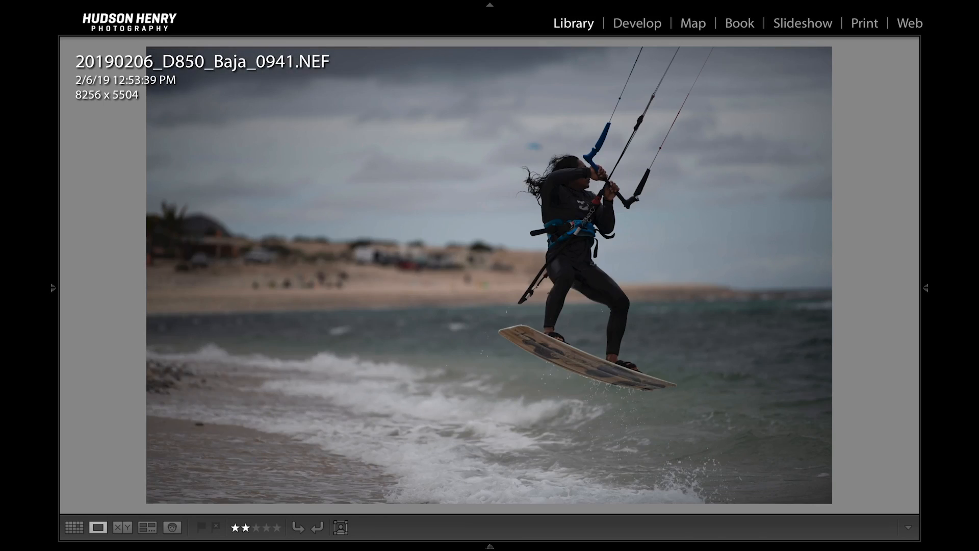
pyautogui.press('Right')
pyautogui.press('Right')
pyautogui.press('Right')
pyautogui.press('Right')
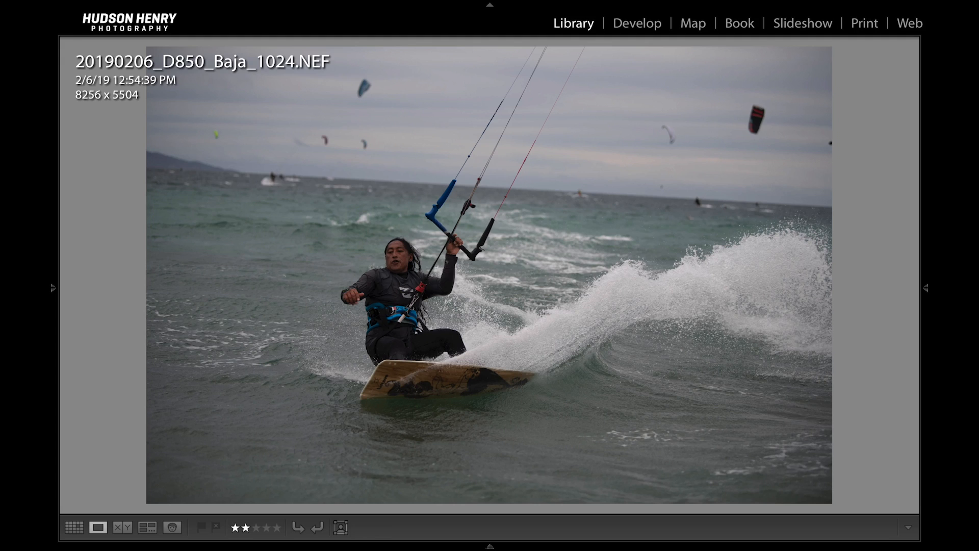
pyautogui.press('Right')
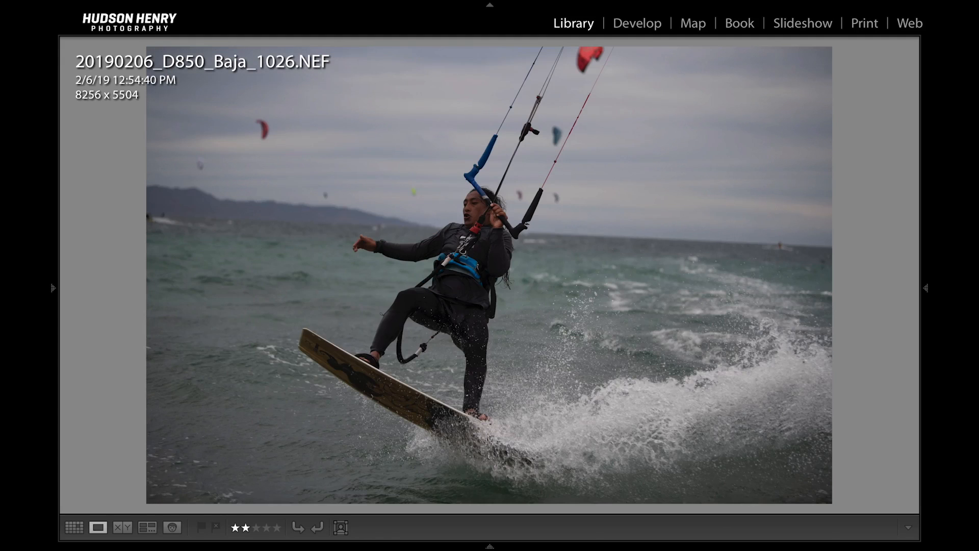
pyautogui.press('Right')
pyautogui.press('Right')
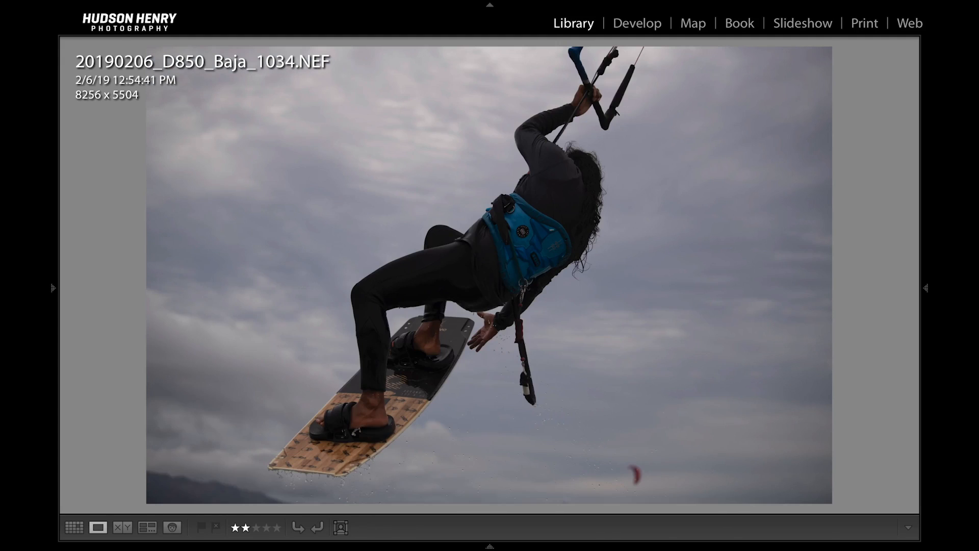
pyautogui.press('Right')
pyautogui.press('Right')
pyautogui.press('Right')
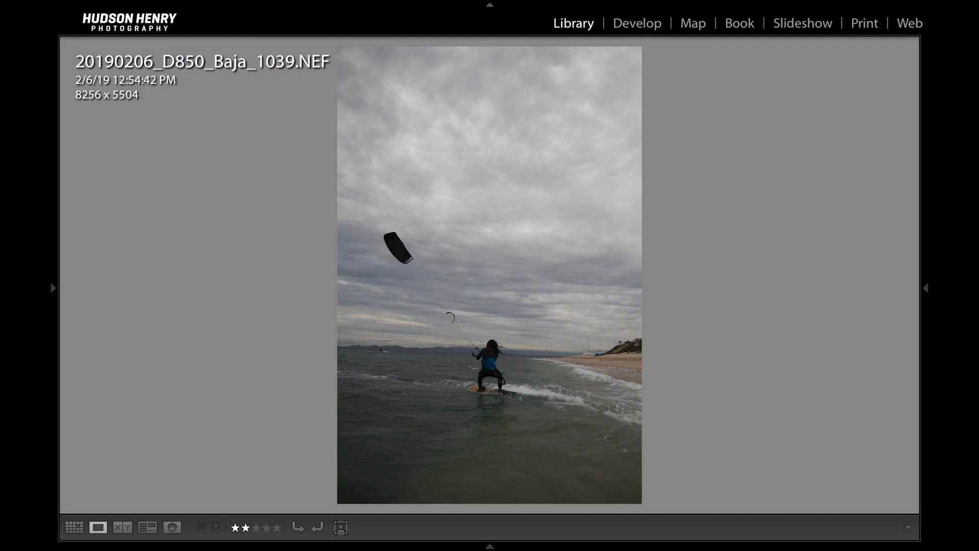
pyautogui.press('Right')
pyautogui.press('Right')
pyautogui.press('Right')
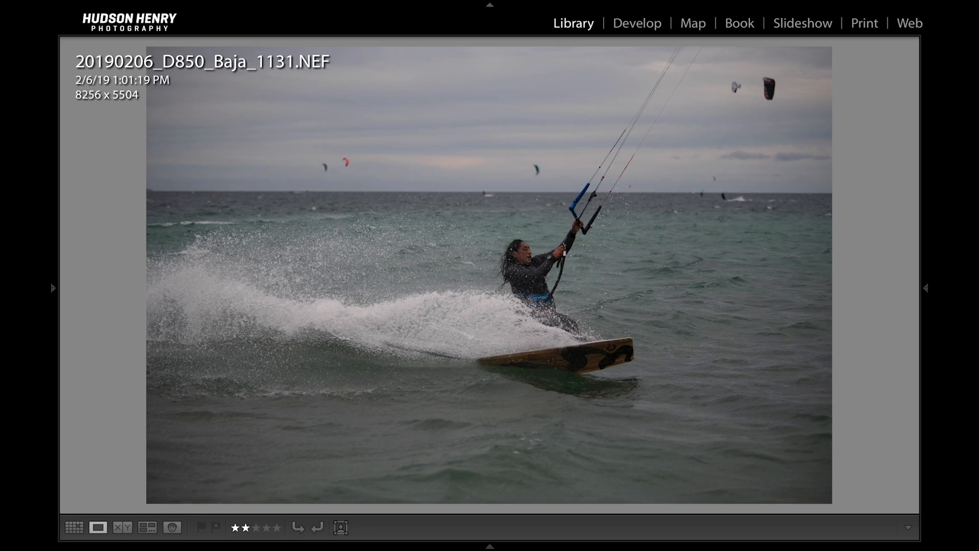
pyautogui.press('Right')
pyautogui.press('Right')
pyautogui.press('Right')
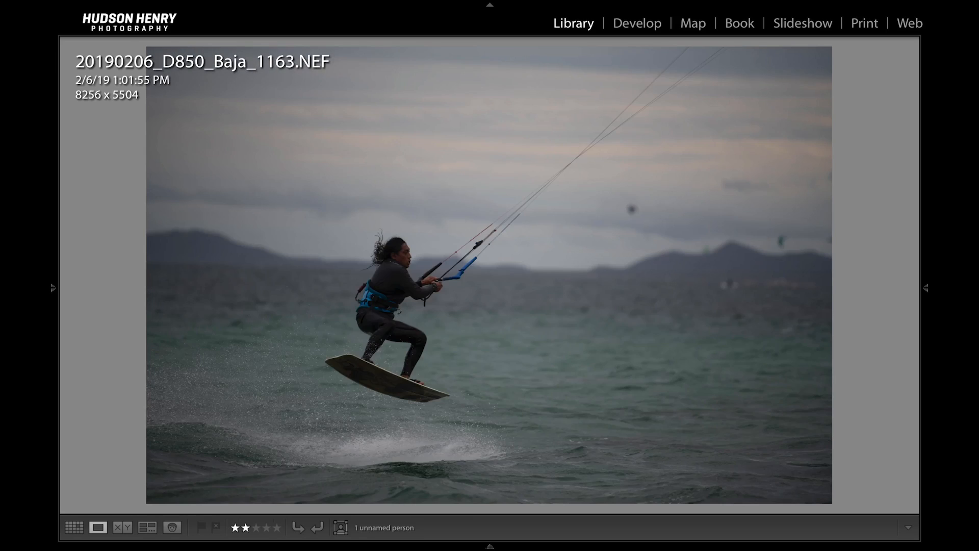
pyautogui.press('Right')
pyautogui.press('Right')
pyautogui.press('Right')
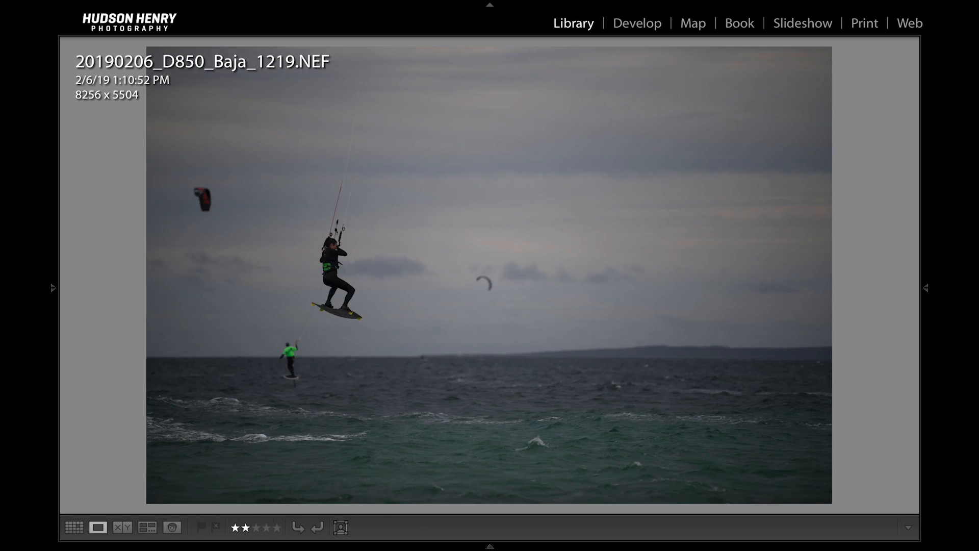
pyautogui.press('Right')
pyautogui.press('Right')
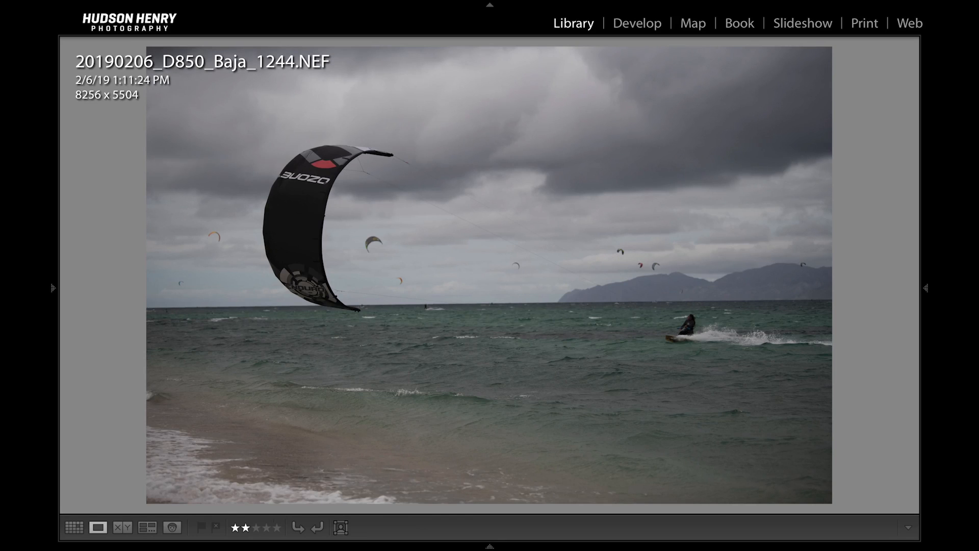
pyautogui.press('Right')
pyautogui.press('Right')
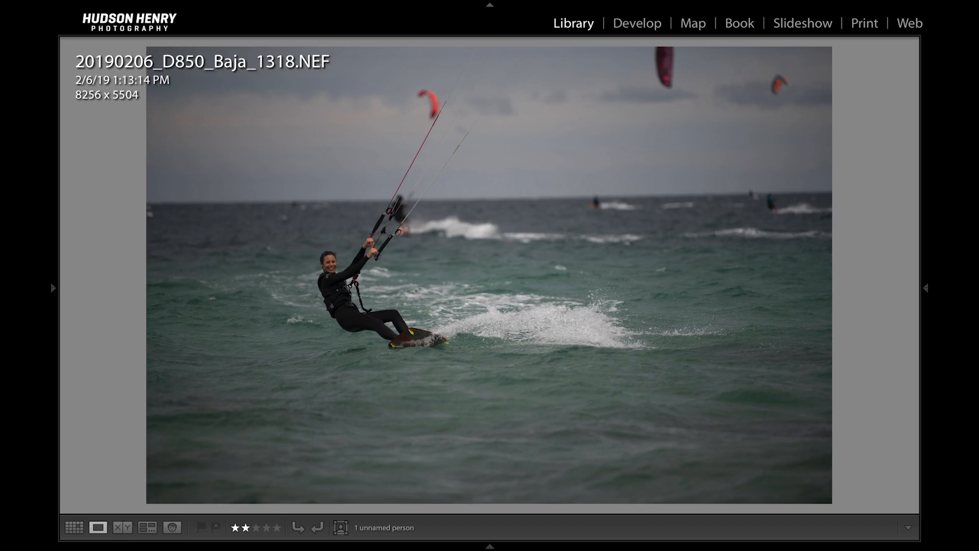
pyautogui.press('Right')
pyautogui.press('Right')
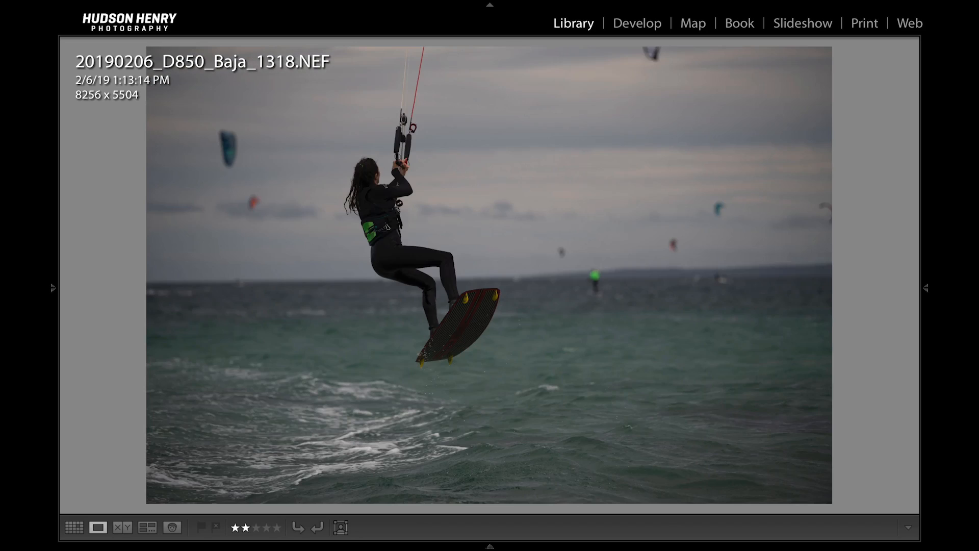
pyautogui.press('Right')
pyautogui.press('Right')
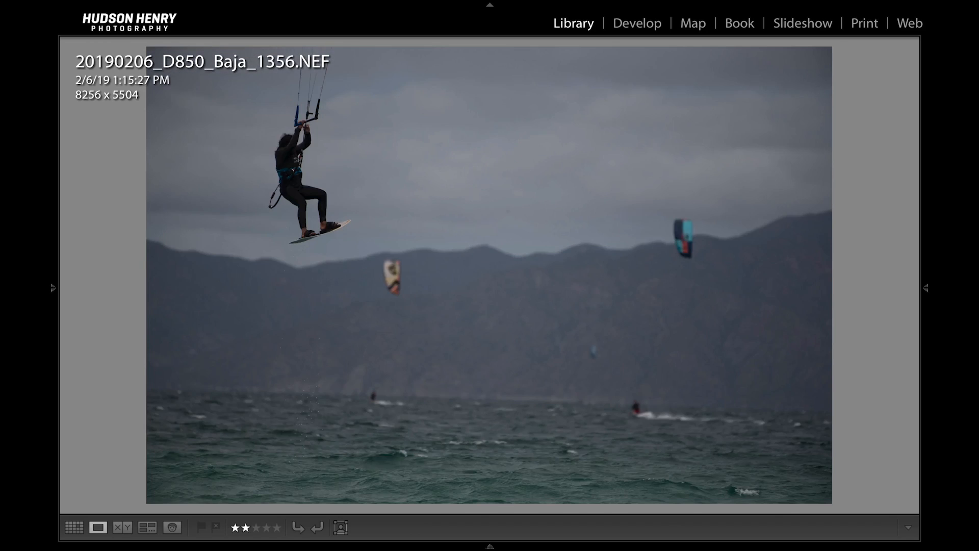
pyautogui.press('Right')
pyautogui.press('Right')
pyautogui.press('Right')
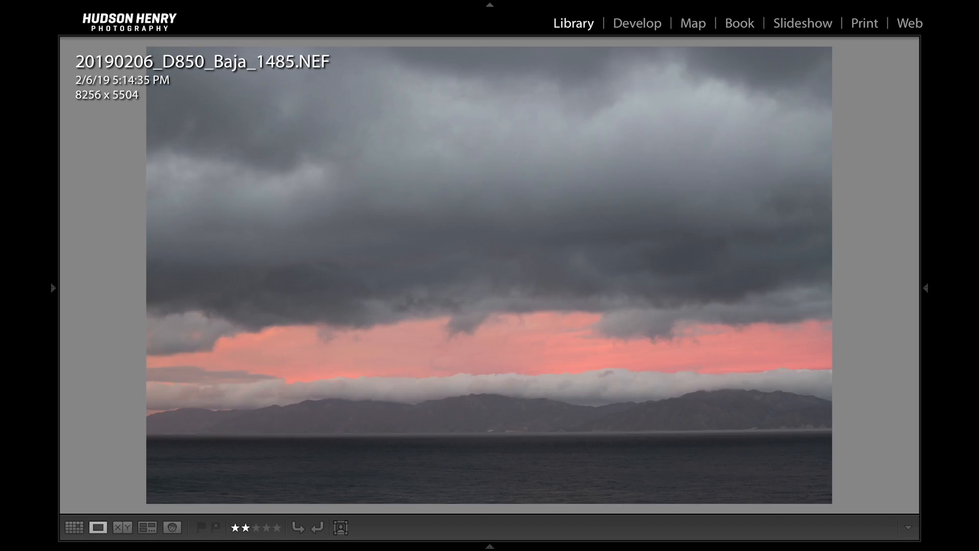
pyautogui.press('Right')
pyautogui.press('Right')
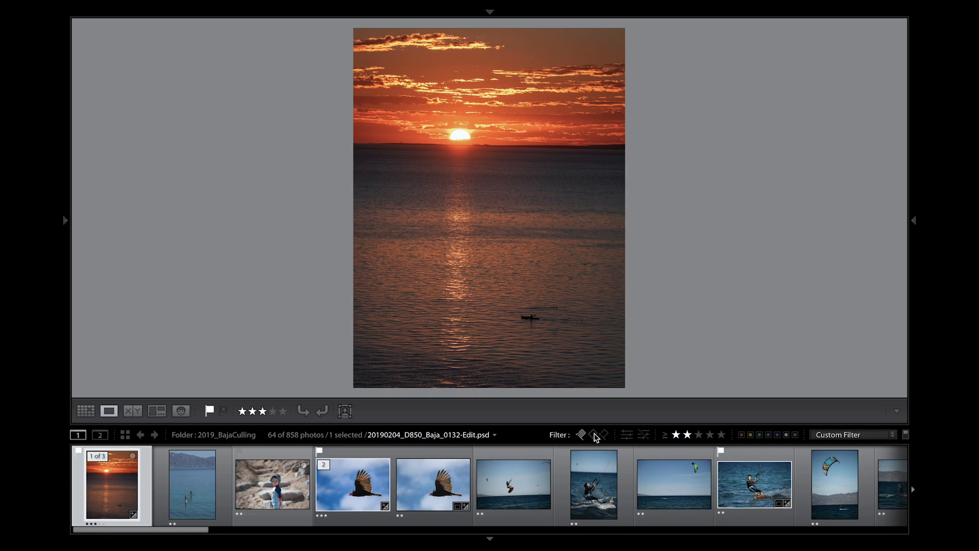
# - Limit the 2019_BajaCulling photos to flagged picks rated 2 stars and higher, and hide the filmstrip
pyautogui.click(595, 434)
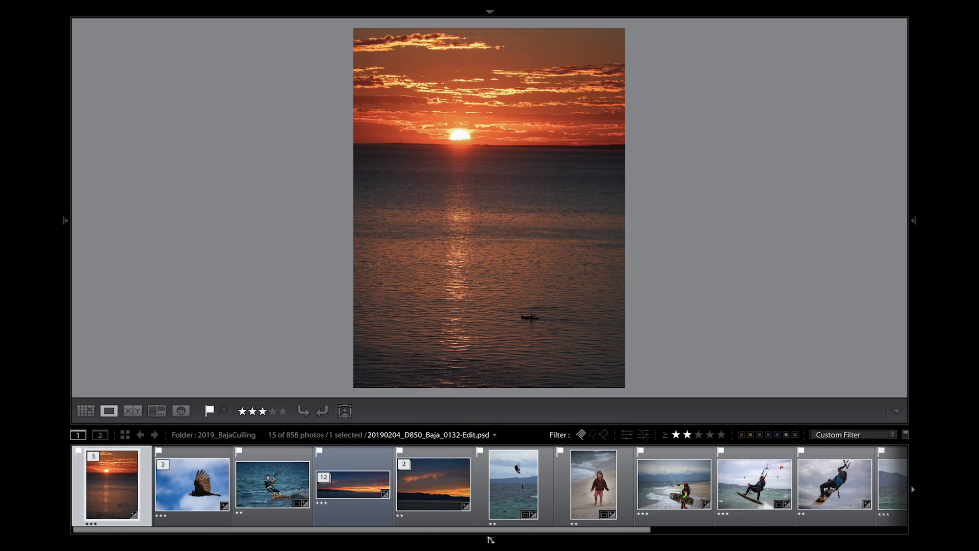
pyautogui.click(491, 538)
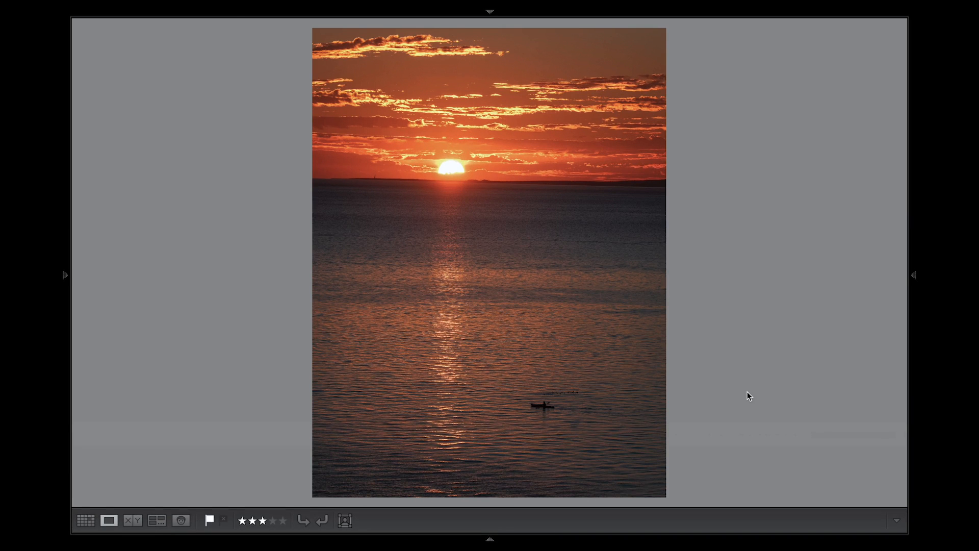
# - Compare the sunset, vulture and smiling kiteboarder picks, and rate the sunset panorama 3 stars
pyautogui.press('Right')
pyautogui.press('Left')
pyautogui.press('Right')
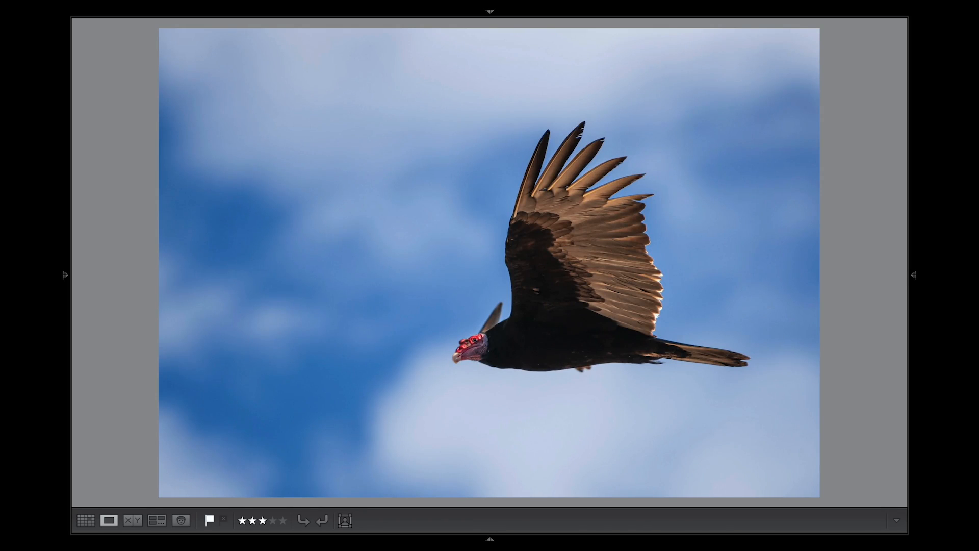
pyautogui.press('Right')
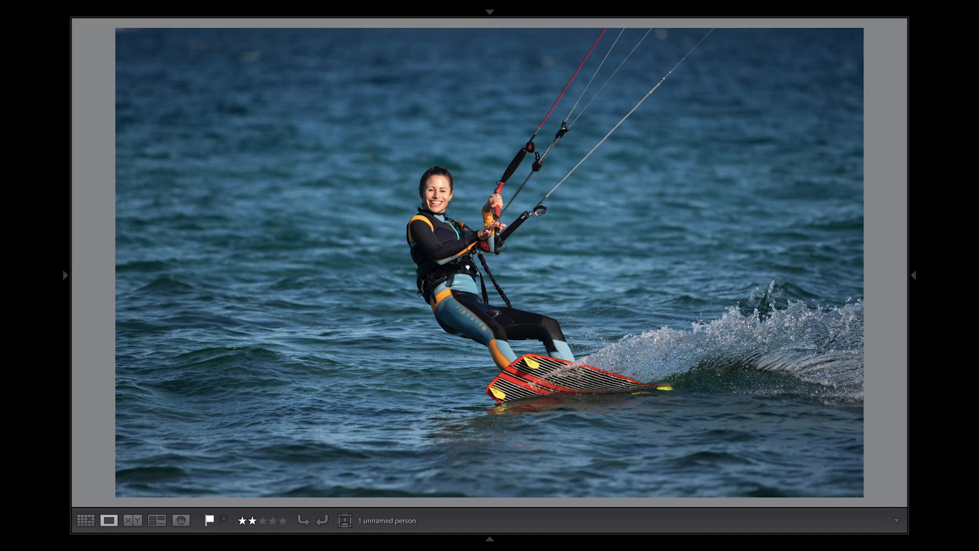
pyautogui.press('Left')
pyautogui.press('Left')
pyautogui.press('3')
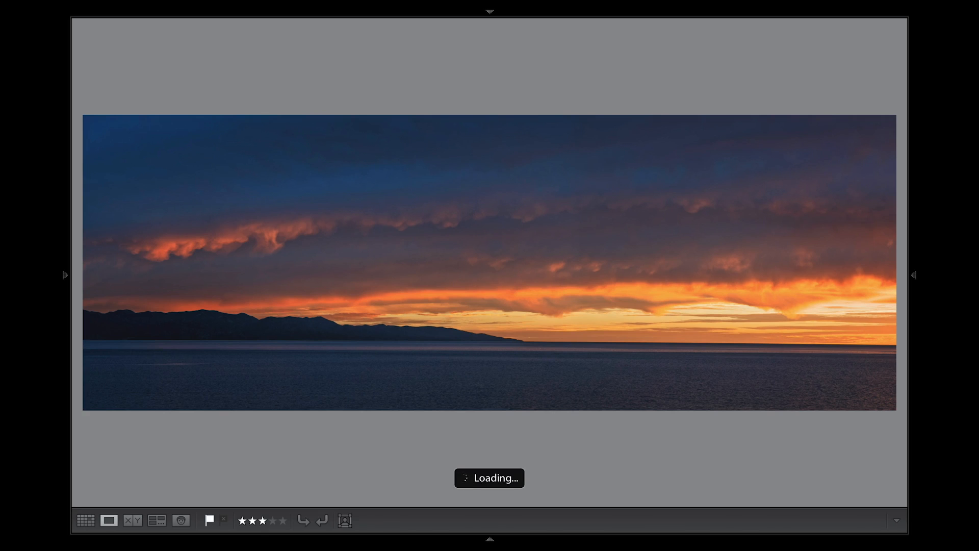
# - Review the dusk mountains, distant kite jump and beach child, and rate the red-helmeted kiteboarder with the board 3 stars
pyautogui.press('Right')
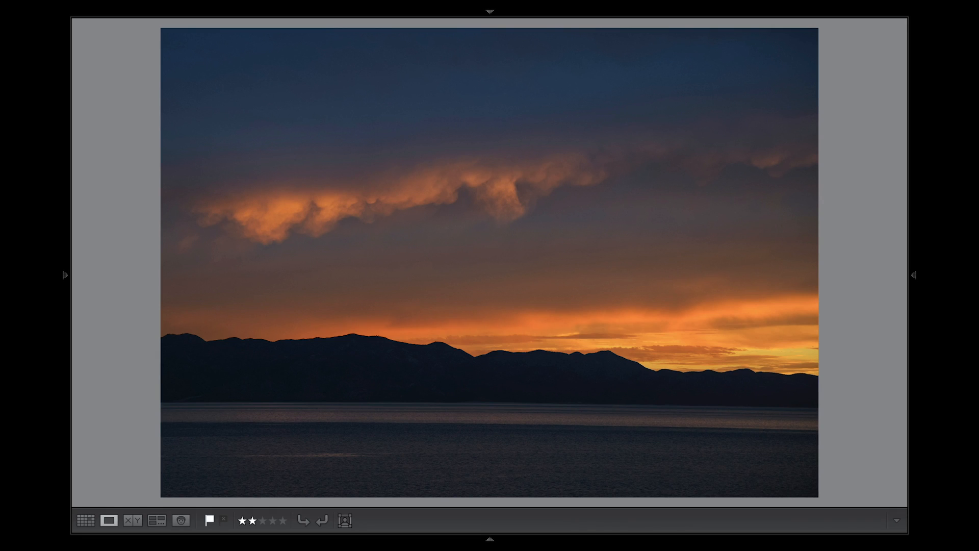
pyautogui.press('Right')
pyautogui.press('Left')
pyautogui.press('Right')
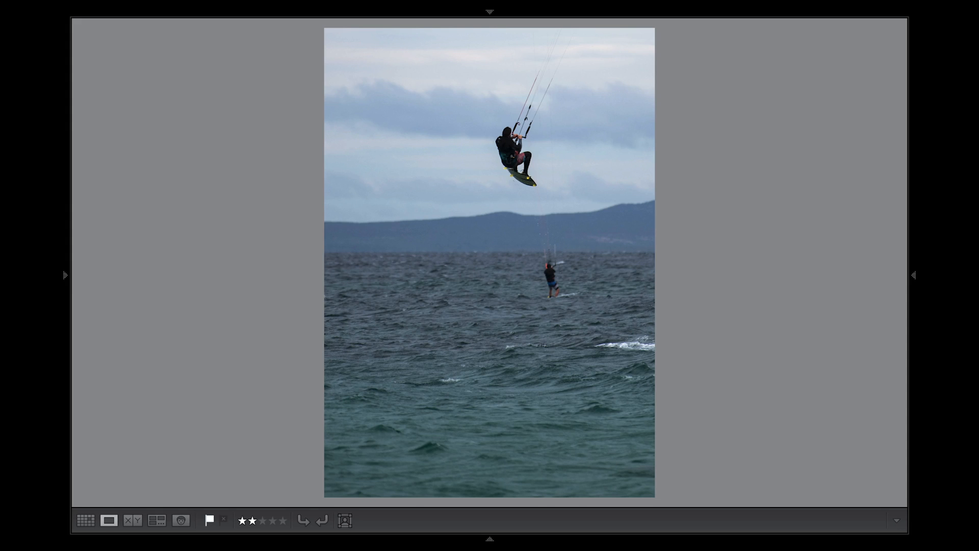
pyautogui.press('Right')
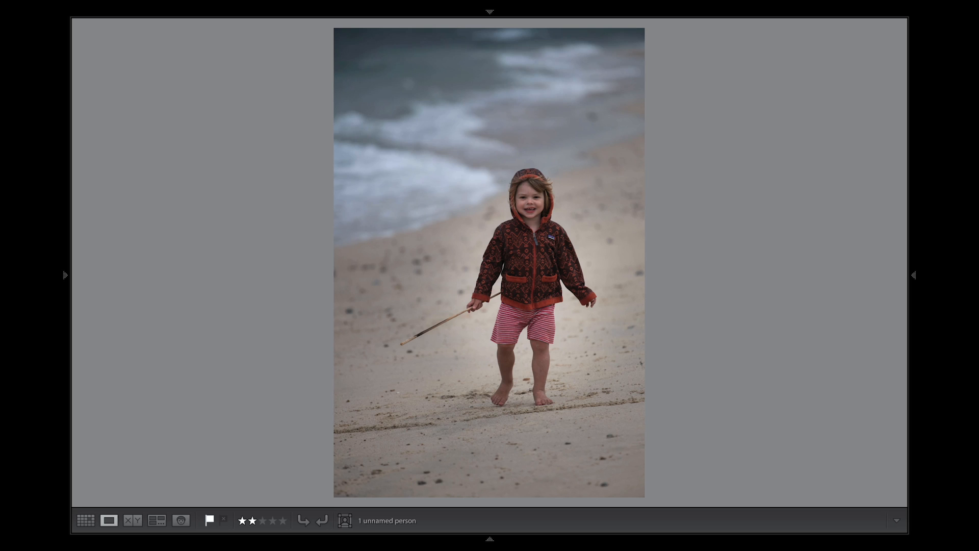
pyautogui.press('Right')
pyautogui.press('3')
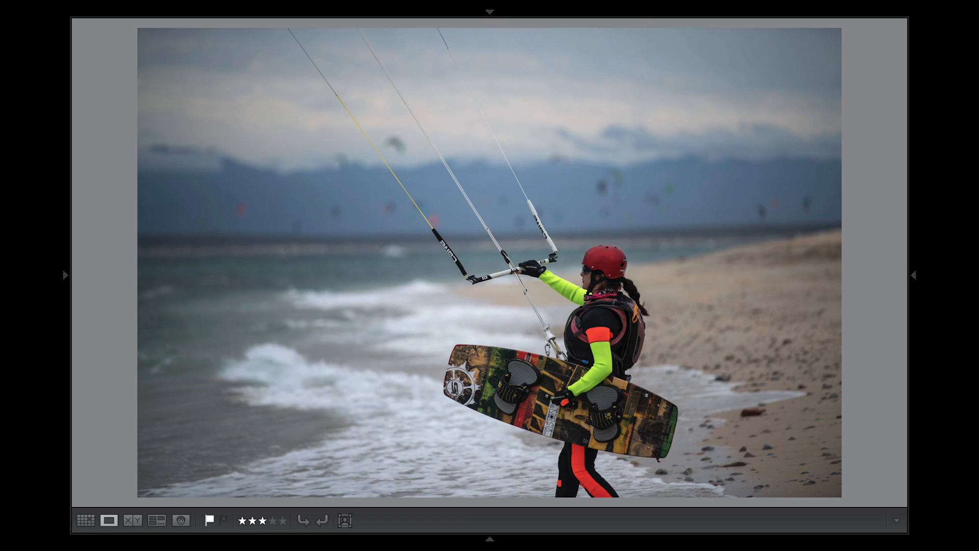
# - Go through the remaining kiteboarding picks up to the flying pelicans, rating the jump seen from behind 2 stars and the others 3 stars
pyautogui.press('Right')
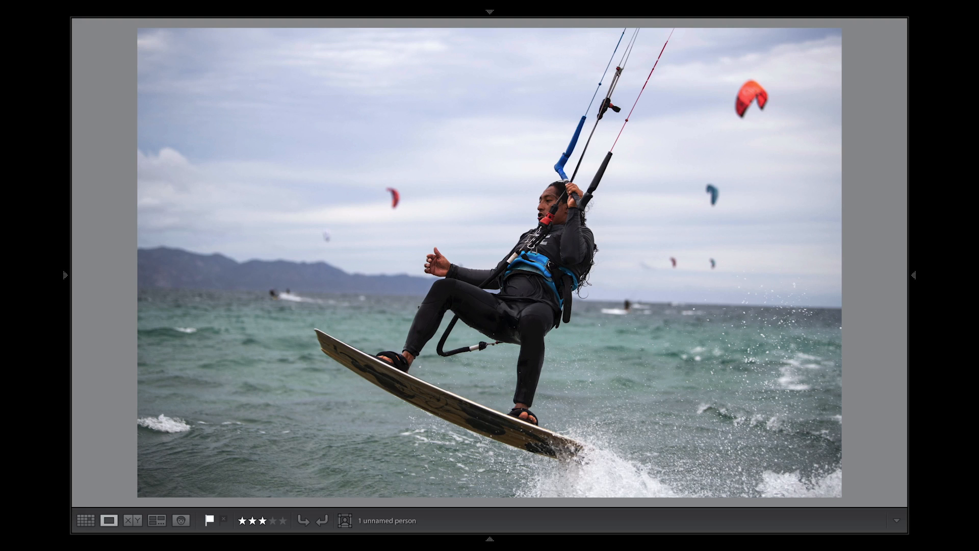
pyautogui.press('Right')
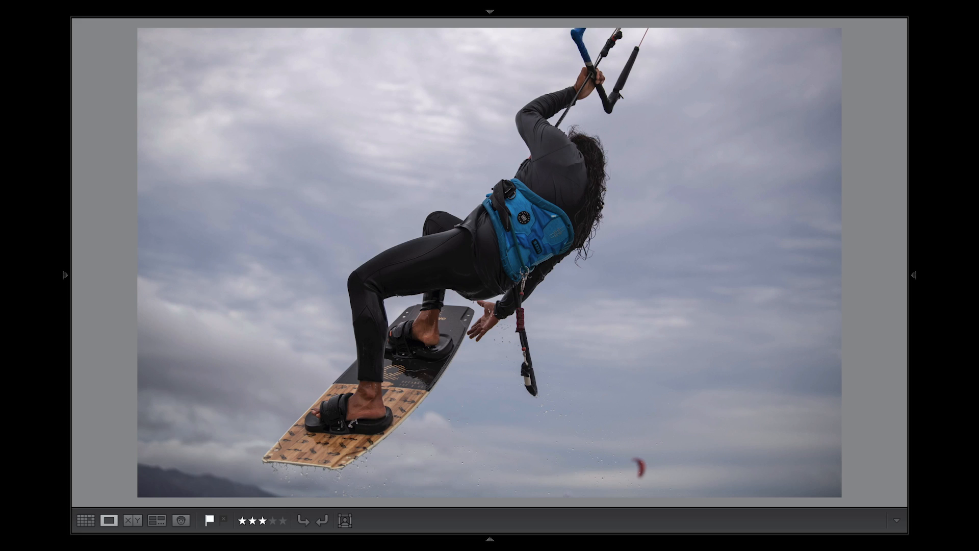
pyautogui.press('Left')
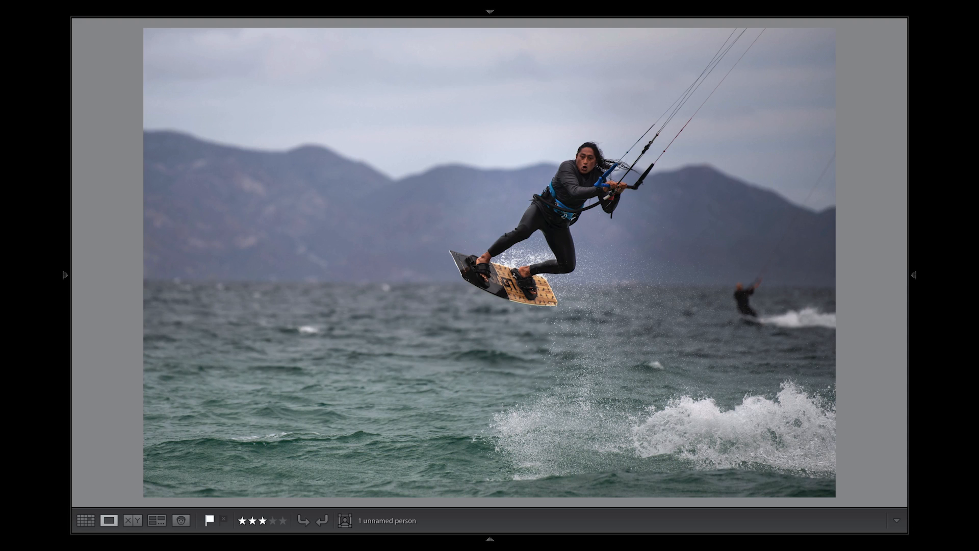
pyautogui.press('Right')
pyautogui.press('Right')
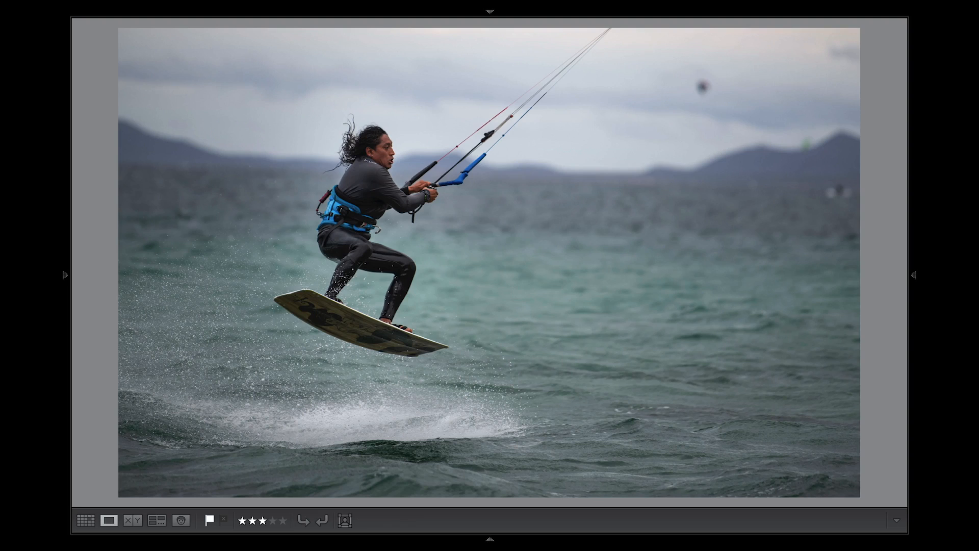
pyautogui.press('Right')
pyautogui.press('Right')
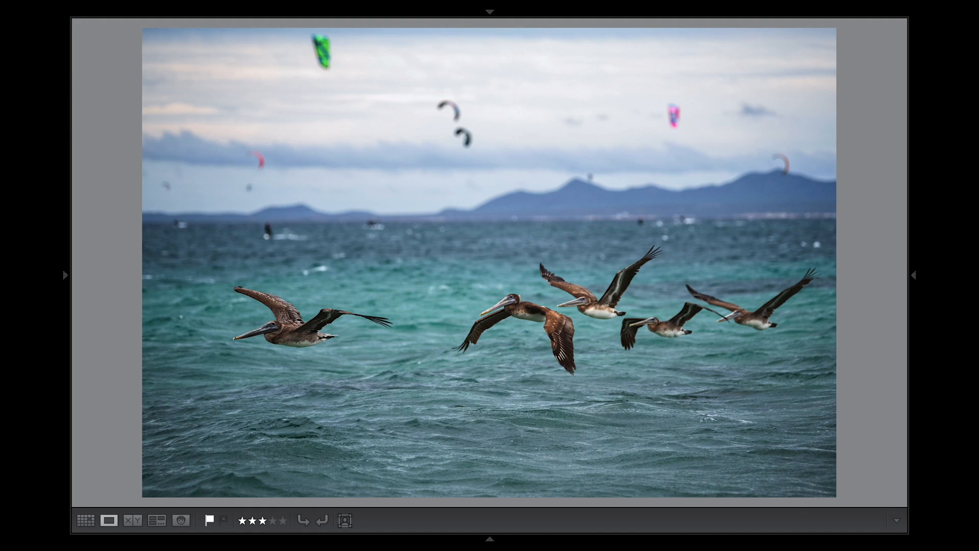
# - Show the filmstrip, limit the flagged picks to 3 stars and higher, and open the sunset photo Baja_0132
pyautogui.click(805, 542)
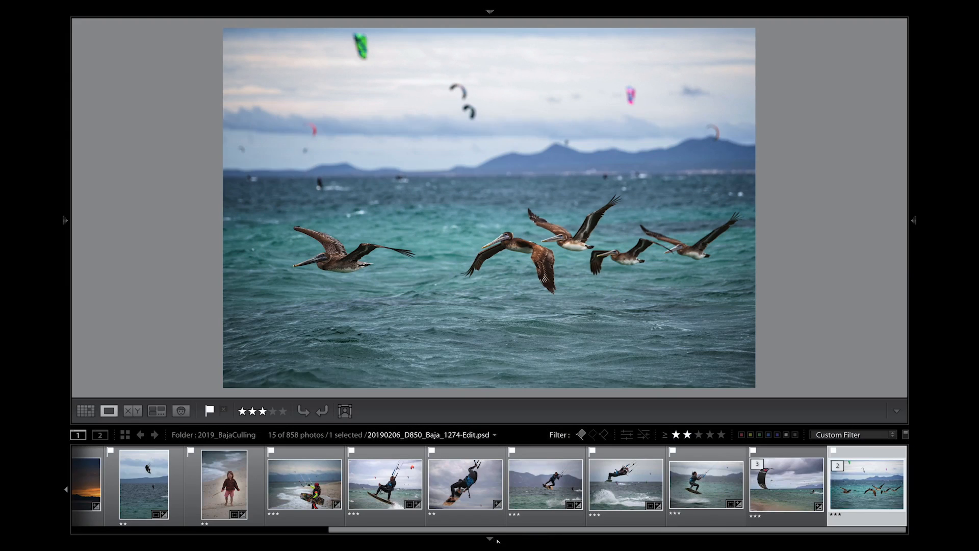
pyautogui.click(698, 435)
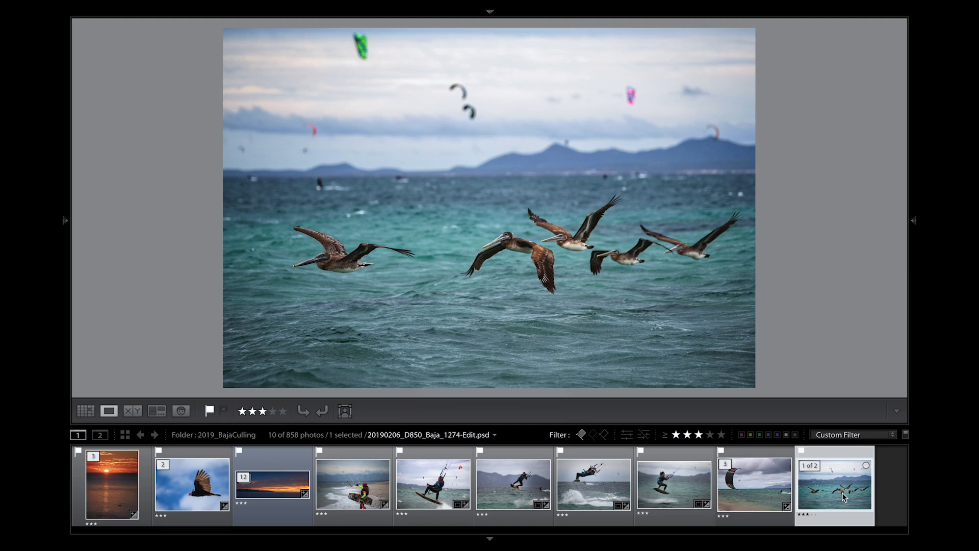
pyautogui.click(120, 480)
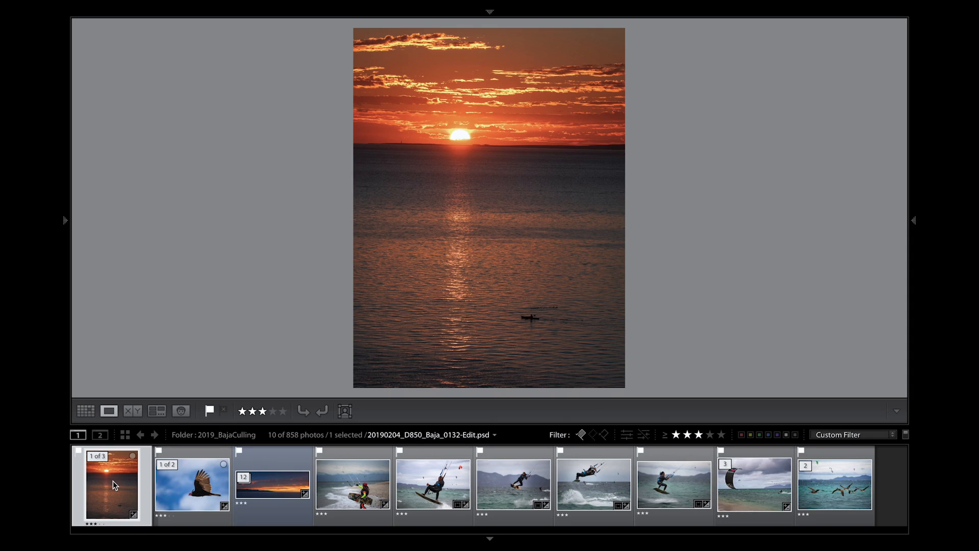
# - View the vulture and the panorama Baja_0495-Pano, briefly displaying the panorama's photo info overlay
pyautogui.press('Right')
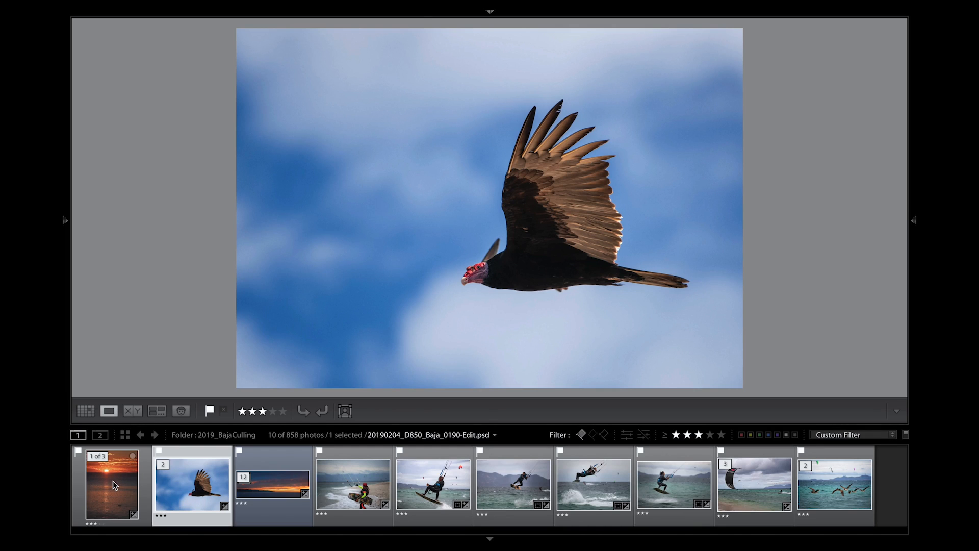
pyautogui.press('Right')
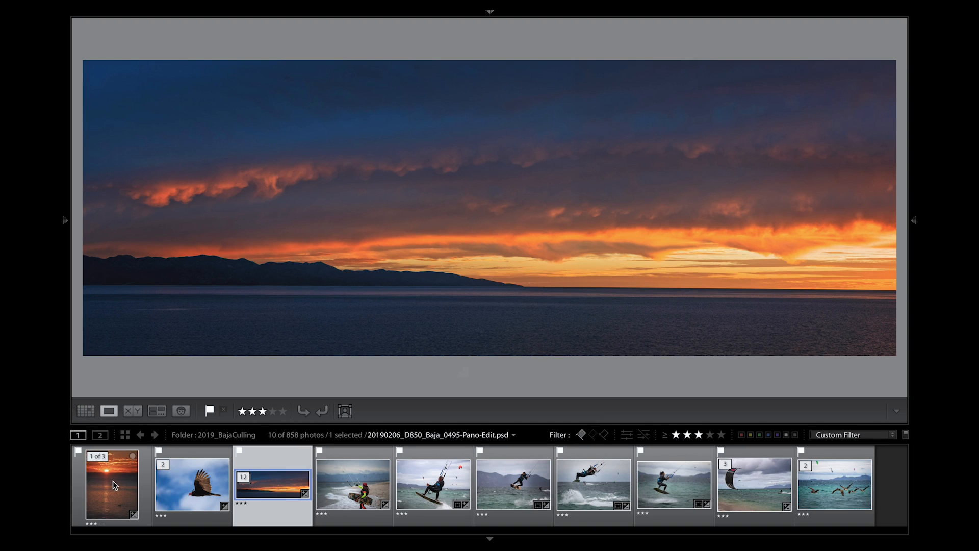
pyautogui.press('i')
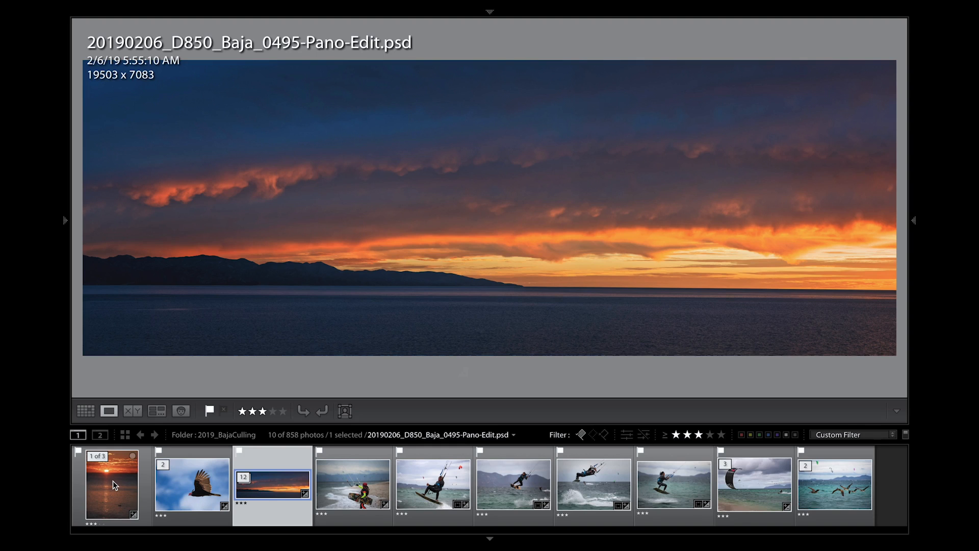
pyautogui.press('i')
pyautogui.press('i')
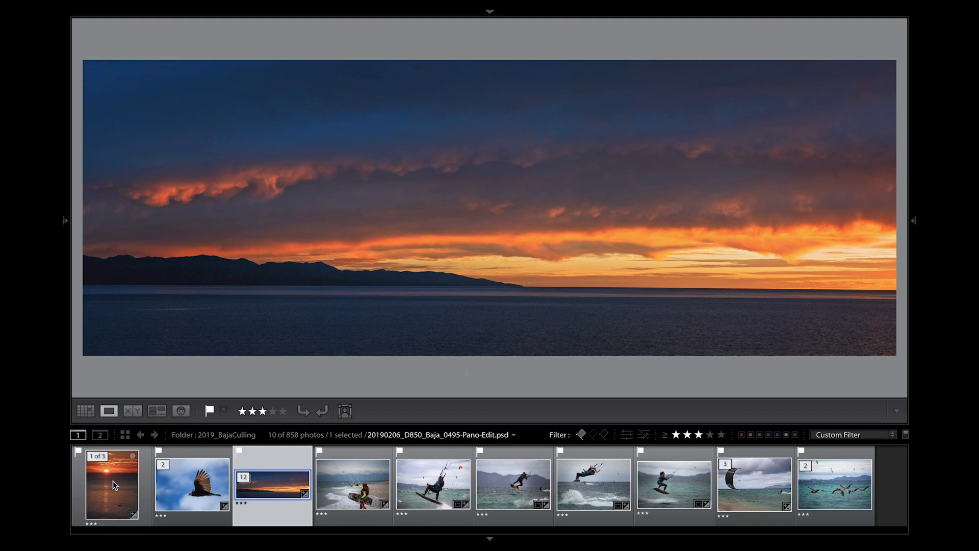
# - Review the 3-star kiteboarder picks one by one from Baja_0913 through Baja_1163
pyautogui.press('Right')
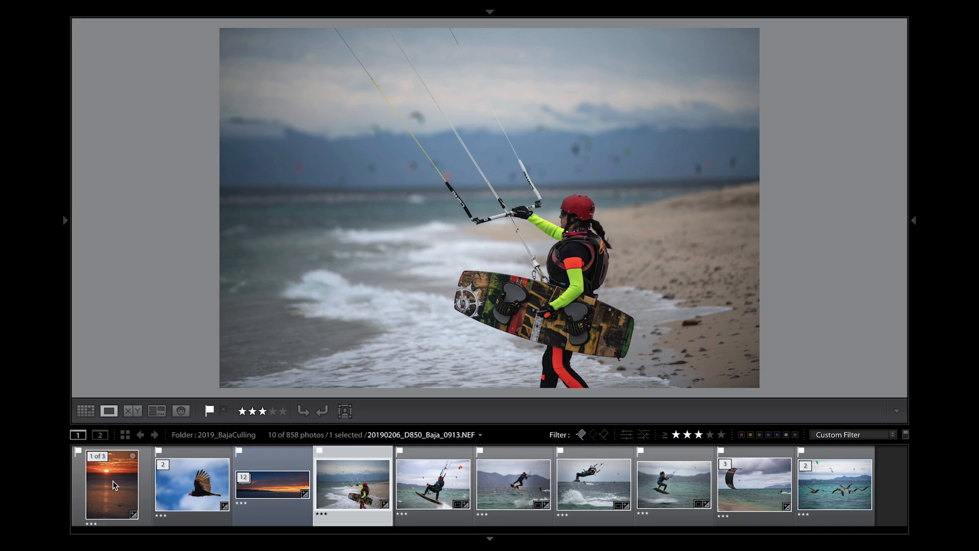
pyautogui.press('Right')
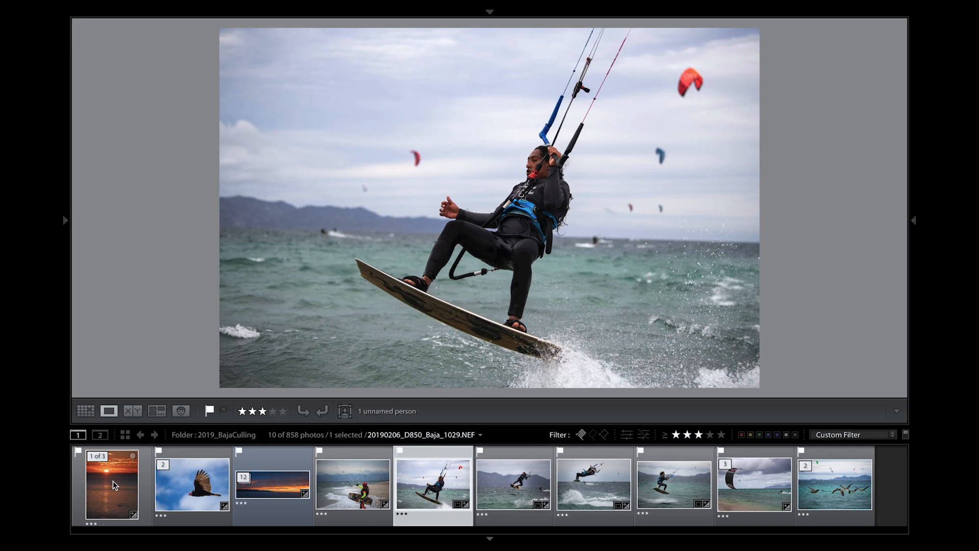
pyautogui.press('Right')
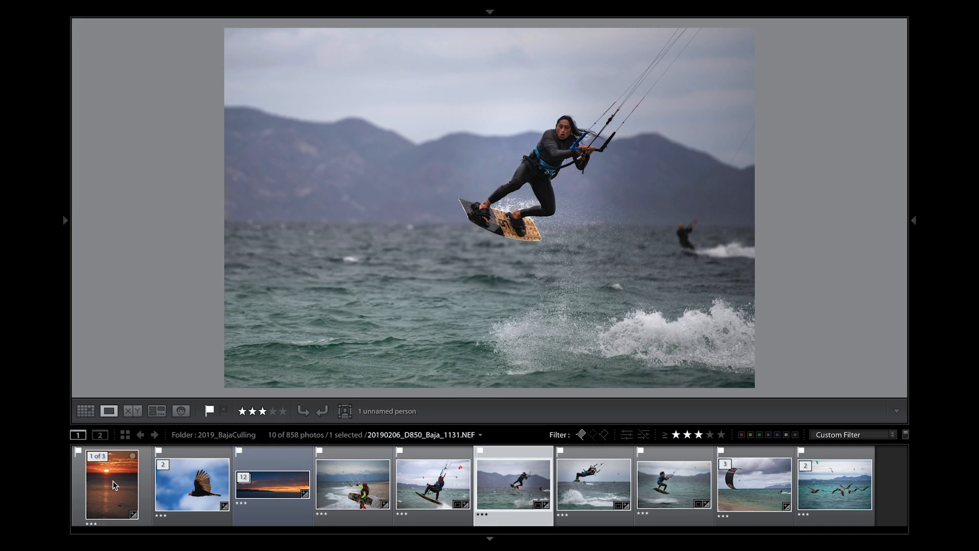
pyautogui.press('Right')
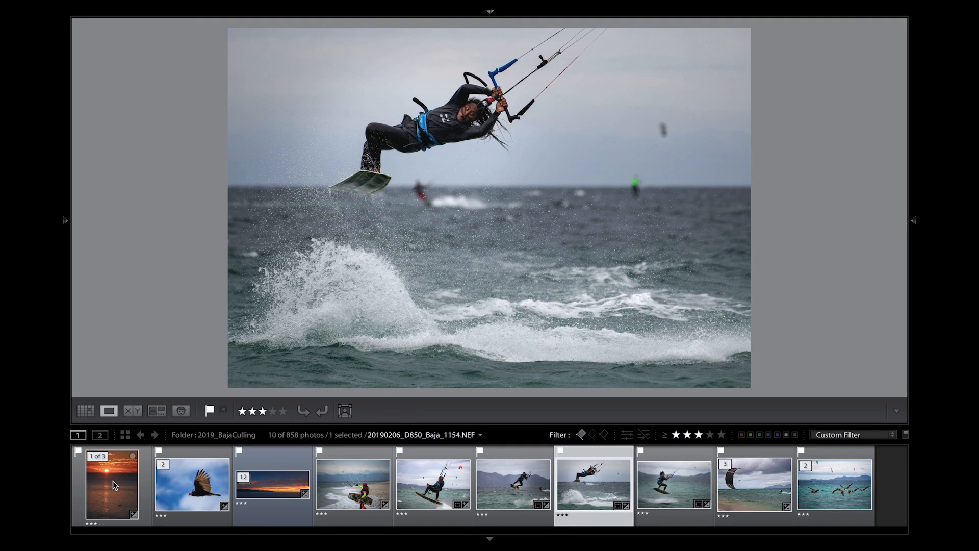
pyautogui.press('Right')
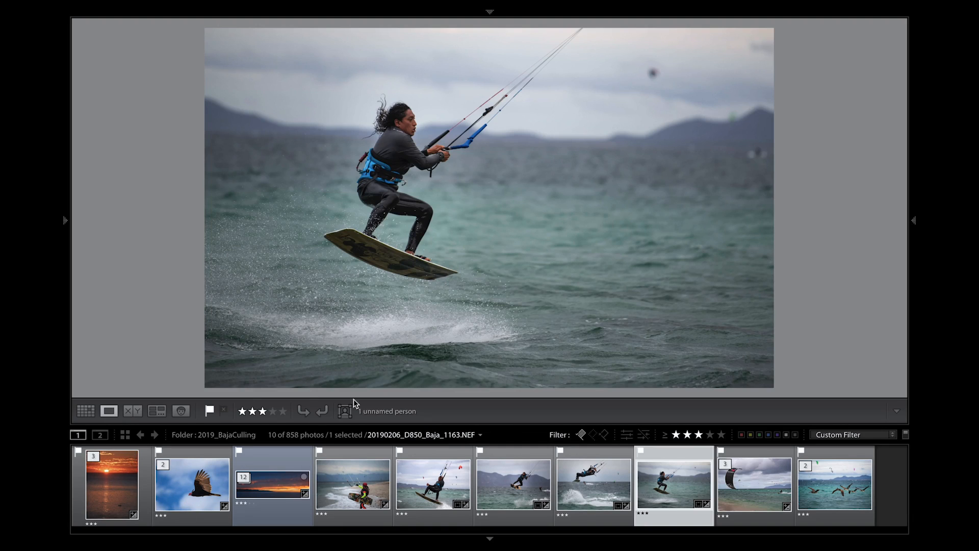
# - Inspect the kiteboarder in Baja_1163 up close, and review the black kite Baja_1244 and the pelicans Baja_1274
pyautogui.click(352, 255)
pyautogui.moveTo(470, 284); pyautogui.dragTo(324, 356)
pyautogui.moveTo(333, 199); pyautogui.dragTo(401, 345)
pyautogui.press('Right')
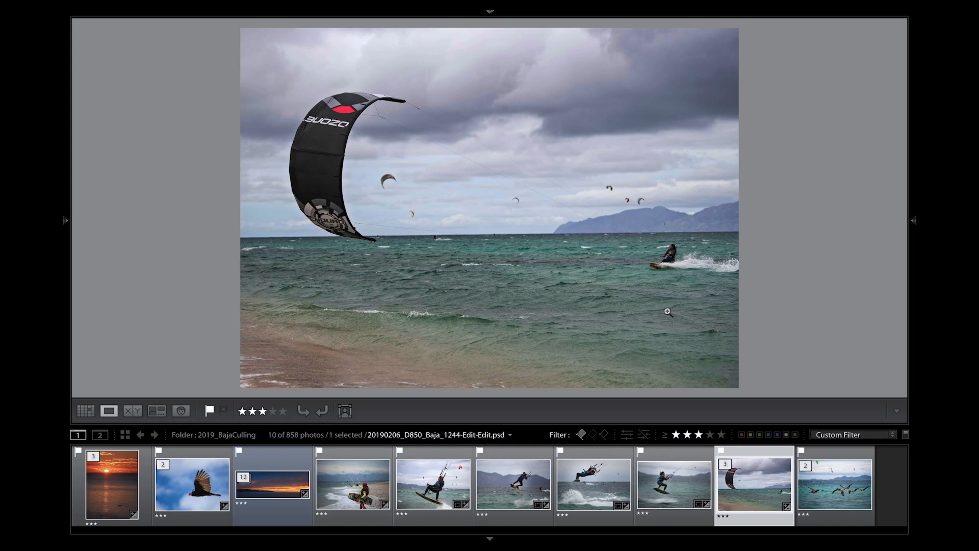
pyautogui.press('Right')
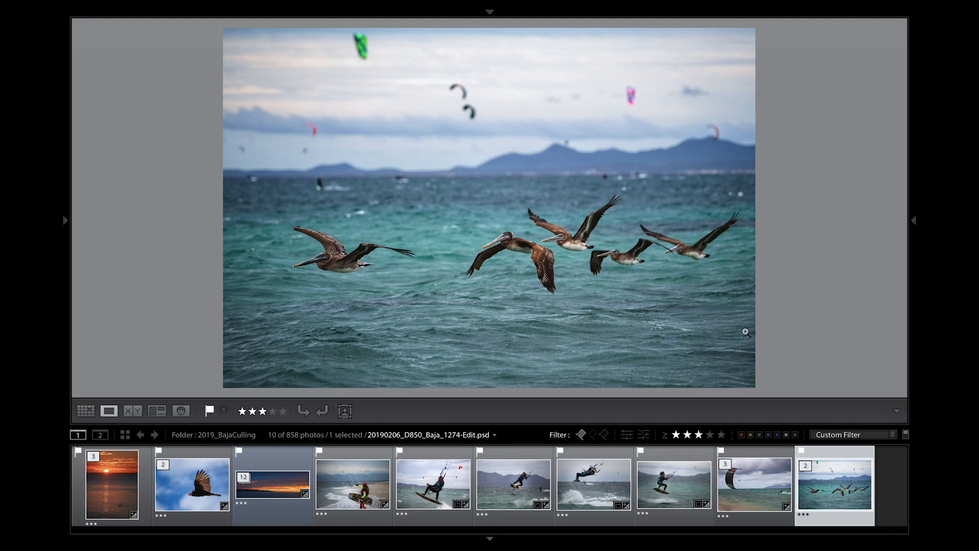
# - Return to the grid, clear the selection, and delete the rejected kite photo Baja_1244-Edit from disk
pyautogui.press('g')
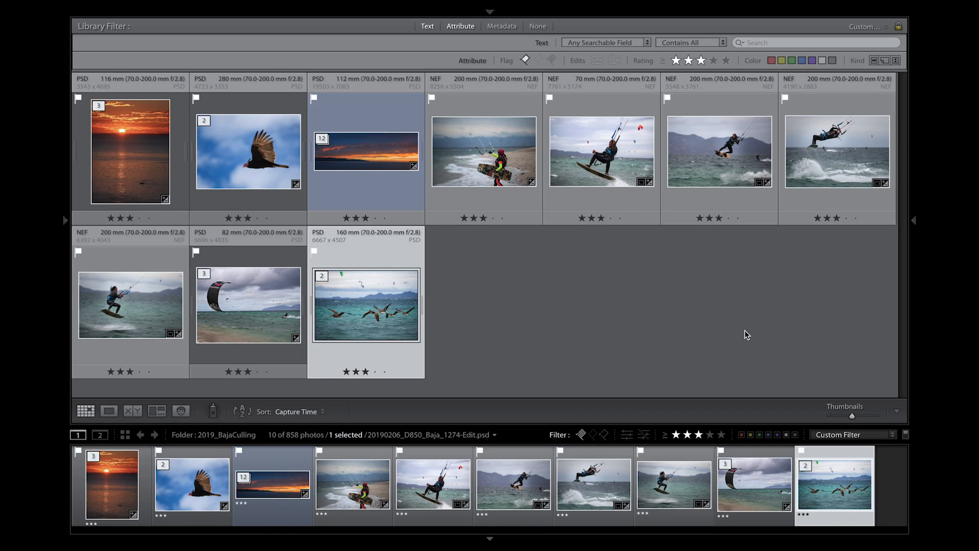
pyautogui.click(621, 309)
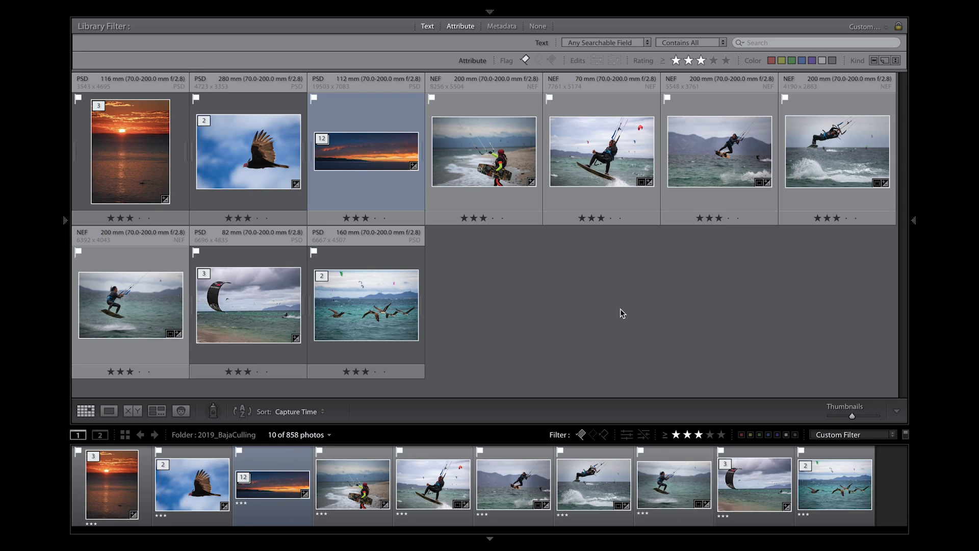
pyautogui.press('super+BackSpace')
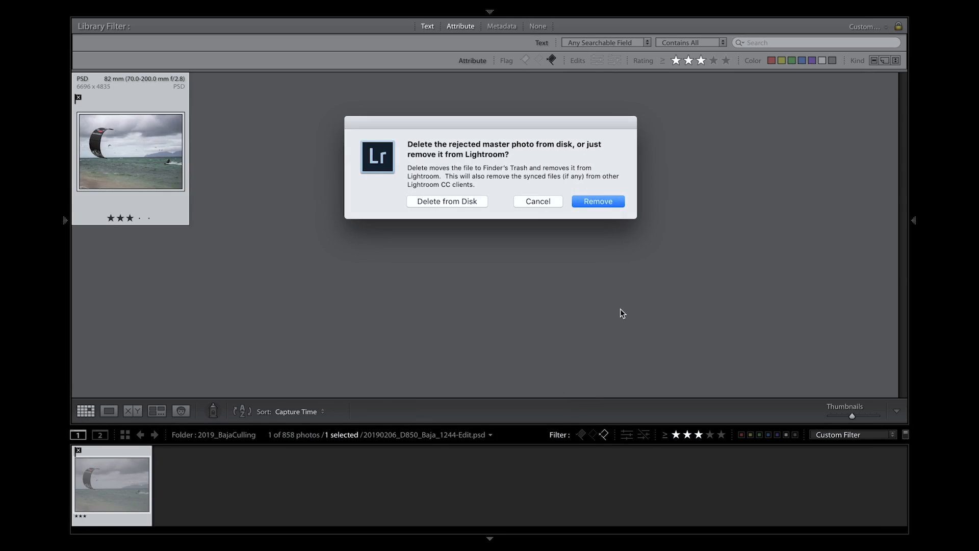
pyautogui.click(467, 200)
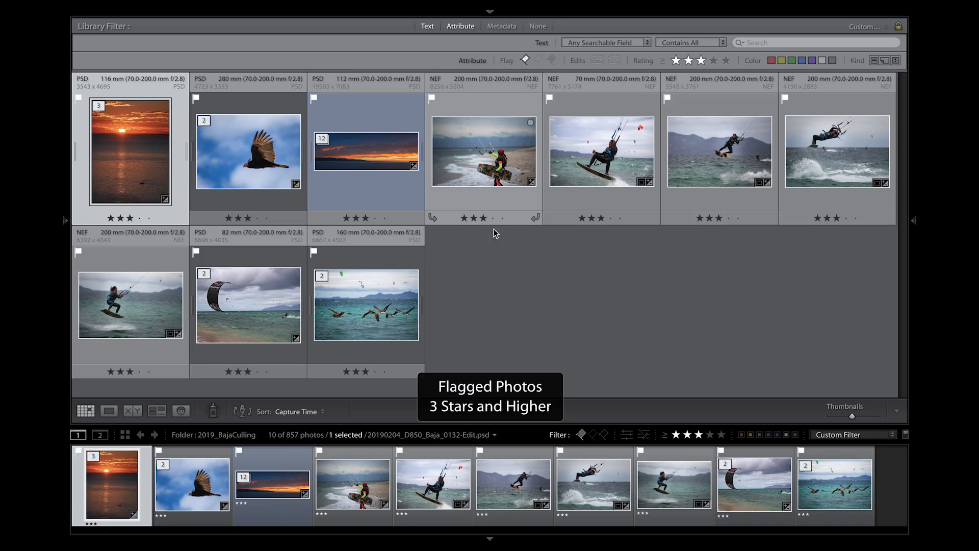
# - Turn off the filter and delete all rejected master photos in the 2019_BajaCulling folder from disk
pyautogui.click(906, 434)
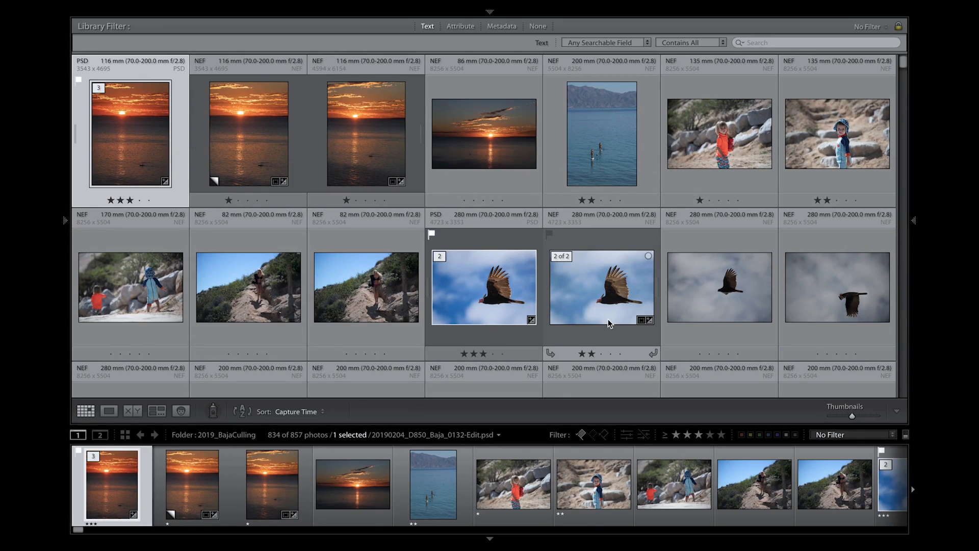
pyautogui.press('super+BackSpace')
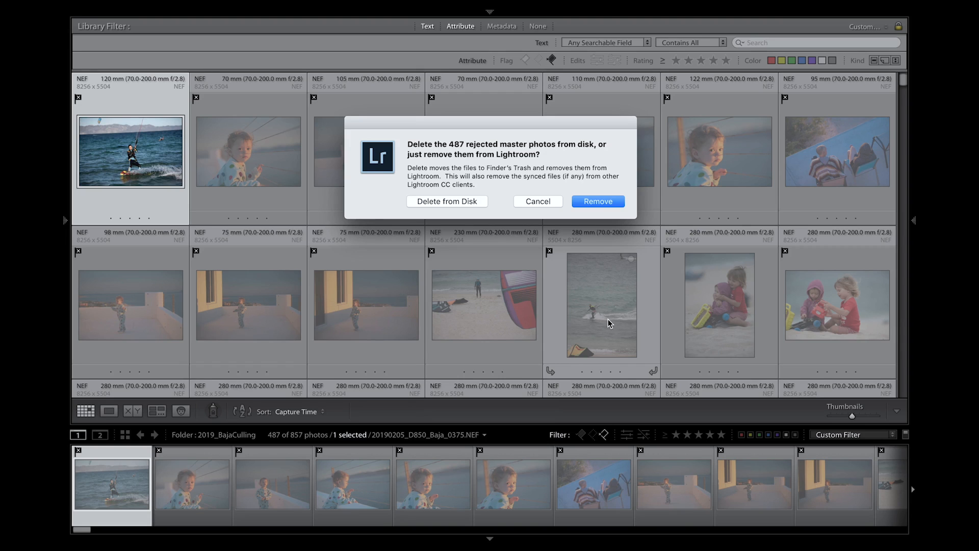
pyautogui.click(445, 201)
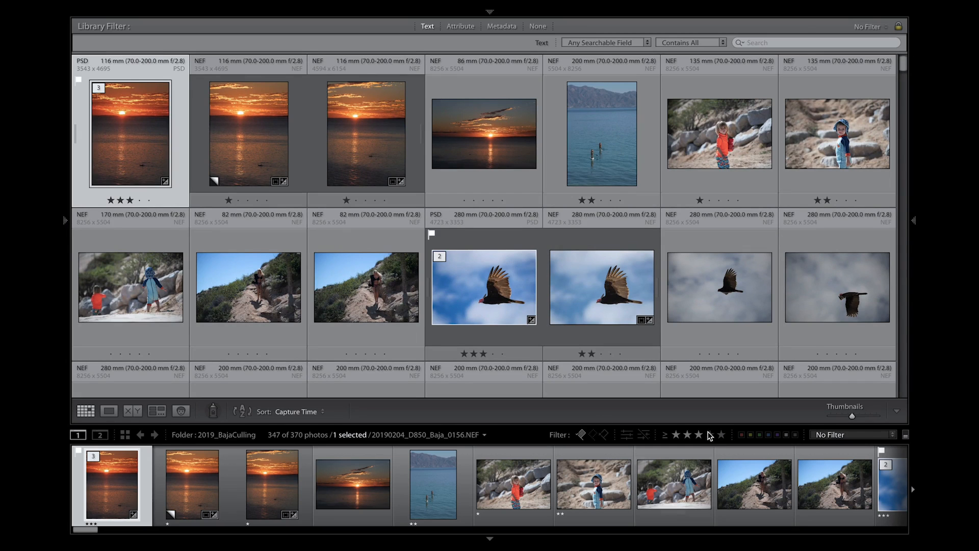
# - Filter the remaining photos to flagged picks at 3 stars and higher, and widen the filter to 2 stars and higher
pyautogui.click(699, 435)
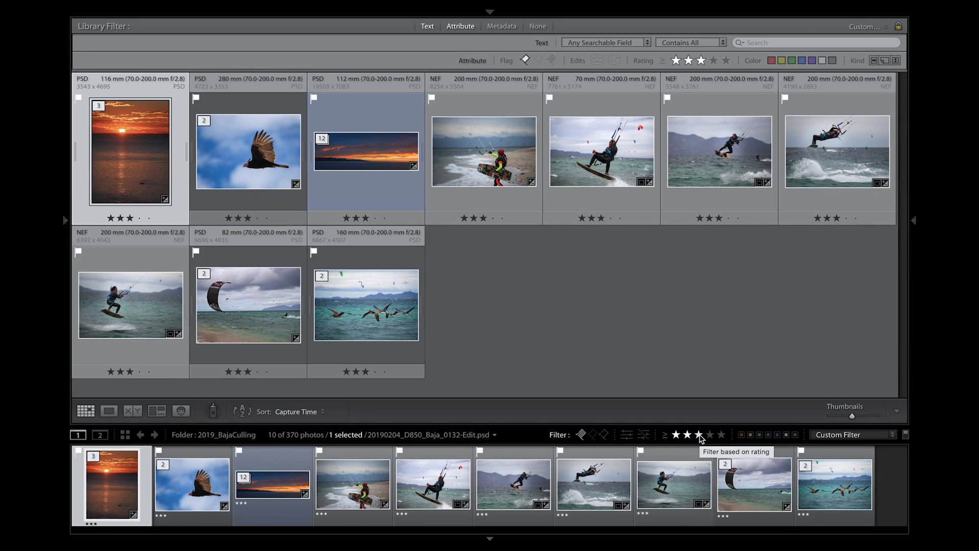
pyautogui.click(688, 435)
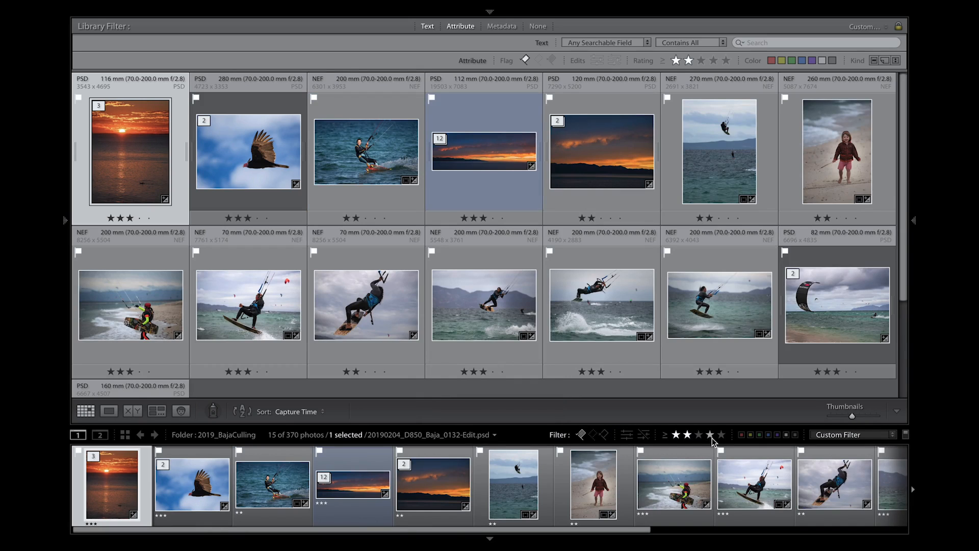
# - Narrow the flagged picks filter to 3 stars and higher and select the pelicans photo Baja_1274
pyautogui.click(699, 435)
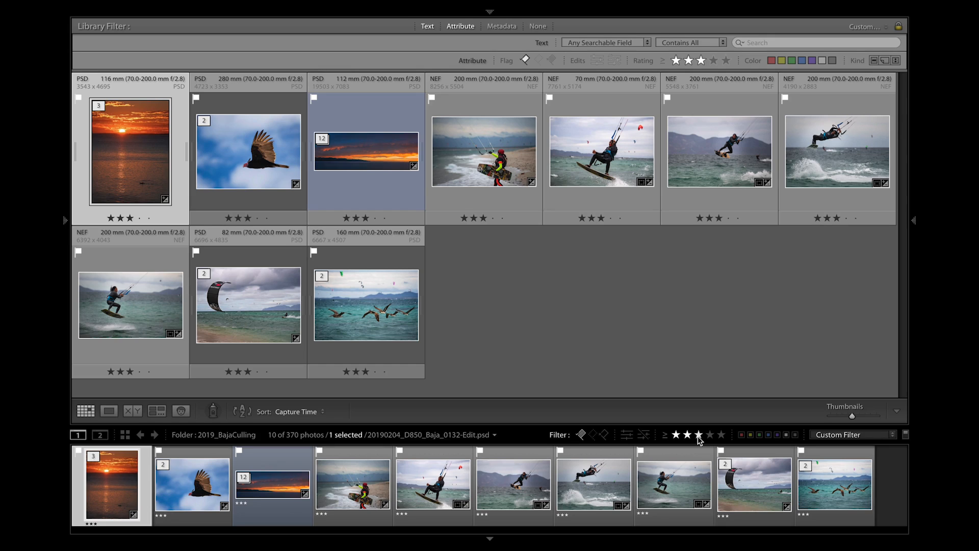
pyautogui.click(358, 310)
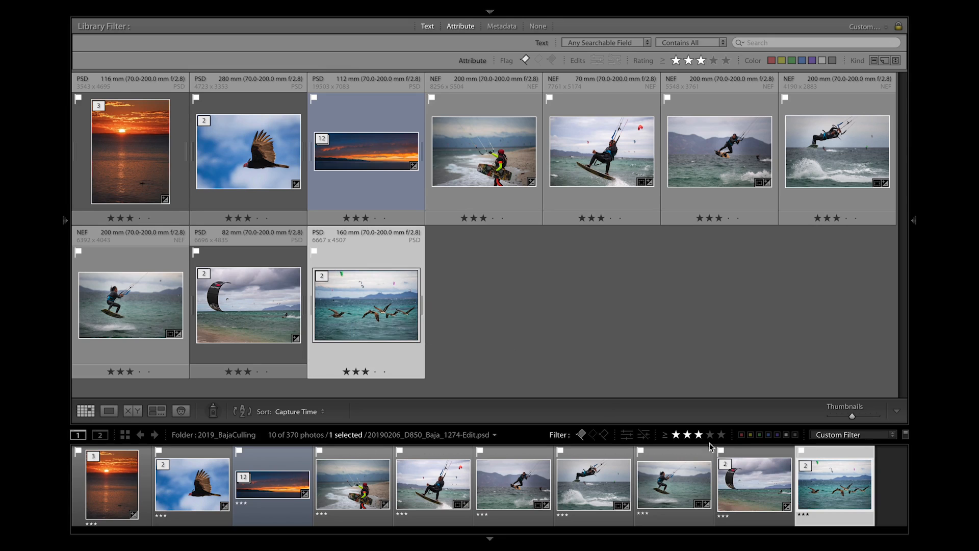
# - Widen the filter to flagged and unflagged photos at 1 star and higher, and look through the shots around the selected pelicans photo
pyautogui.click(687, 435)
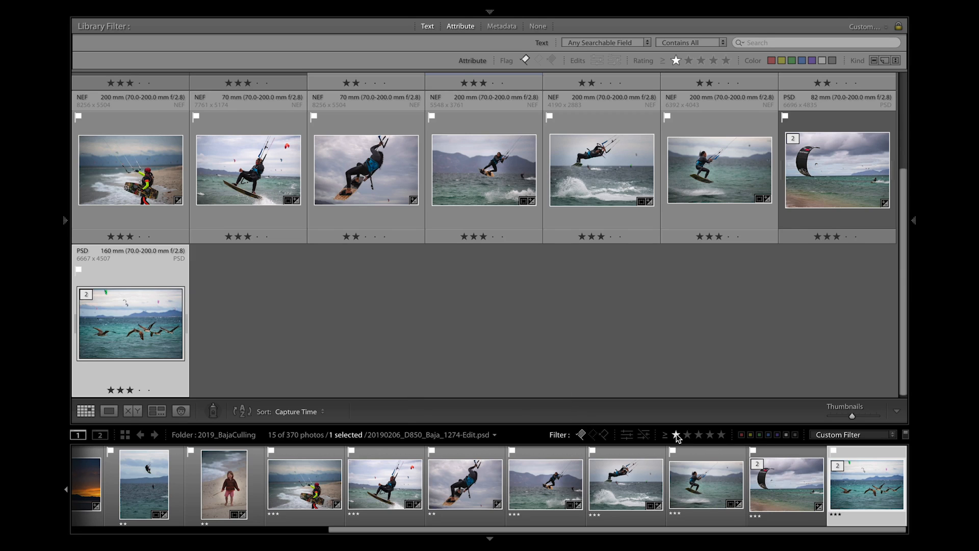
pyautogui.click(594, 434)
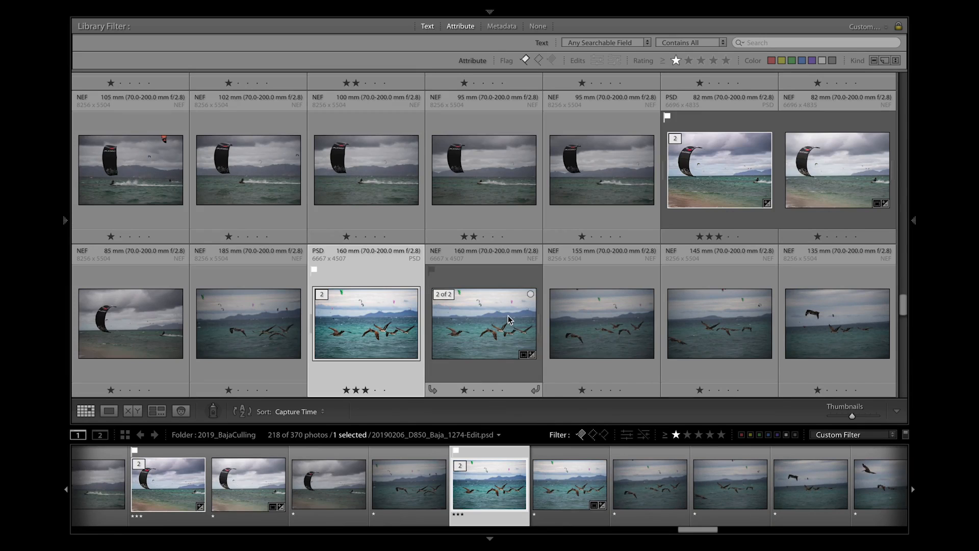
pyautogui.scroll(-1, 508, 315)
pyautogui.scroll(-5, 508, 318)
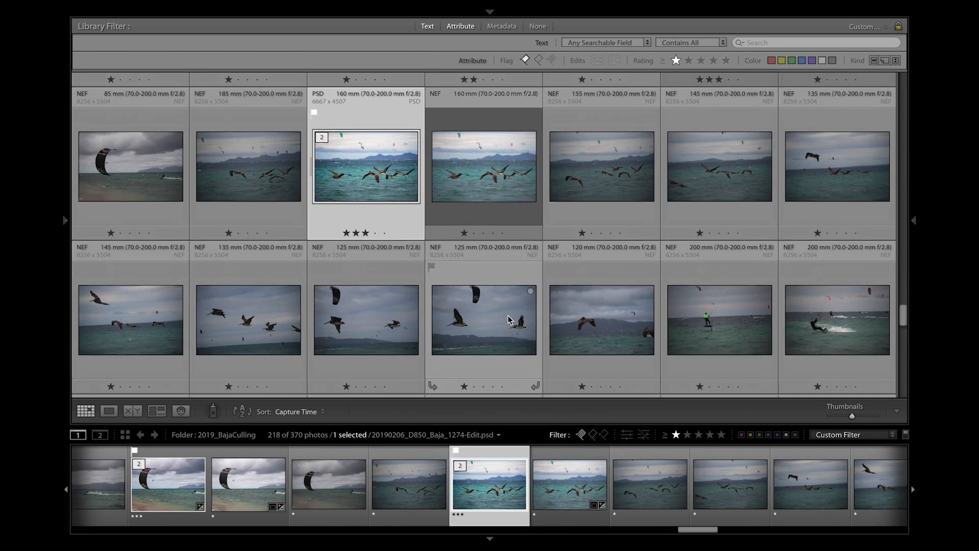
pyautogui.scroll(3, 508, 316)
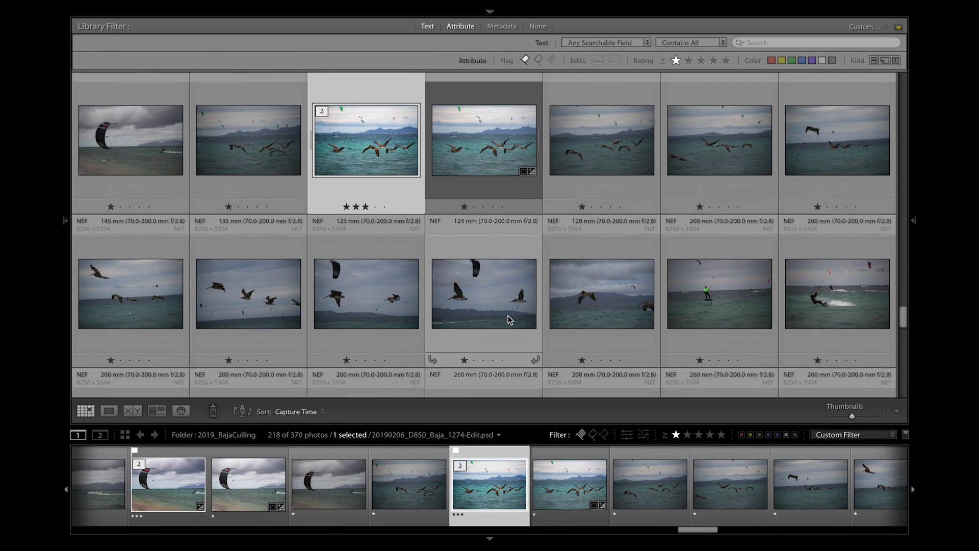
pyautogui.scroll(-4, 508, 319)
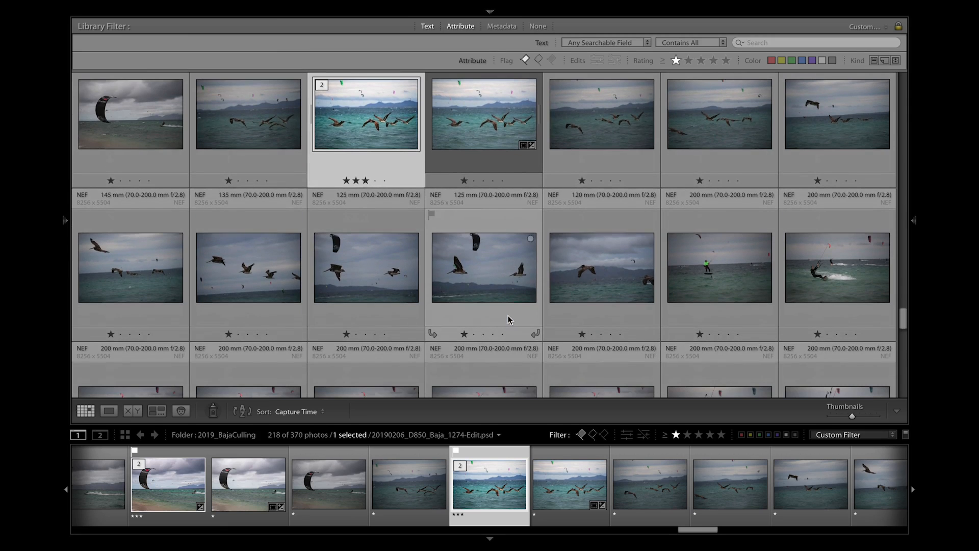
pyautogui.scroll(7, 508, 319)
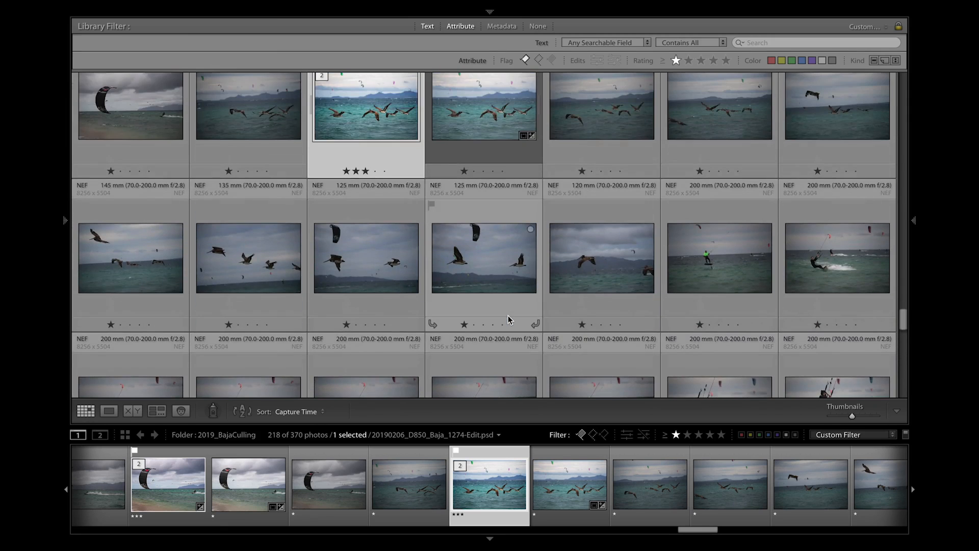
pyautogui.scroll(-5, 510, 319)
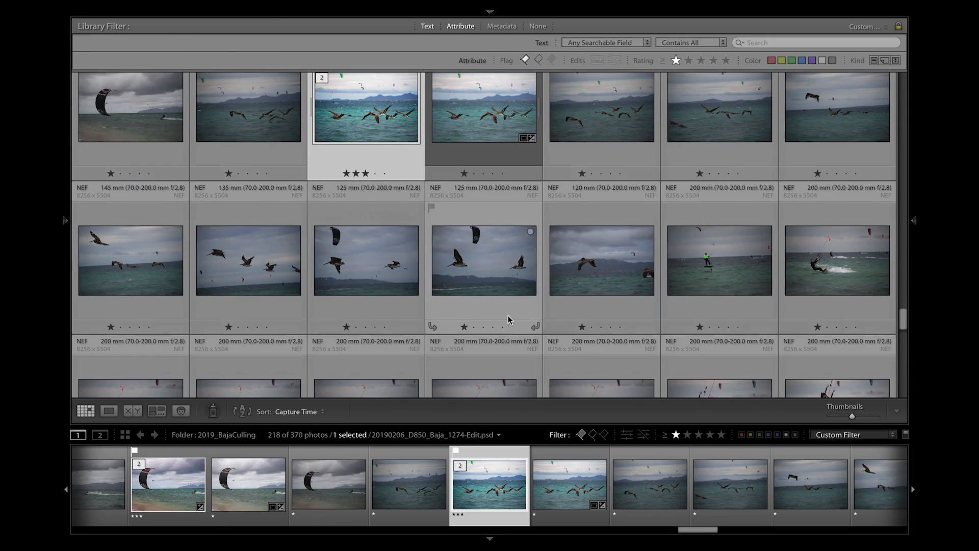
# - Remove the star rating filter to look through the unrated photos, and filter flagged and unflagged photos to 3 stars and higher
pyautogui.click(676, 435)
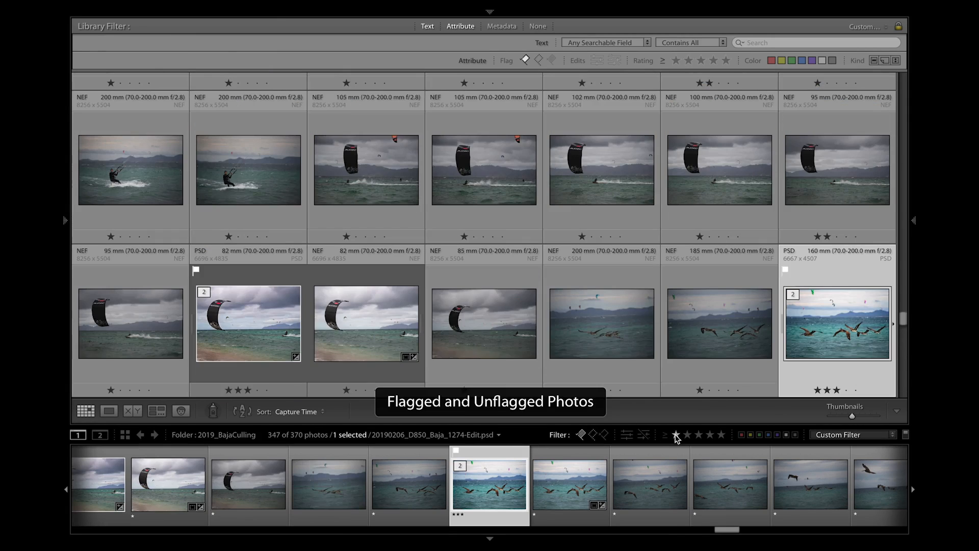
pyautogui.scroll(-6, 641, 301)
pyautogui.scroll(4, 641, 301)
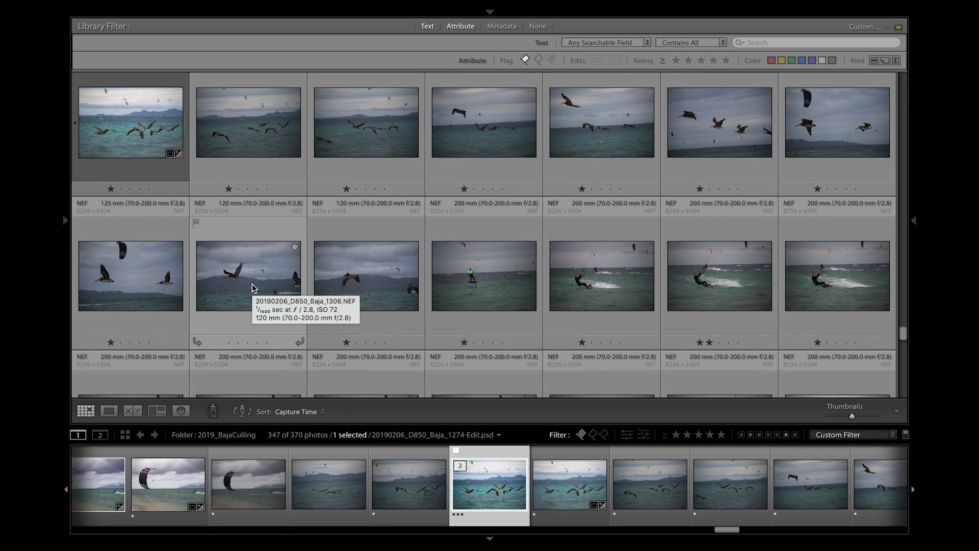
pyautogui.scroll(3, 252, 287)
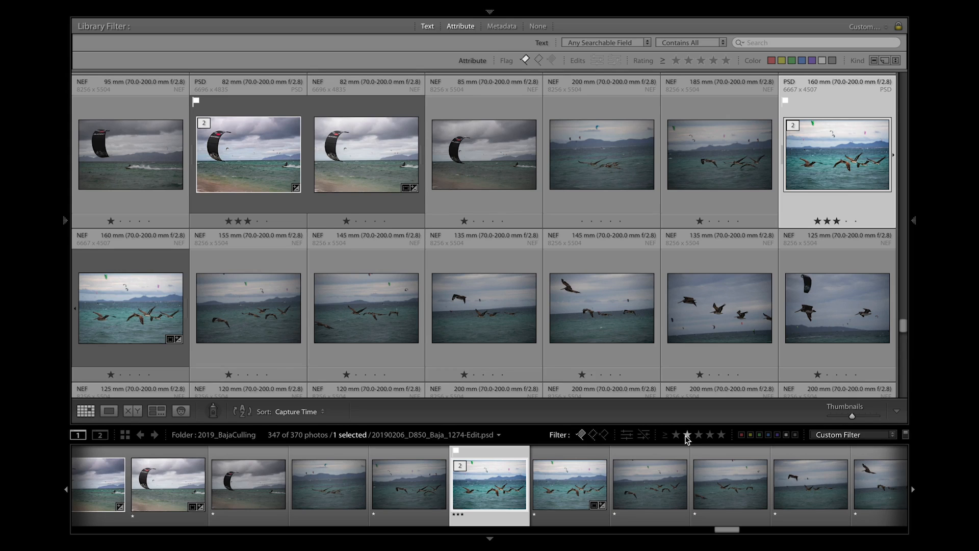
pyautogui.click(698, 435)
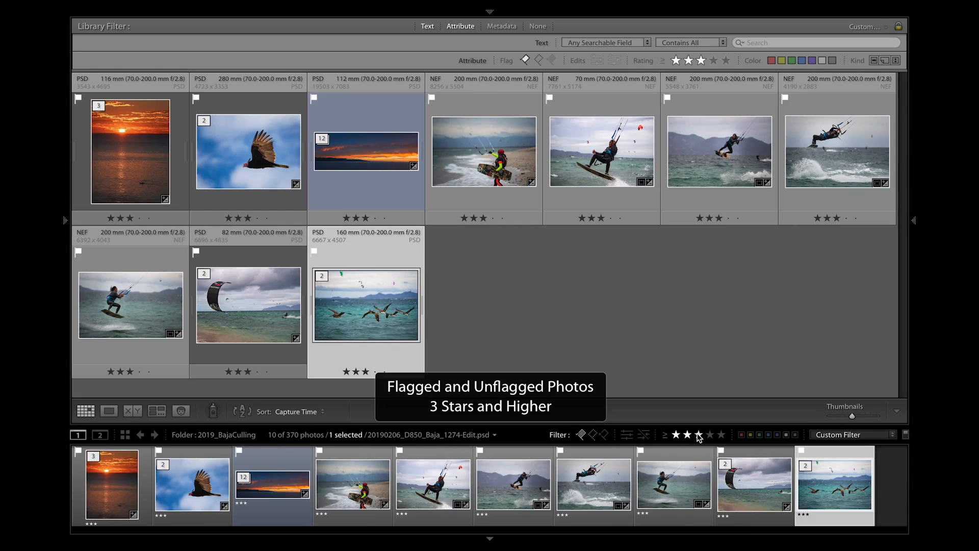